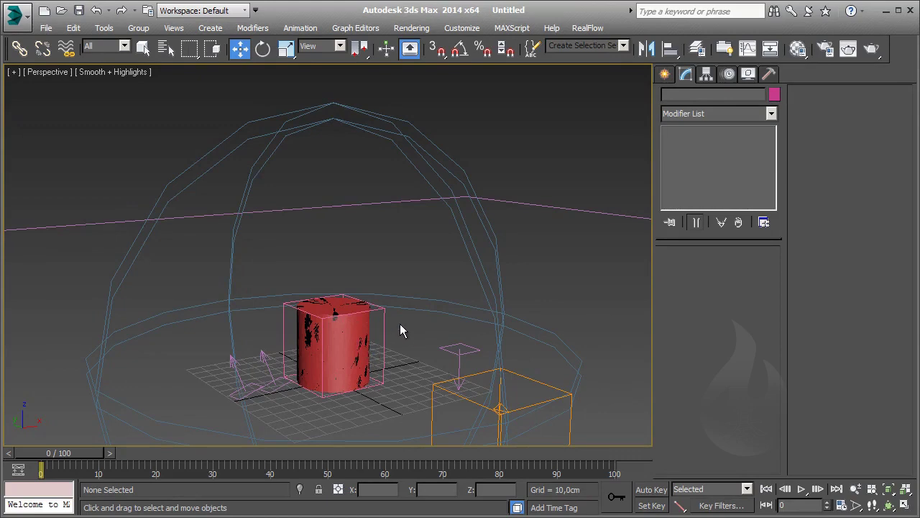
- Switch the Create panel to the Particle Systems category to list PF Source, Spray, Super Spray and the others
mouse_move(361, 368)
middle_mouse_down("alt")
mouse_move(415, 376)
mouse_move(408, 369)
middle_mouse_up("alt")
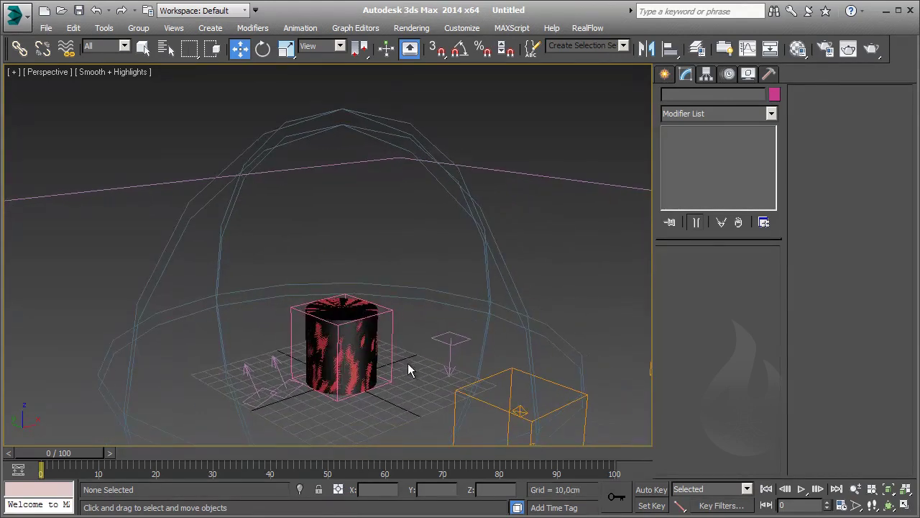
left_click(667, 74)
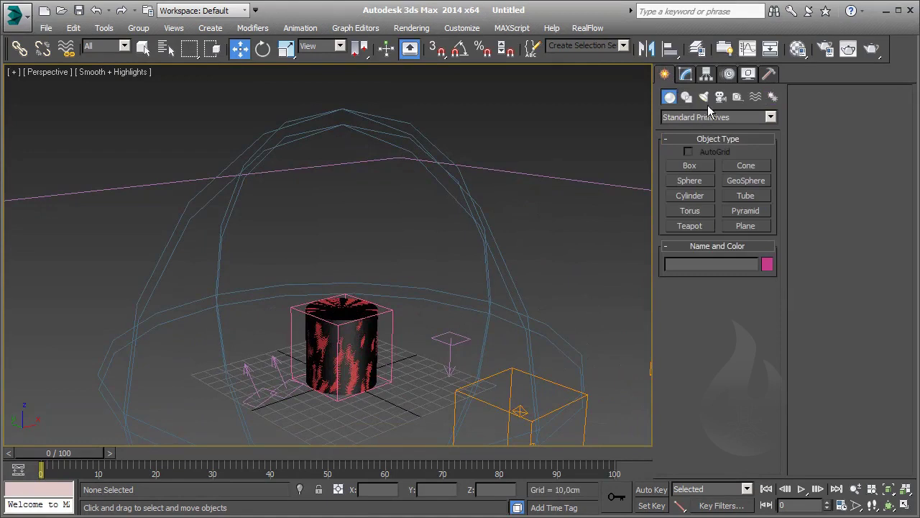
left_click(697, 116)
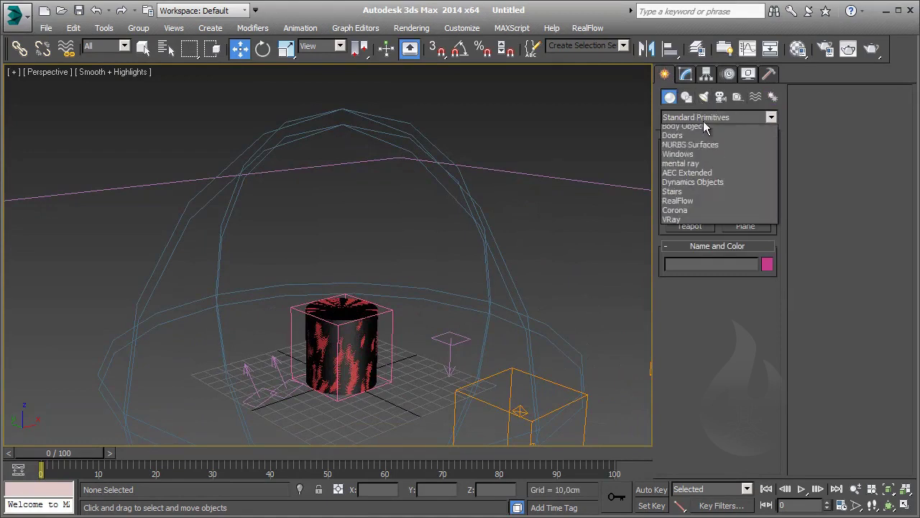
left_click(705, 157)
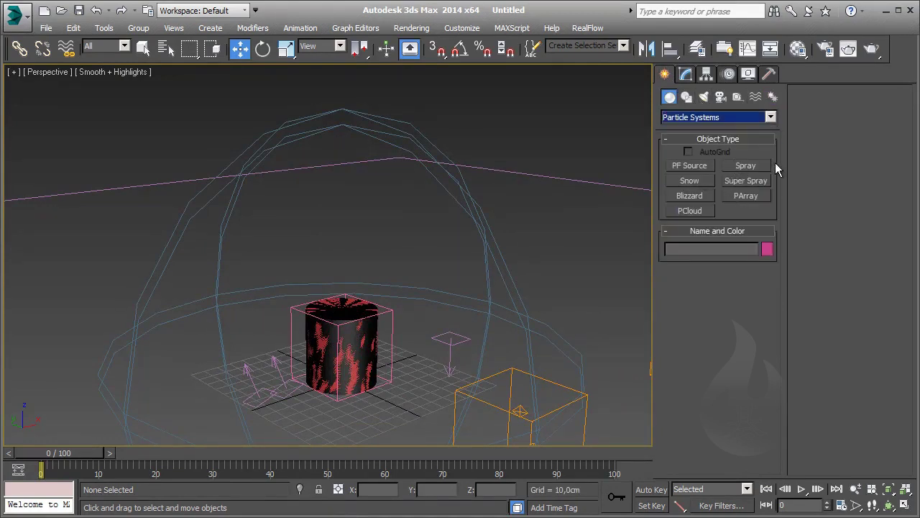
- Create a Super Spray emitter and align it to the red cylinder's pivot
left_click(748, 180)
middle_click_drag(392, 417, 356, 396)
left_click_drag(321, 407, 325, 415)
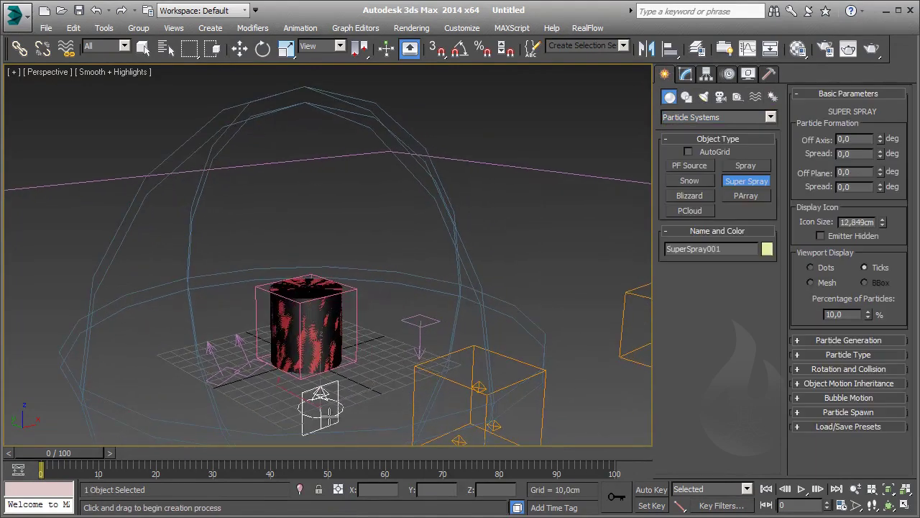
key("w")
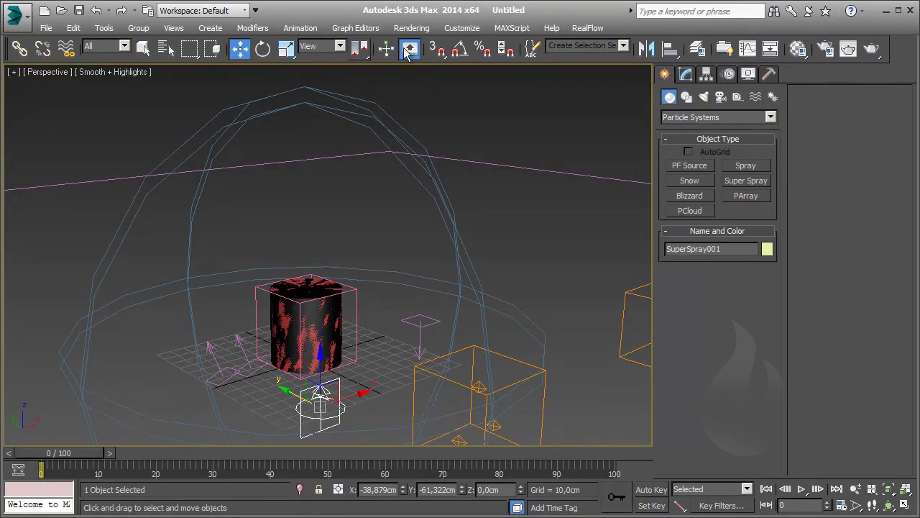
left_click(670, 48)
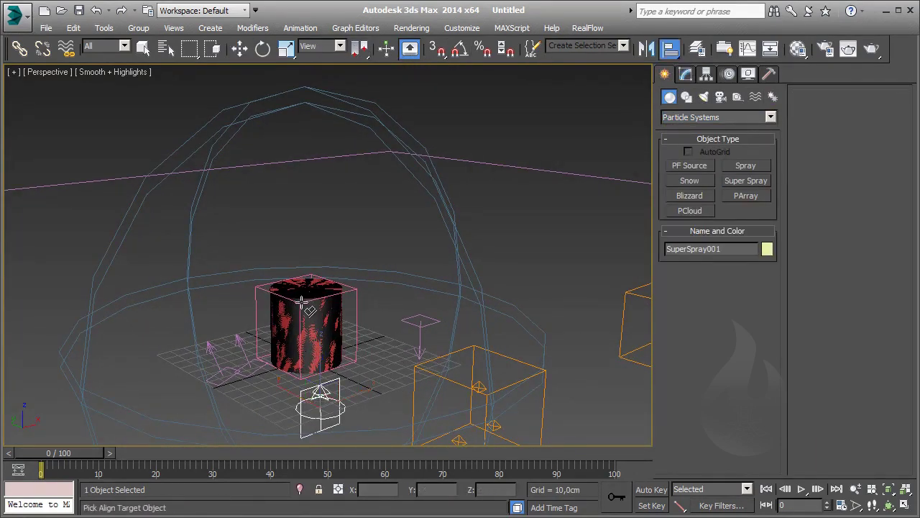
left_click(257, 301)
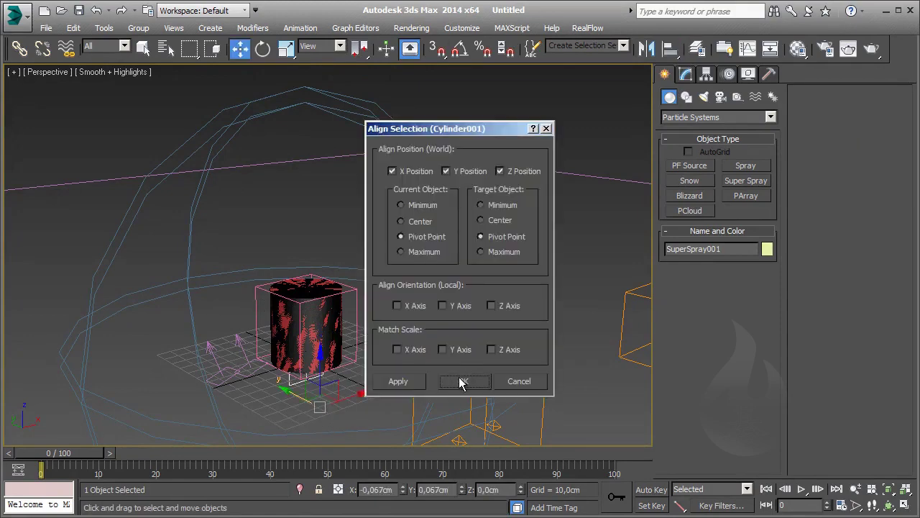
left_click(461, 381)
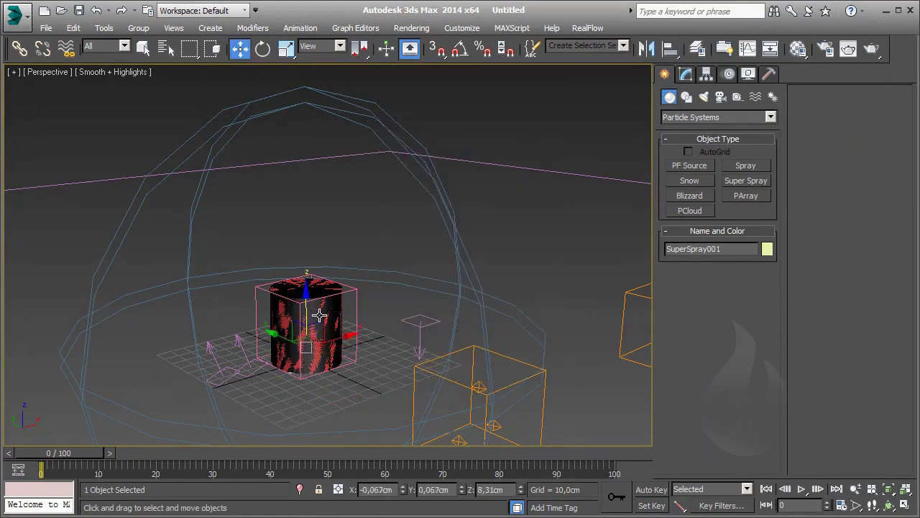
- Load the Shockwave preset onto the Super Spray in the Modify panel
left_click(685, 73)
scroll(885, 348, "down", 5)
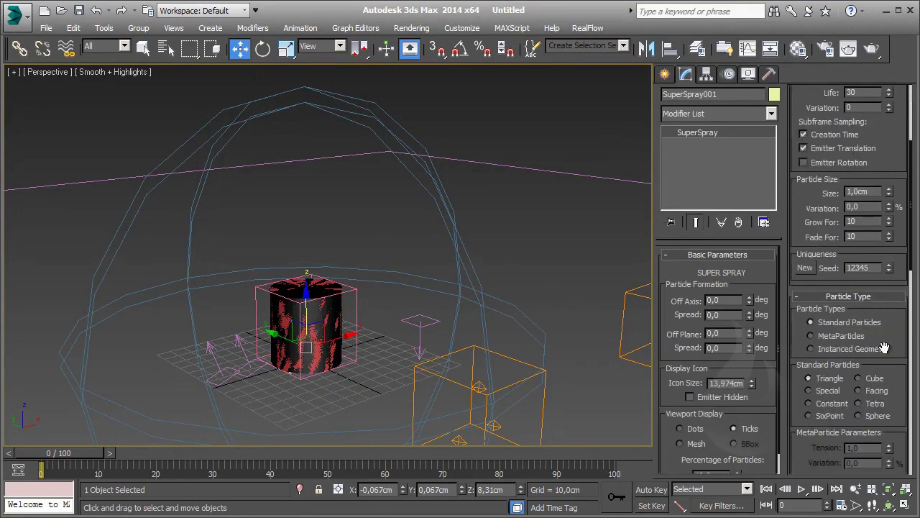
scroll(884, 347, "down", 5)
scroll(882, 346, "down", 5)
left_click(821, 362)
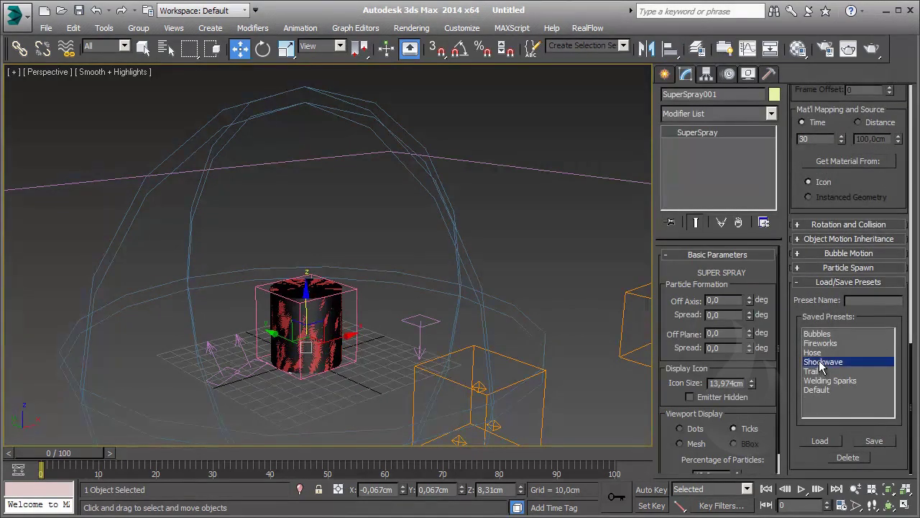
double_click(820, 366)
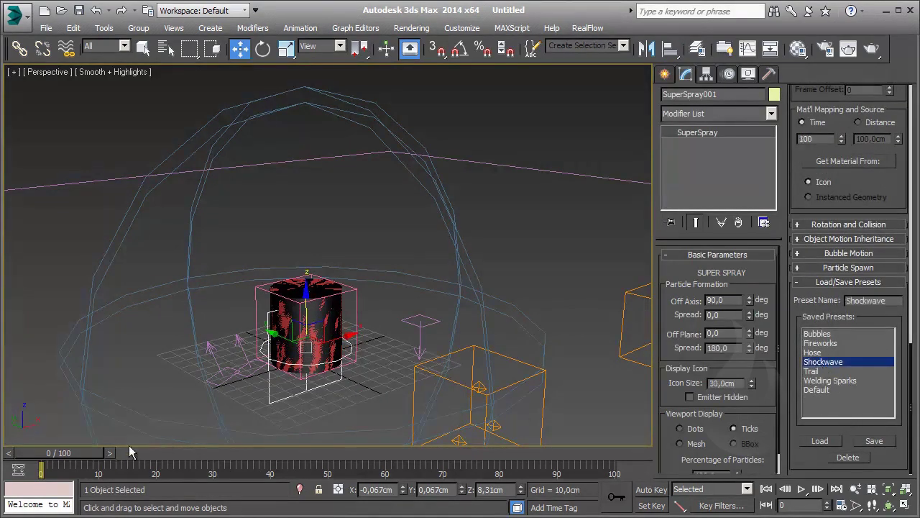
- Scrub to frame 13 to preview the Shockwave burst, then orbit the view lower
mouse_move(50, 450)
left_mouse_down()
mouse_move(119, 468)
mouse_move(195, 469)
mouse_move(117, 469)
left_mouse_up()
key("w")
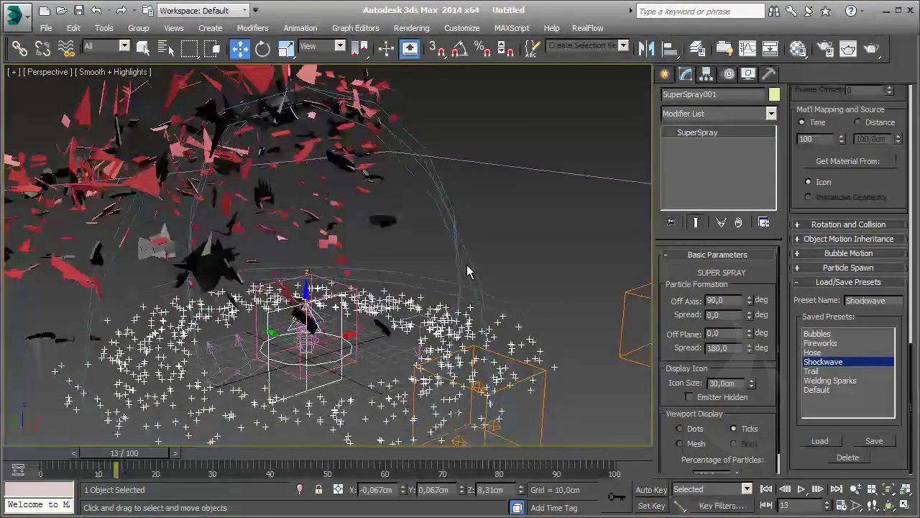
mouse_move(343, 354)
middle_mouse_down("alt")
mouse_move(304, 307)
mouse_move(493, 302)
mouse_move(489, 230)
mouse_move(471, 303)
middle_mouse_up("alt")
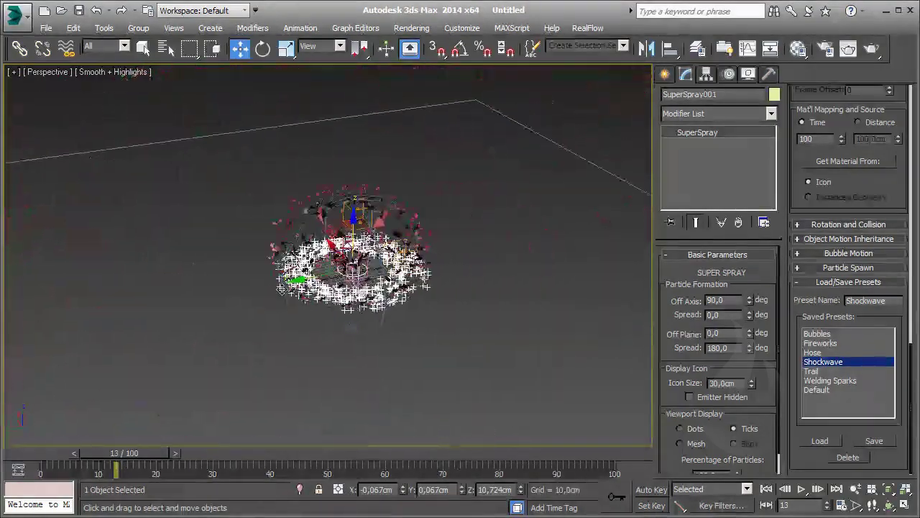
- Create a Wind force beside the spray and Shift-copy it next to it
left_click(664, 75)
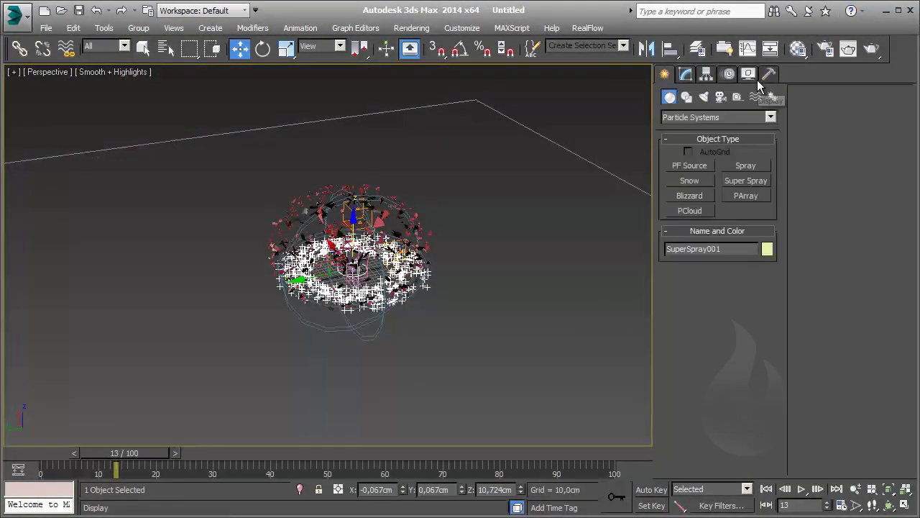
left_click(755, 97)
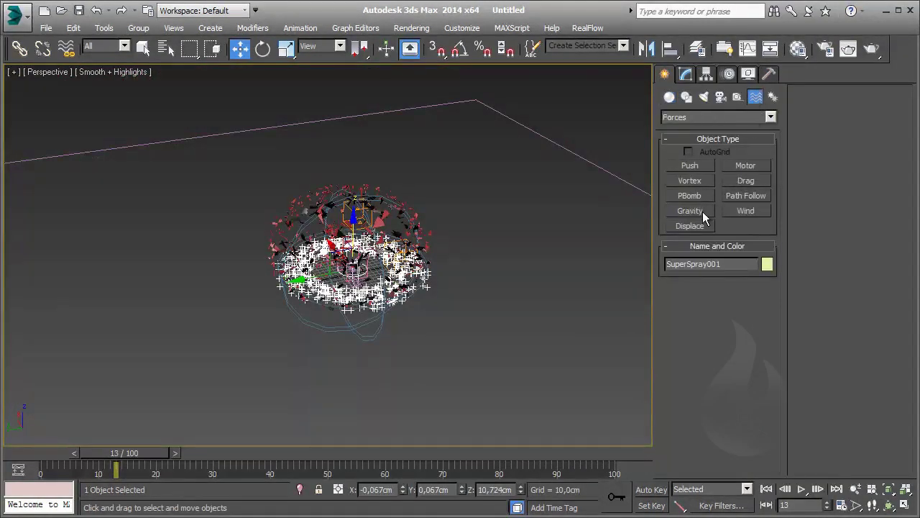
left_click(745, 211)
left_click_drag(218, 352, 228, 365)
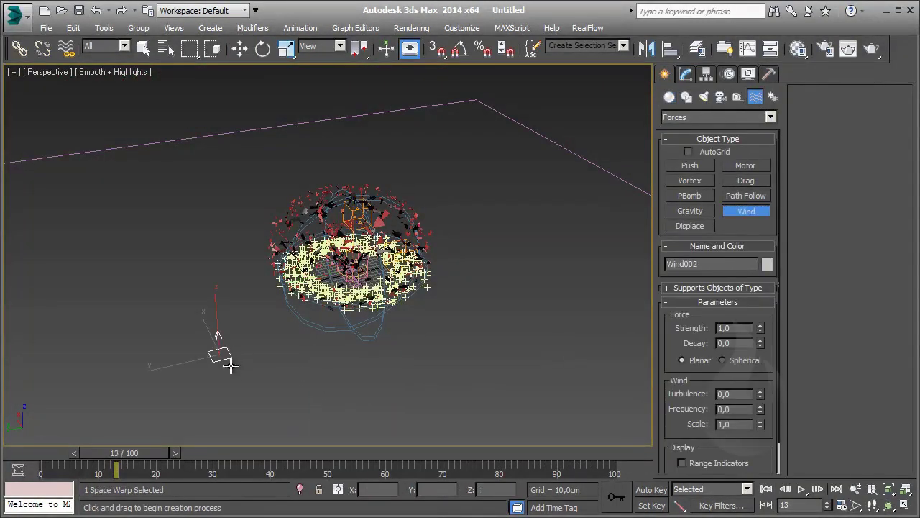
right_click(316, 370)
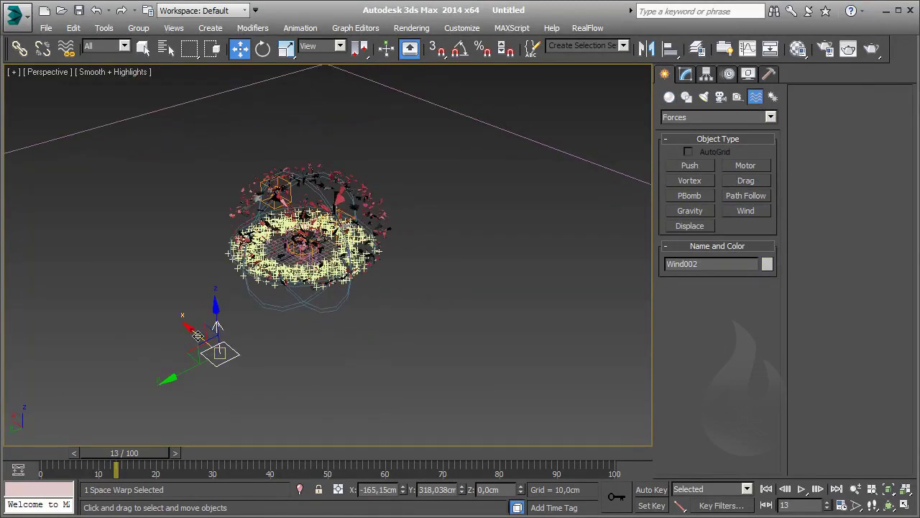
left_click_drag(199, 335, 247, 389, "shift")
left_click(443, 327)
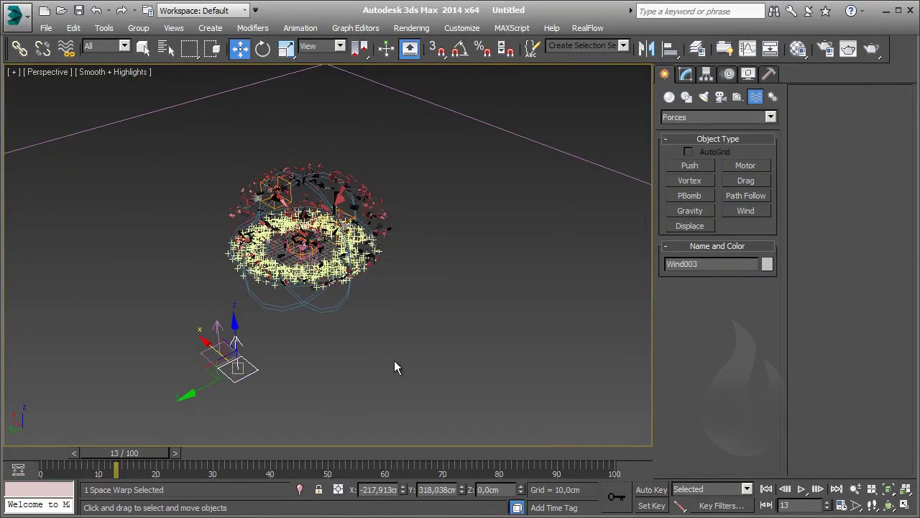
left_click(394, 360)
- Rename the two winds Wind_Turbo_Small and Wind_Turbo_Big
left_click(216, 320)
double_click(701, 264)
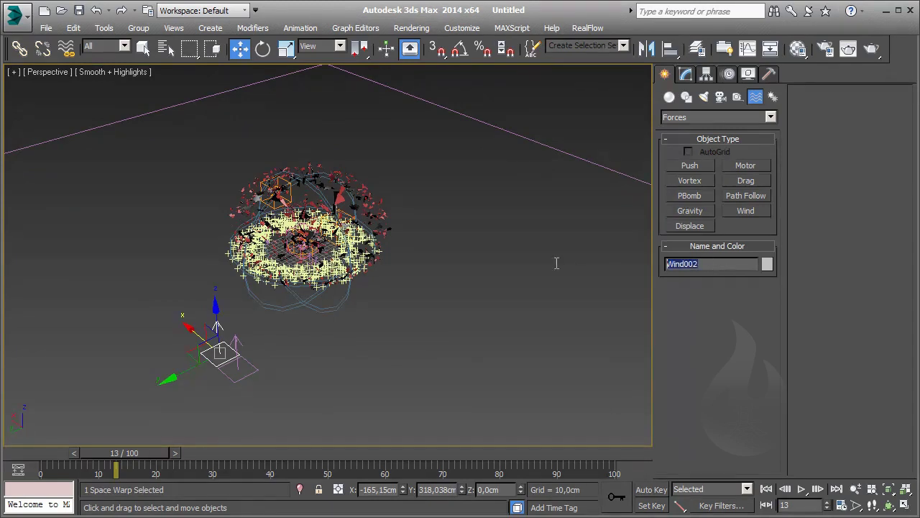
type("Wind_")
type("Shock")
type("wav")
key("shift+Left")
key("shift+Left")
key("shift+Left")
key("shift+Left")
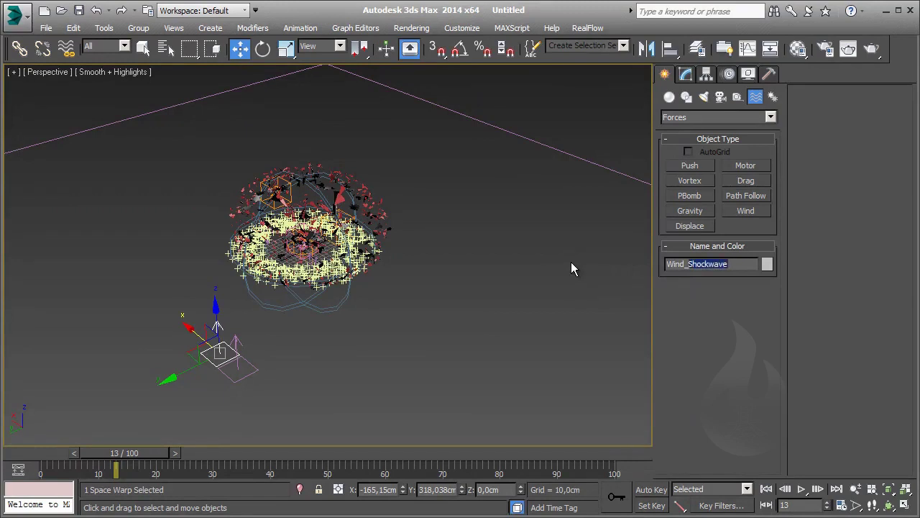
type("N")
key("BackSpace")
type("Turbol")
type("S")
type("l")
key("Return")
left_click_drag(237, 368, 251, 369)
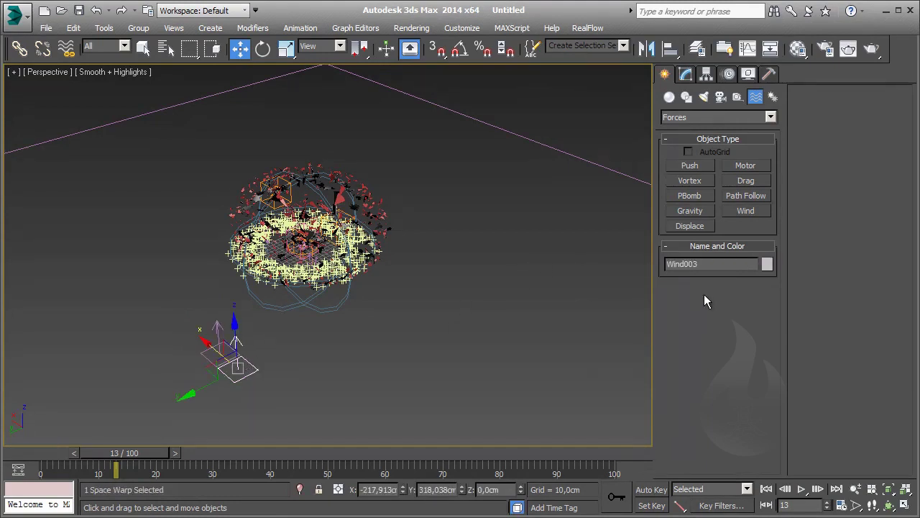
key("BackSpace")
key("BackSpace")
key("BackSpace")
type("_Turbo_")
type("Bi")
type("g")
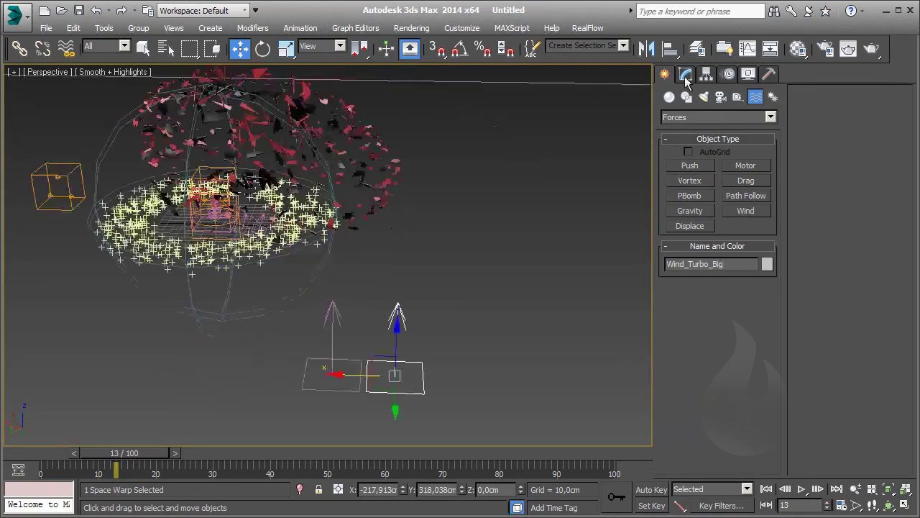
- Set Wind_Turbo_Small's strength to -0,04
left_click(685, 73)
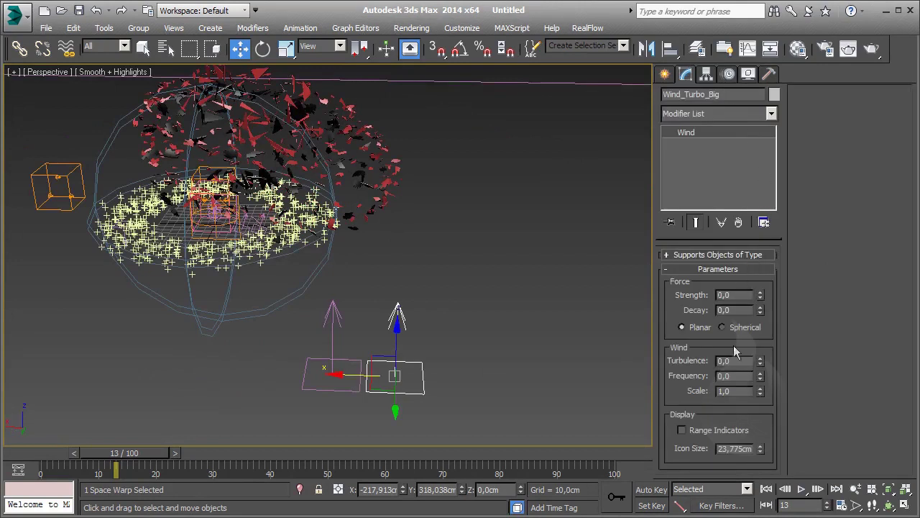
left_click(333, 316)
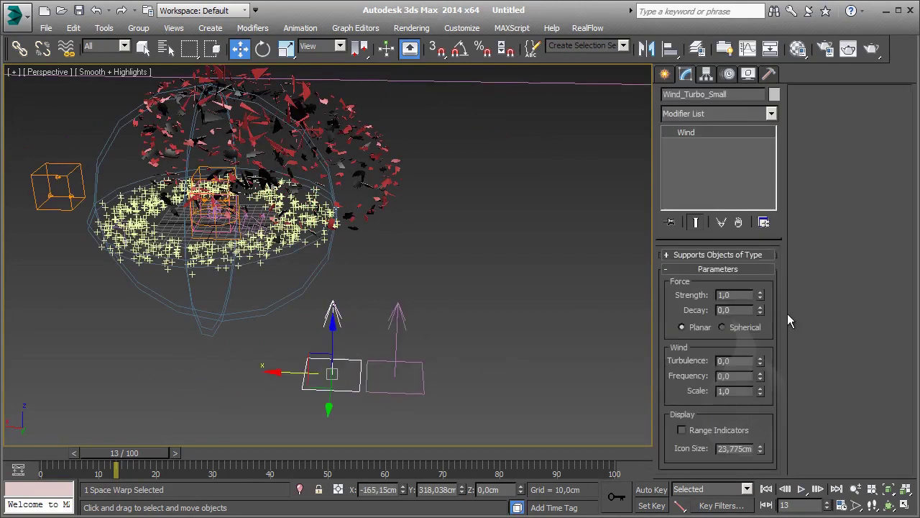
left_click(446, 327)
left_click(394, 362)
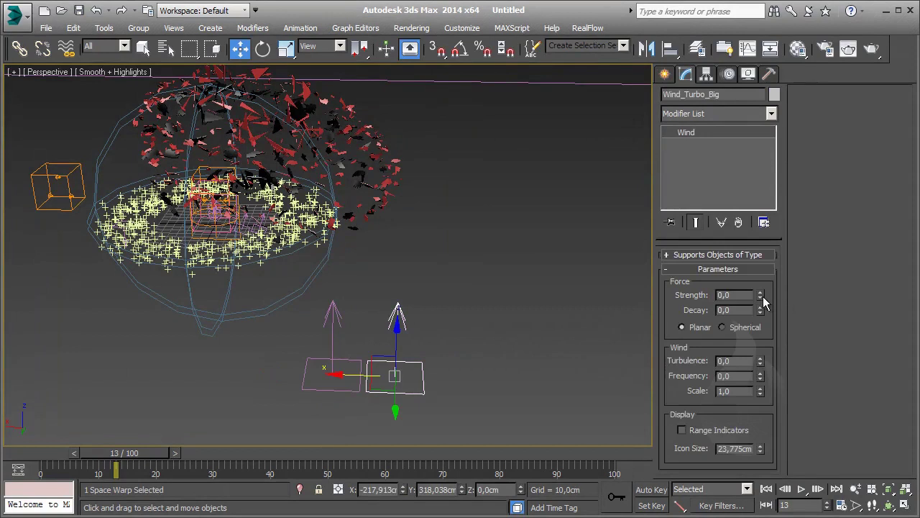
left_click(333, 317)
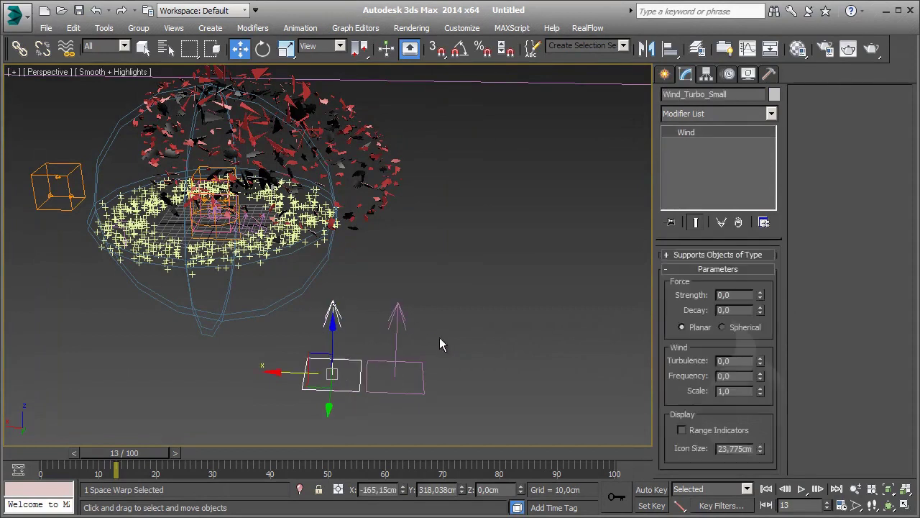
left_click(759, 298)
- Set Wind_Turbo_Big's turbulence to 1,0 and Wind_Turbo_Small's turbulence to 0,6
left_click(403, 341)
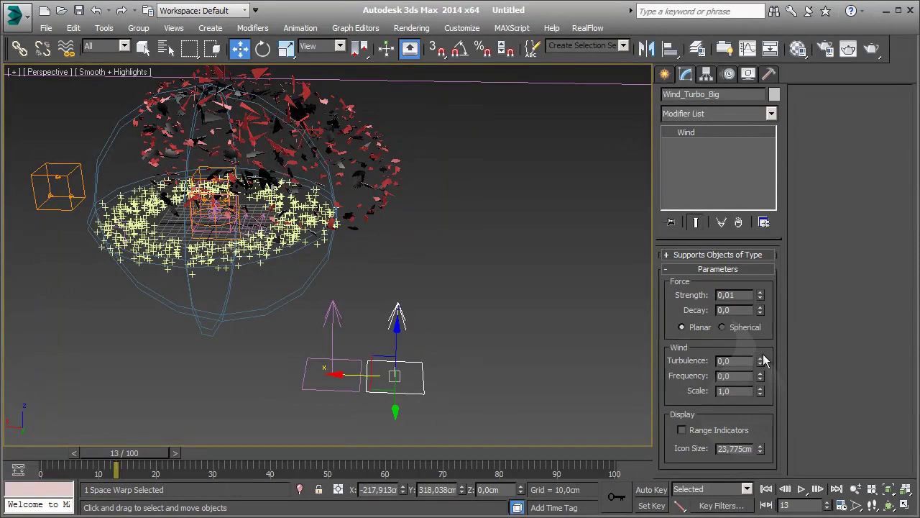
left_click_drag(762, 364, 762, 170)
left_click_drag(761, 295, 761, 296)
left_click_drag(741, 366, 704, 364)
key("Tab")
left_click(338, 323)
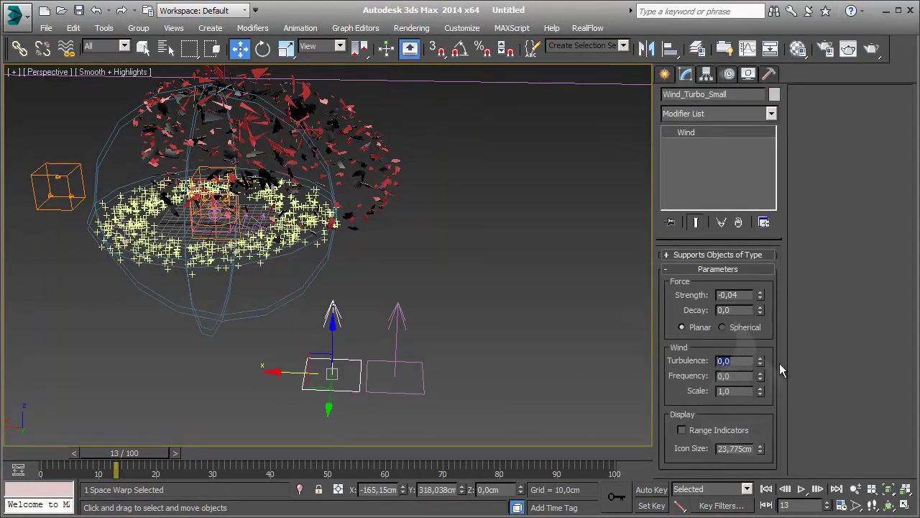
type("0")
type(",6")
key("Tab")
- Enter frequency 0,25 for Wind_Turbo_Small
type("0,25")
left_click(415, 316)
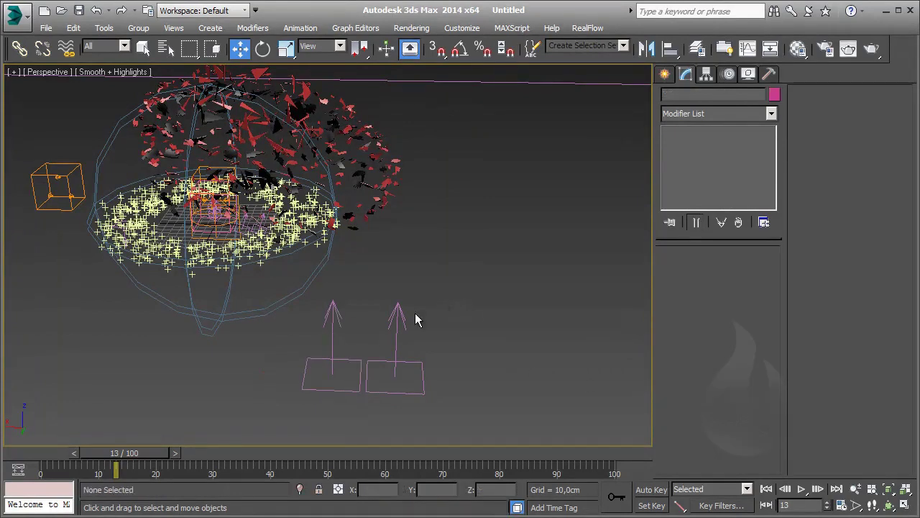
key("ctrl+z")
- Isolate the SuperSpray particles and both wind warps
middle_click_drag(483, 347, 270, 297, "alt")
left_click(459, 342, "ctrl")
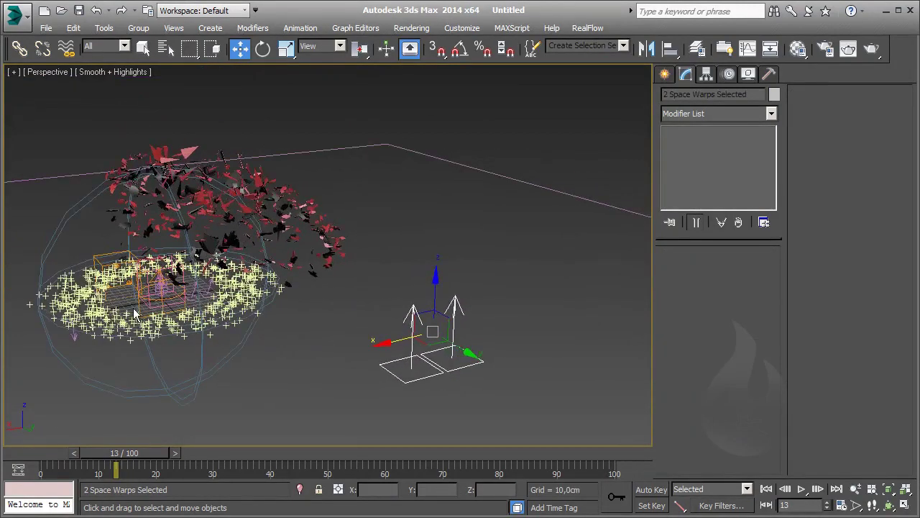
scroll(270, 297, "up", 5)
scroll(269, 297, "down", 5)
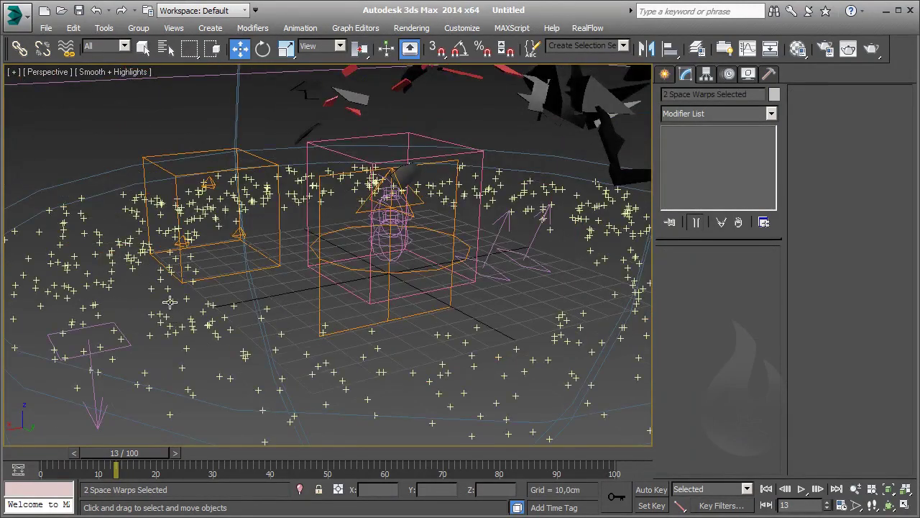
scroll(318, 304, "down", 5)
right_click(333, 295)
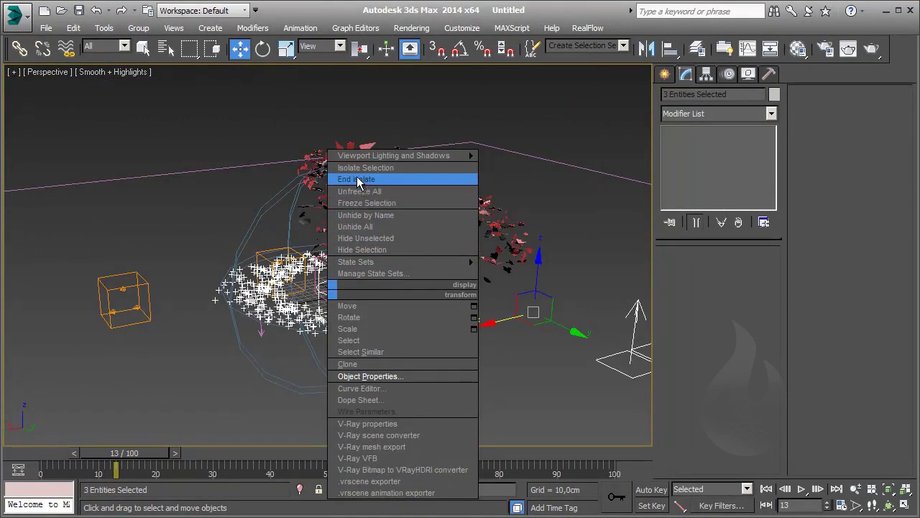
left_click(388, 169)
- Bind Wind_Turbo_Small and Wind_Turbo_Big to SuperSpray001 with Bind to Space Warp
left_click(354, 200)
left_click(490, 264)
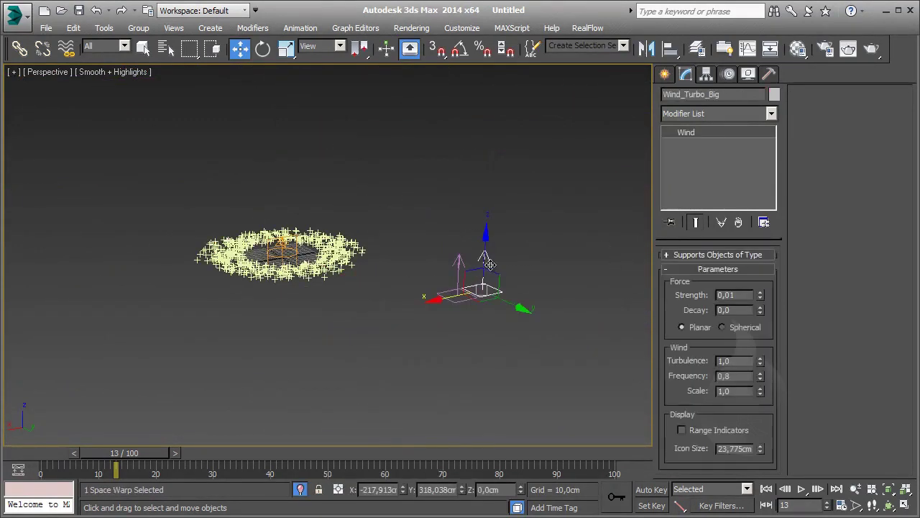
left_click(435, 290, "ctrl")
left_click(67, 48)
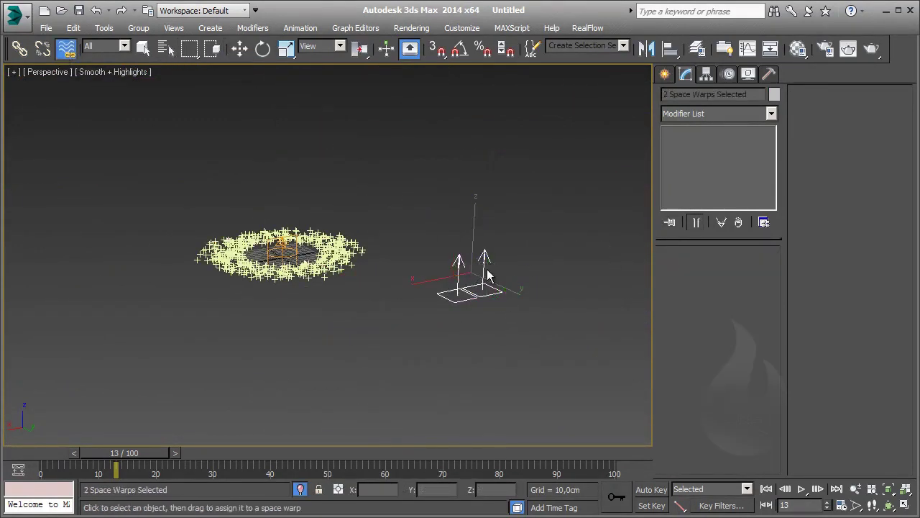
left_click_drag(467, 299, 284, 243)
left_click_drag(444, 310, 286, 243)
left_click(435, 208)
left_click(459, 270)
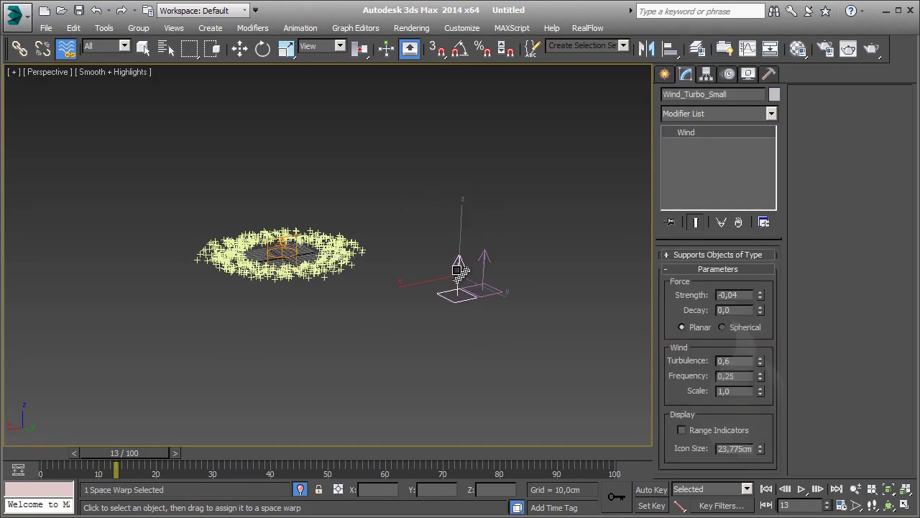
left_click_drag(459, 262, 291, 245)
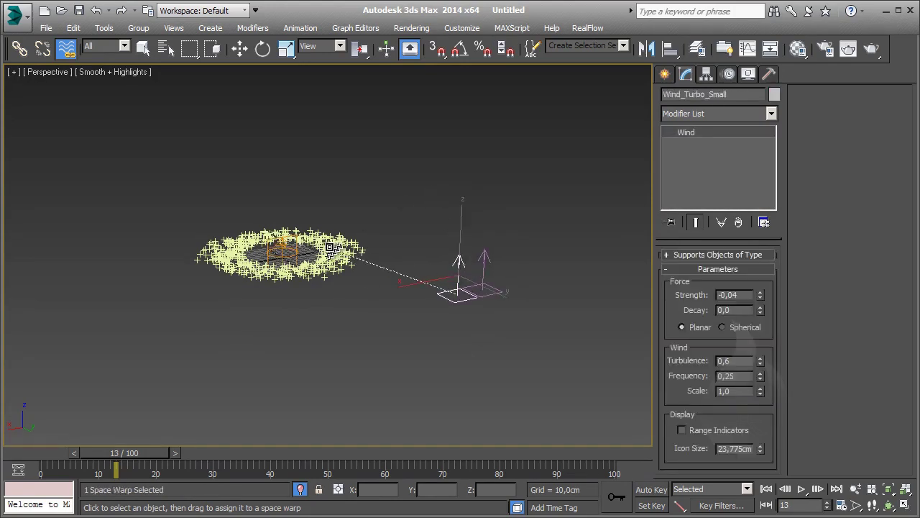
left_click(504, 268)
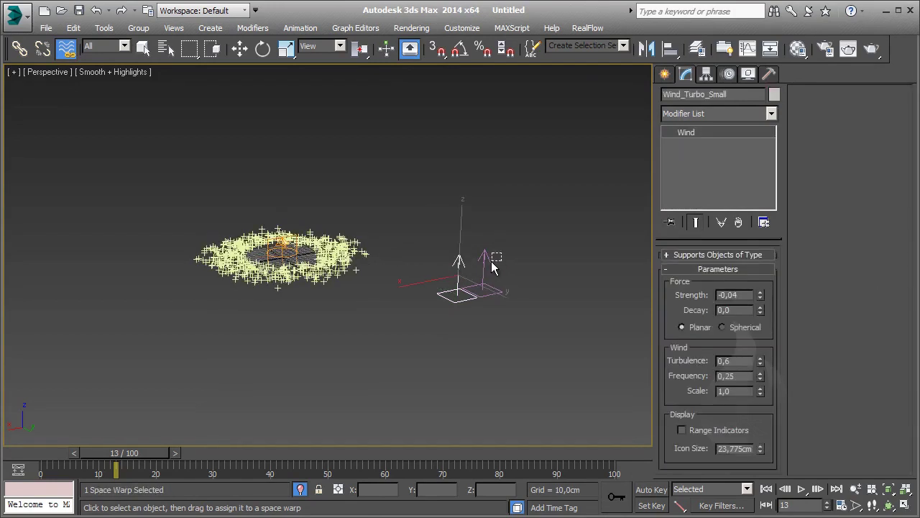
left_click(484, 263)
mouse_move(484, 260)
left_mouse_down()
mouse_move(266, 243)
mouse_move(273, 246)
left_mouse_up()
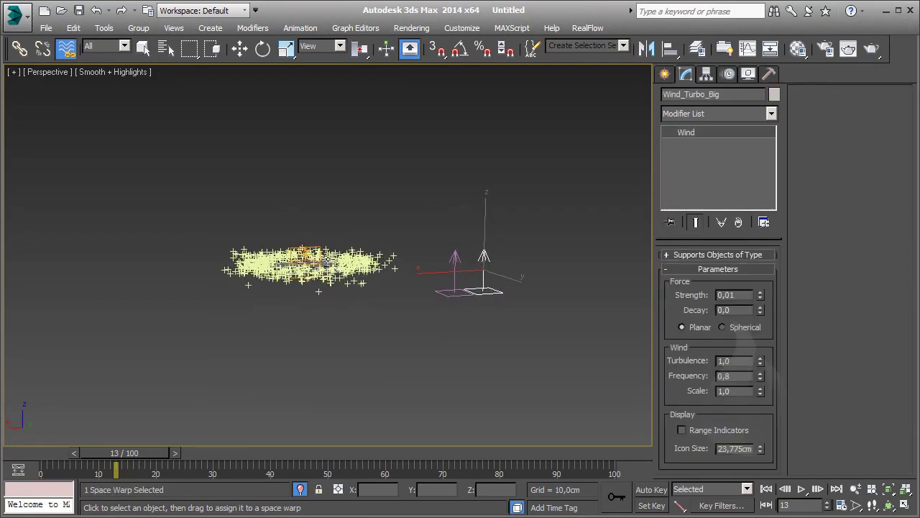
- Set SuperSpray001's viewport display to Dots
scroll(278, 336, "up", 4)
left_click(460, 244)
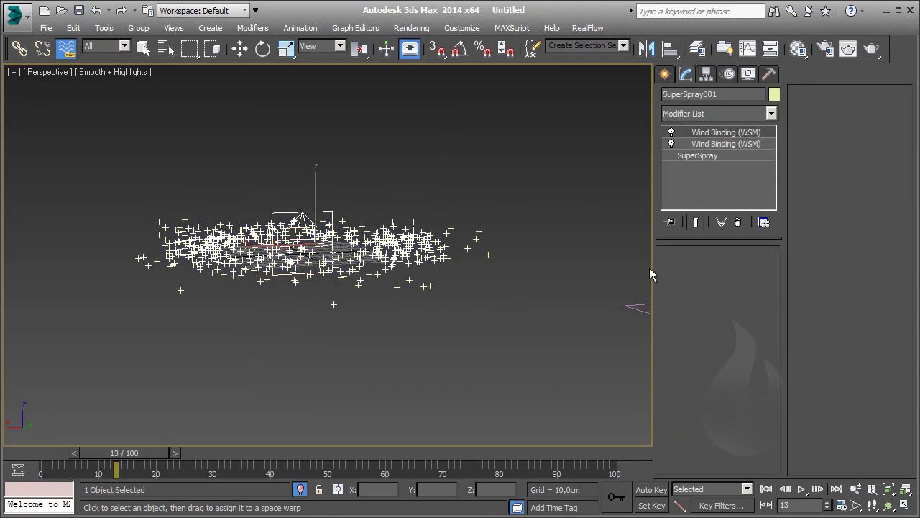
left_click(680, 154)
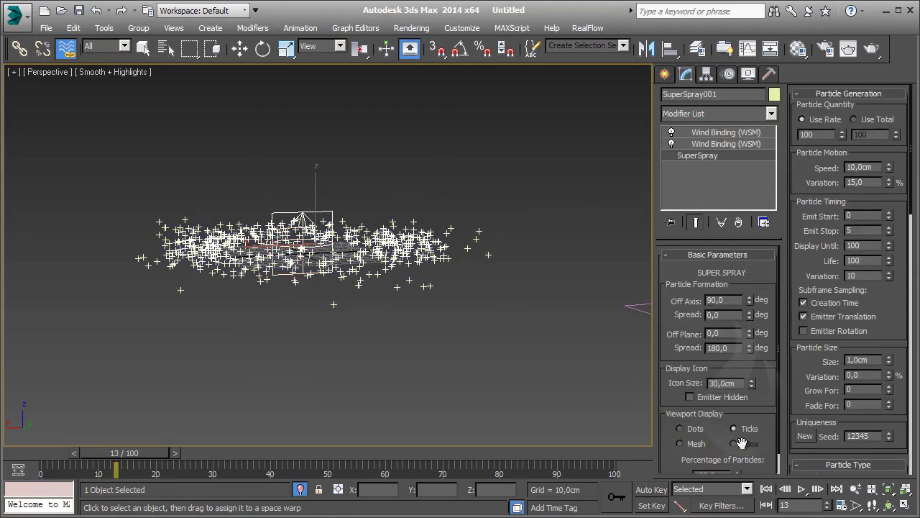
left_click(694, 431)
- Adjust SuperSpray001's particle generation to emission rate 250 and life 60
middle_click_drag(365, 250, 242, 349, "alt")
scroll(242, 349, "up", 2)
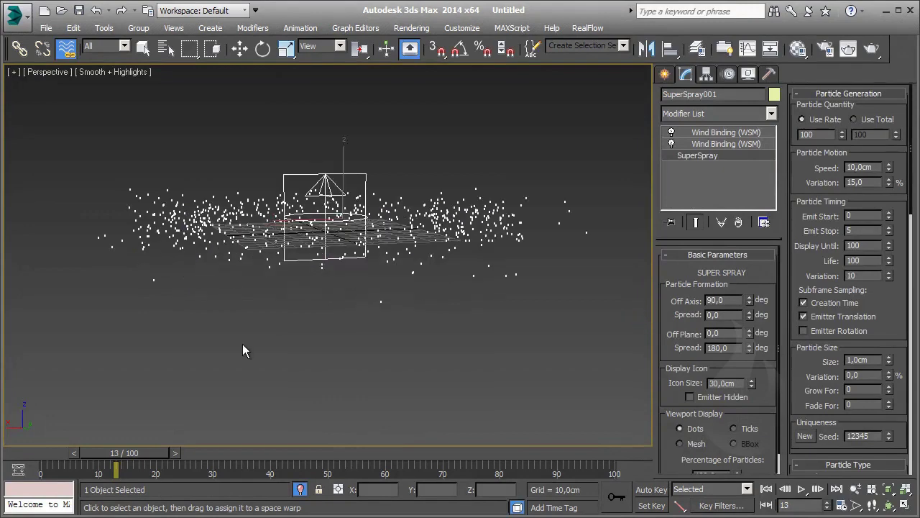
middle_click_drag(394, 256, 374, 260, "alt")
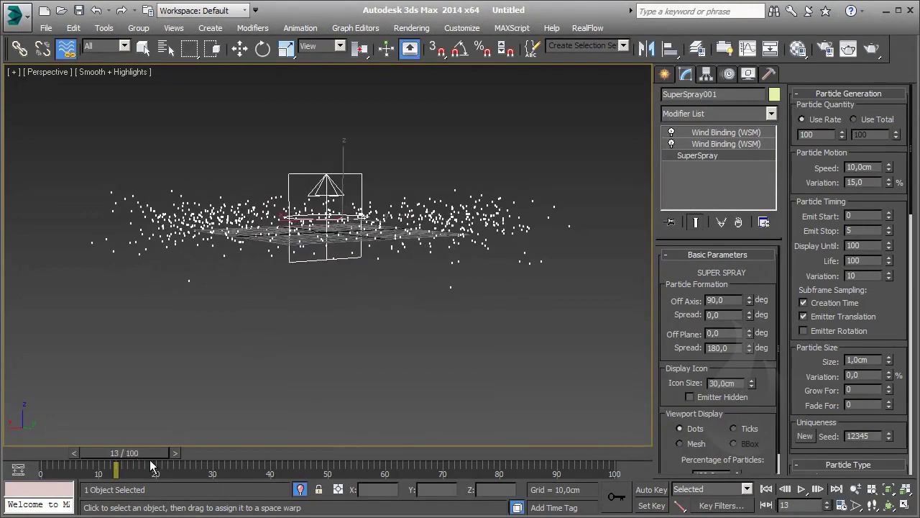
scroll(732, 452, "down", 1)
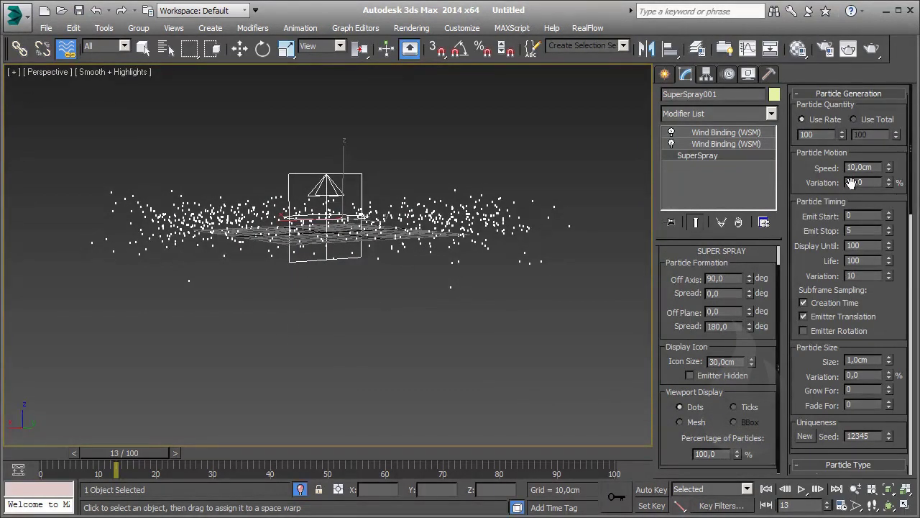
type("15")
key("Tab")
key("Return")
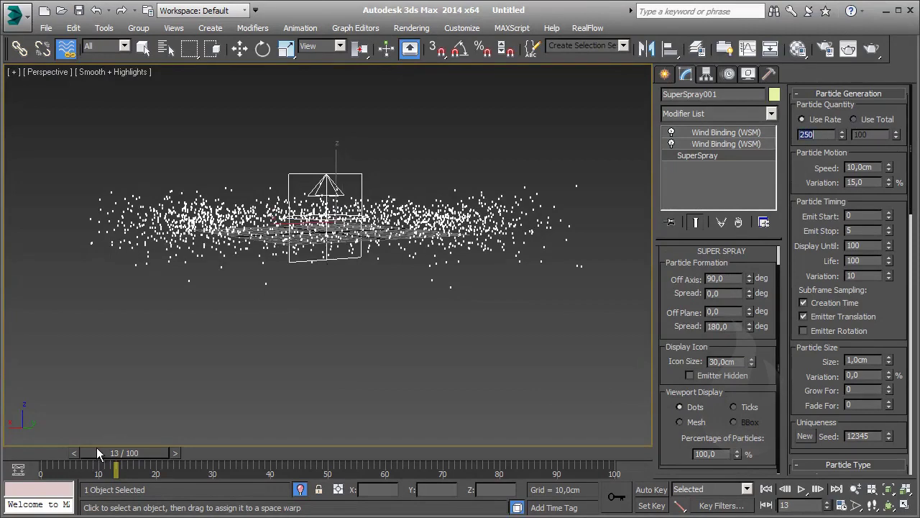
- Scrub the timeline through frames 15, 33 and later to preview the particle spread
left_click_drag(97, 447, 122, 450)
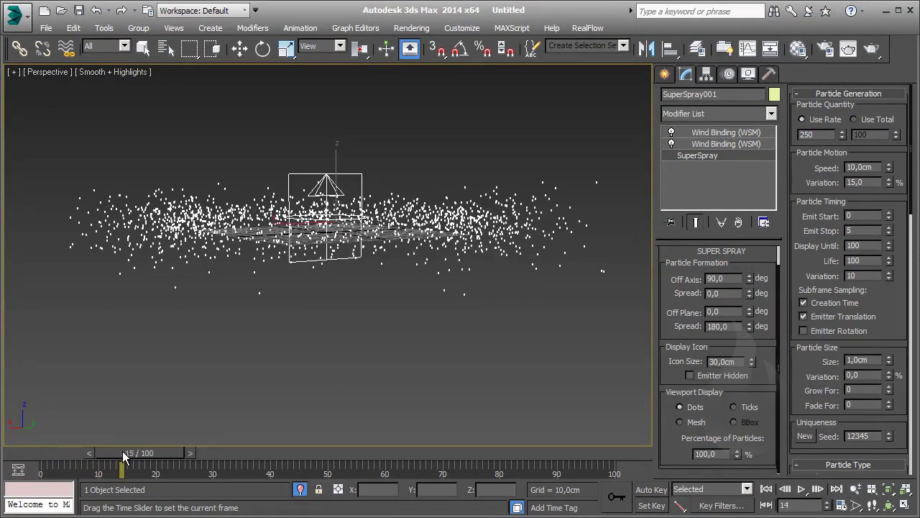
left_click_drag(122, 450, 216, 455)
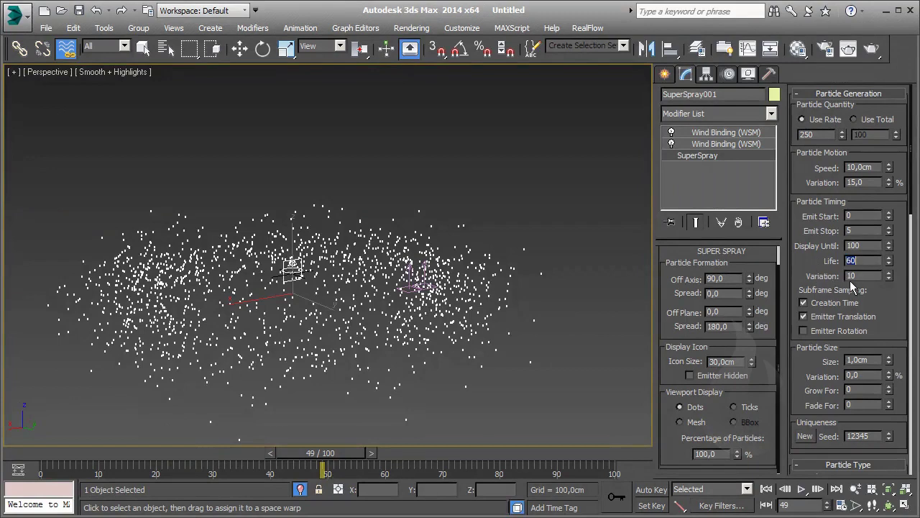
mouse_move(352, 454)
left_mouse_down()
mouse_move(445, 456)
mouse_move(235, 460)
mouse_move(294, 460)
left_mouse_up()
left_click(66, 48)
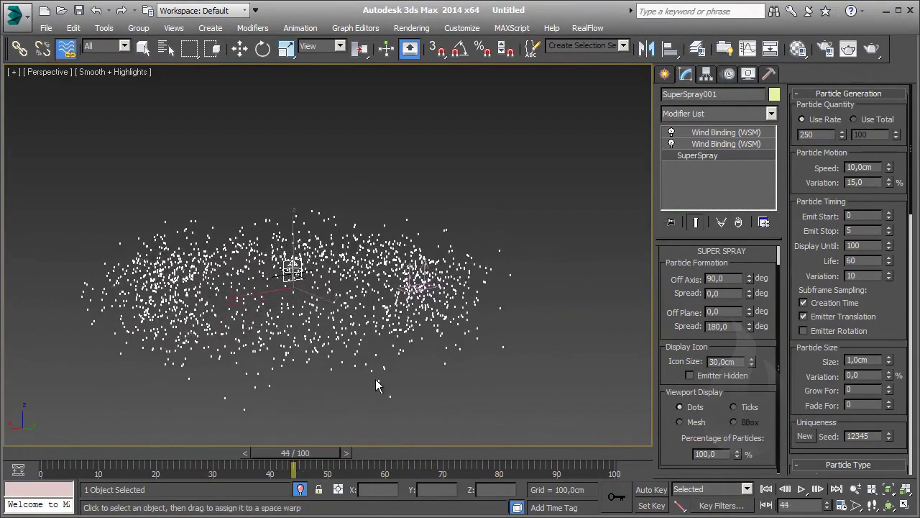
left_click_drag(491, 212, 359, 245)
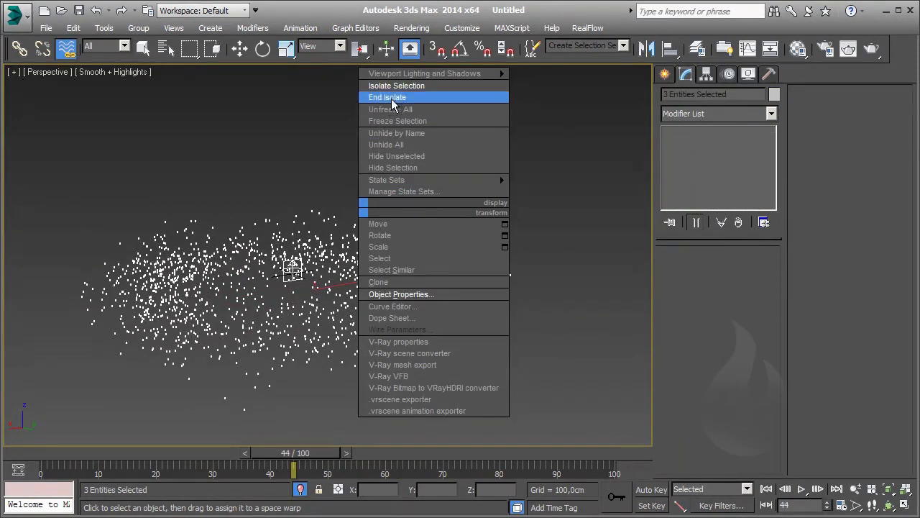
- End isolation, then isolate SuperSpray001 with the deflector plane and wind warps
left_click(402, 97)
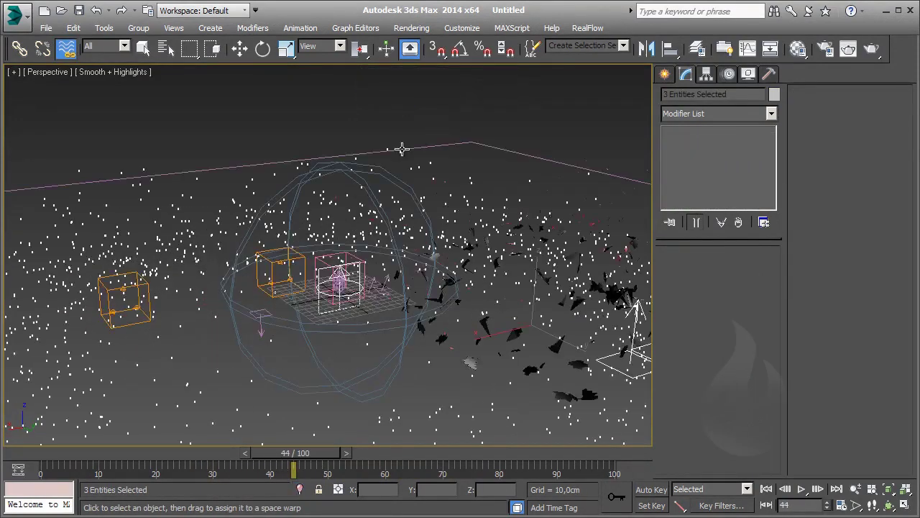
left_click(537, 156)
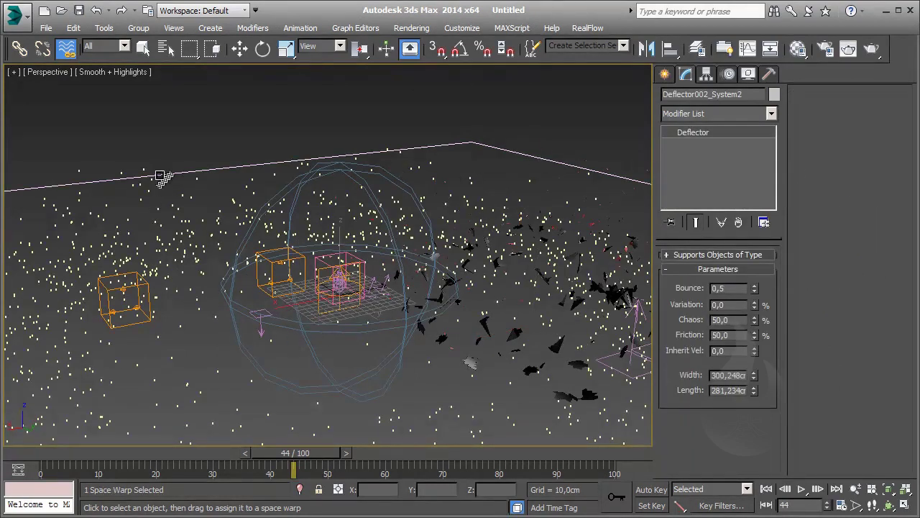
left_click_drag(131, 169, 235, 211)
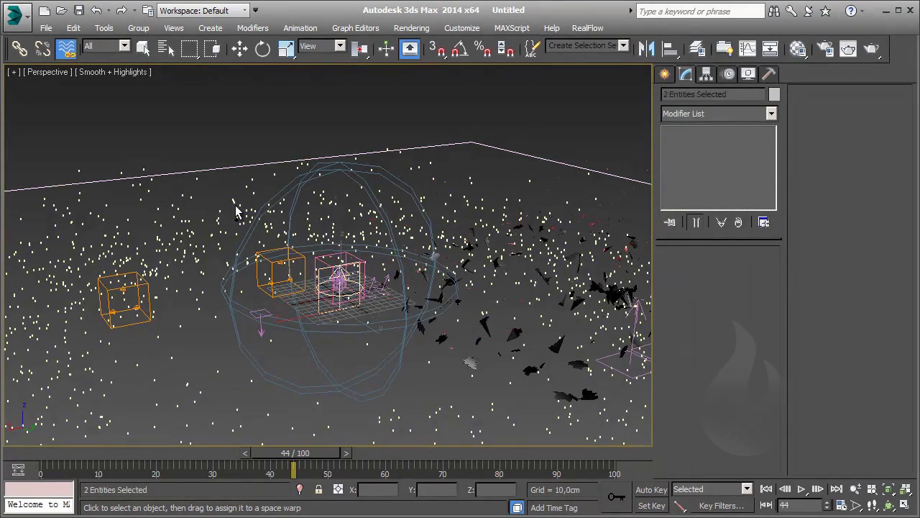
left_click(632, 339, "ctrl")
middle_click_drag(552, 213, 472, 199)
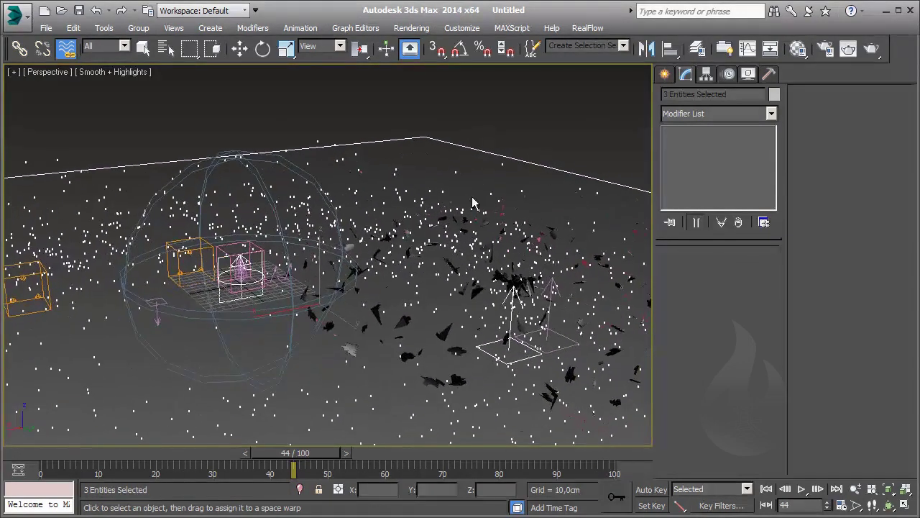
left_click(542, 306, "ctrl")
right_click(534, 224)
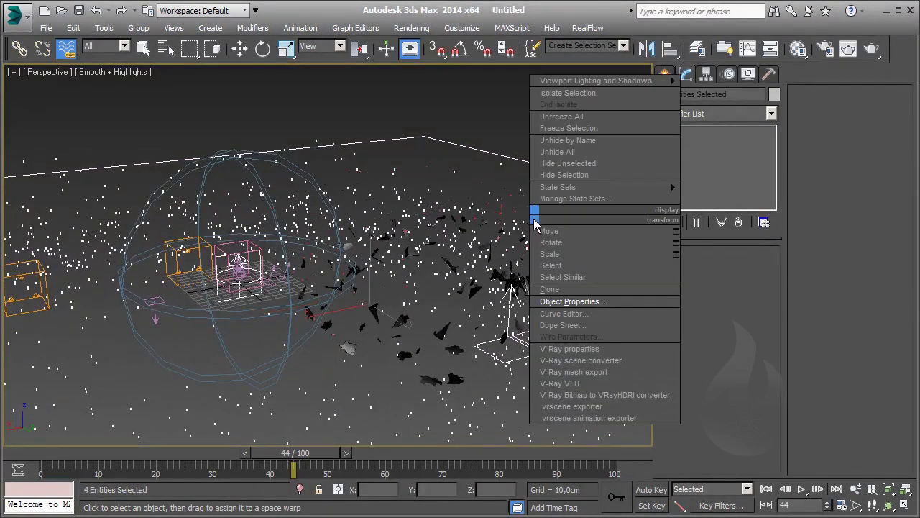
left_click(567, 92)
left_click(359, 262)
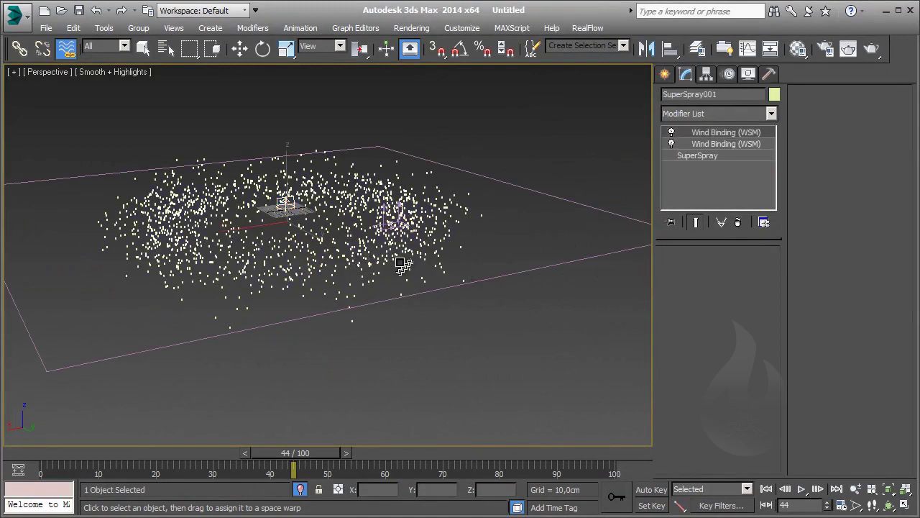
- Bind Deflector002_System2 to SuperSpray001 using Bind to Space Warp
left_click(512, 190)
left_click_drag(527, 190, 285, 191)
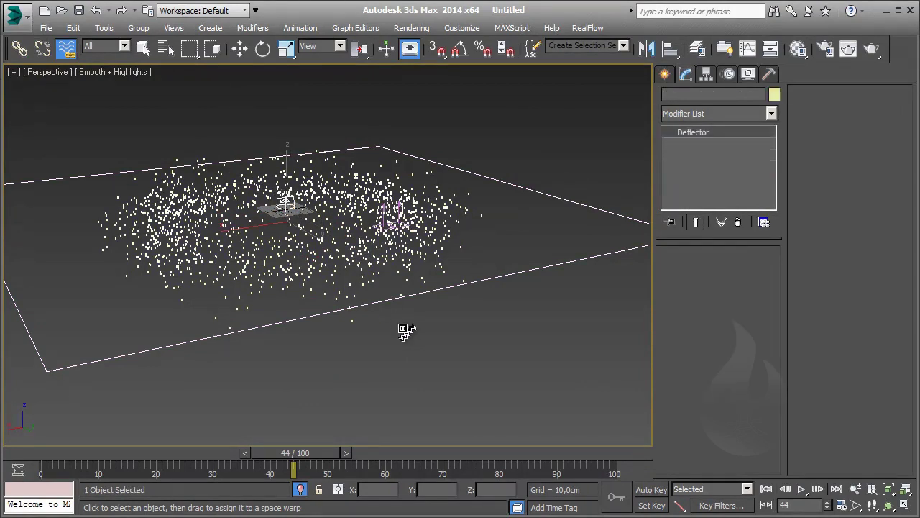
middle_click_drag(323, 287, 311, 273, "alt")
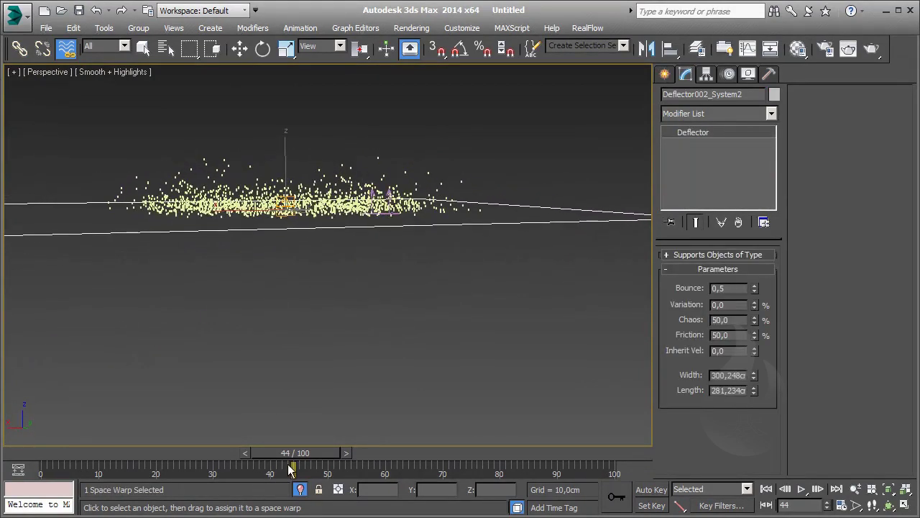
- Play the animation from frame 0 and stop at frame 37 to check the bounce
mouse_move(291, 468)
left_mouse_down()
mouse_move(269, 460)
mouse_move(38, 460)
mouse_move(481, 463)
mouse_move(41, 462)
left_mouse_up()
left_click(66, 48)
left_click(801, 489)
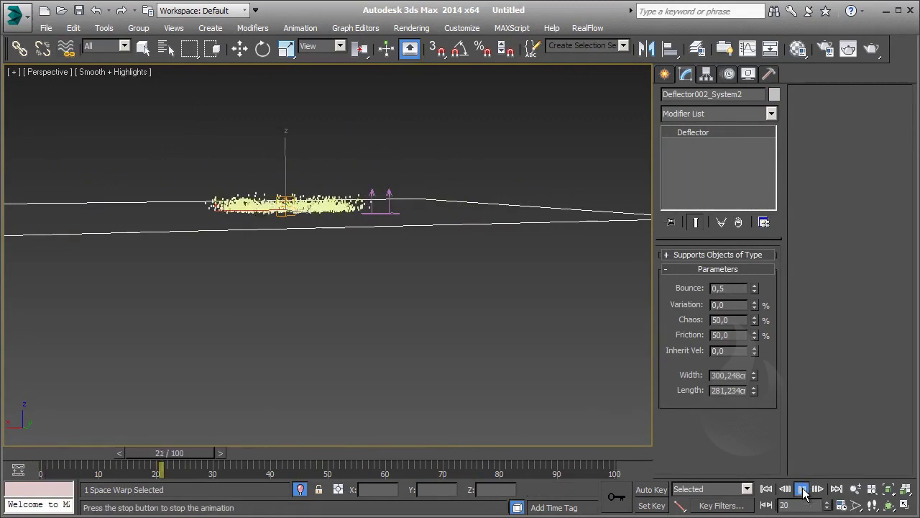
left_click(429, 208)
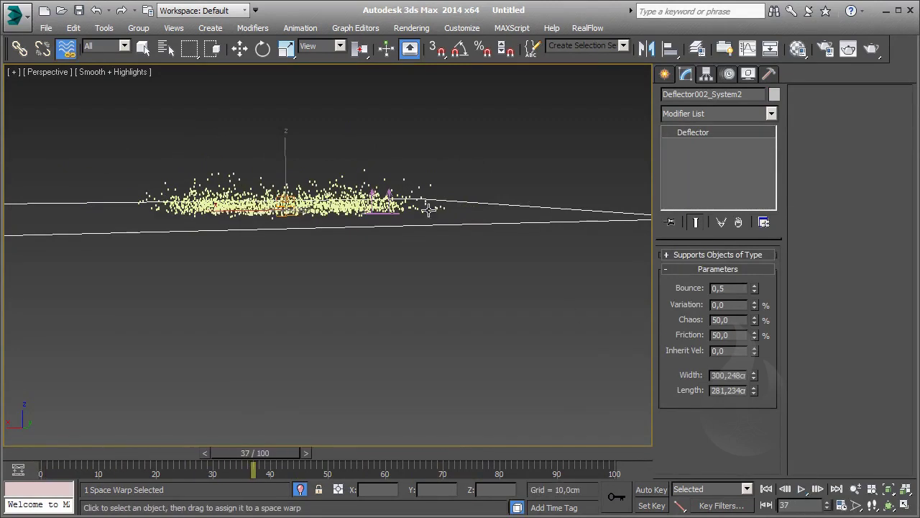
left_click(291, 195)
left_click(718, 167)
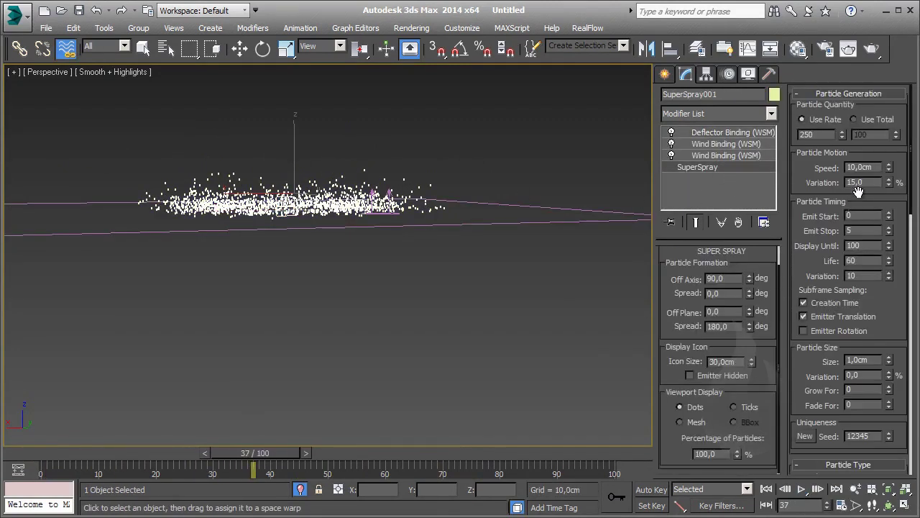
- Change SuperSpray001's particle speed to 20
left_click_drag(876, 167, 812, 169)
key("Return")
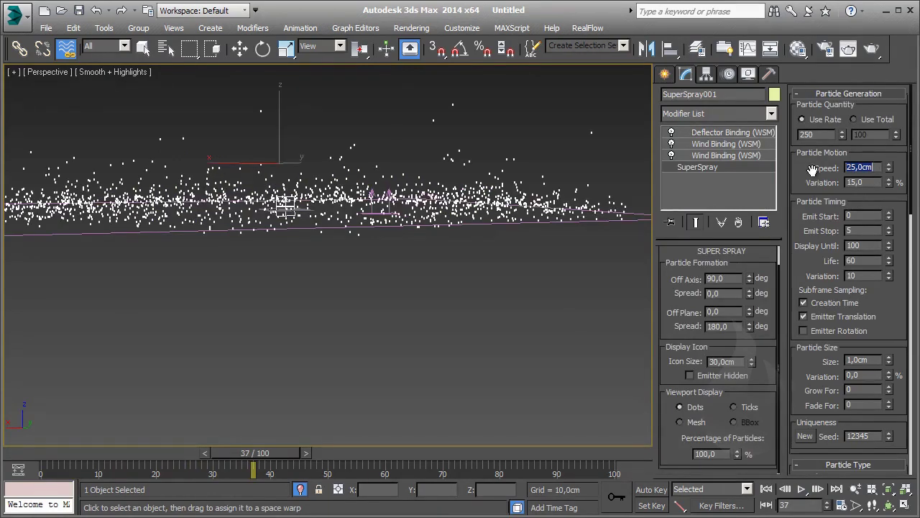
type("0")
key("Return")
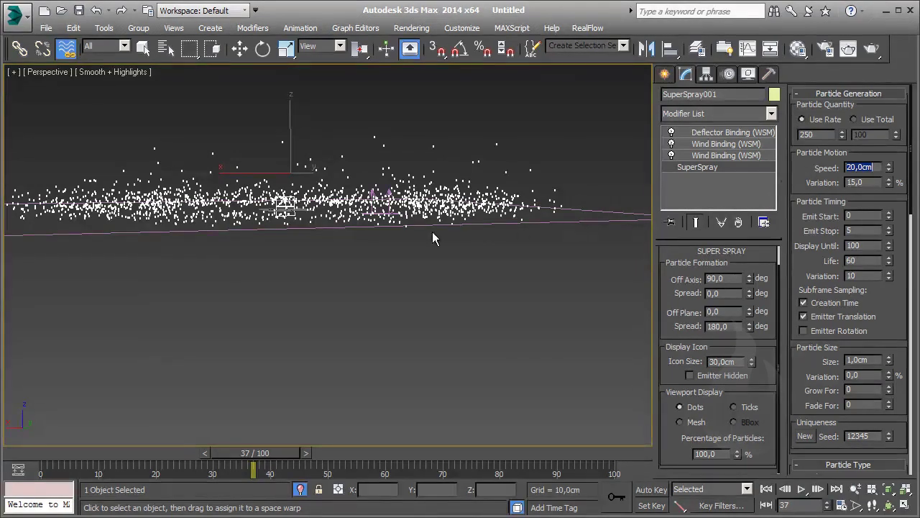
scroll(373, 201, "up", 2)
scroll(388, 225, "up", 2)
scroll(363, 238, "up", 2)
scroll(363, 237, "down", 2)
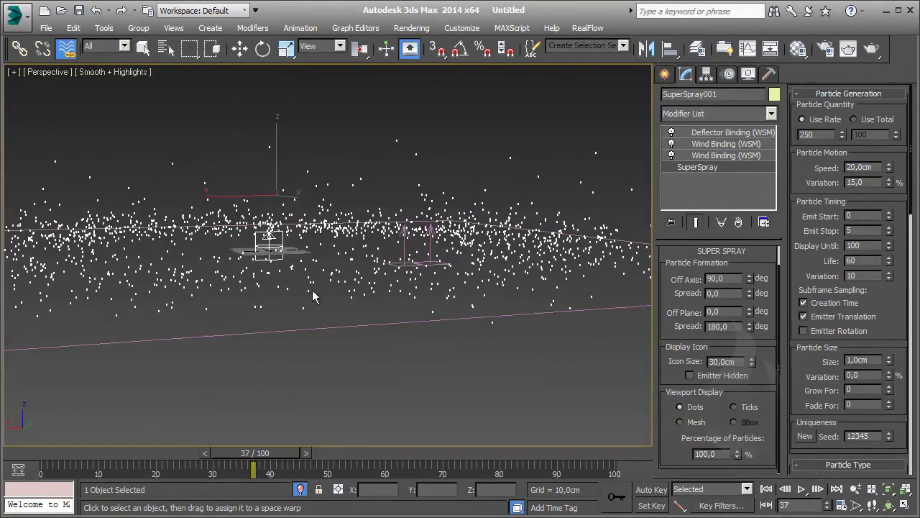
scroll(312, 289, "down", 2)
- Replay from frame 0, stop at frame 22, and select the deflector plane
double_click(786, 505)
type("0")
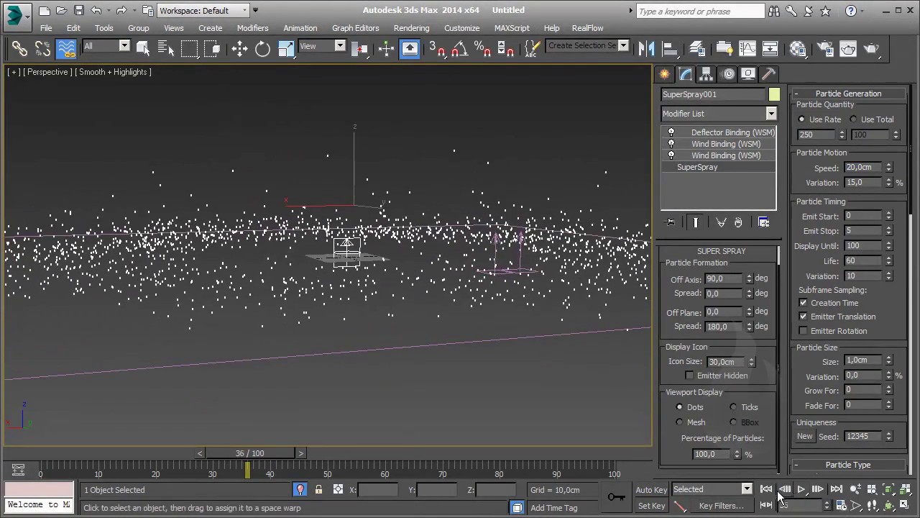
key("Return")
left_click(802, 490)
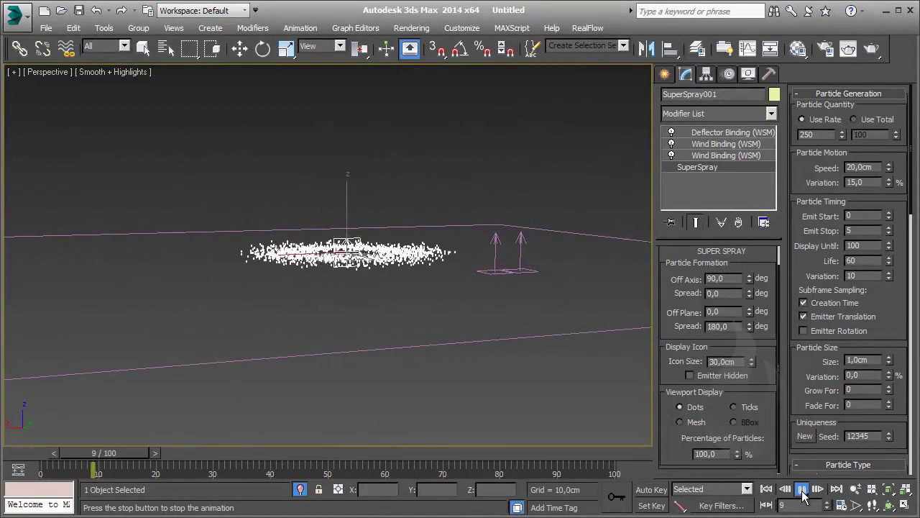
left_click(802, 490)
left_click_drag(598, 213, 602, 250)
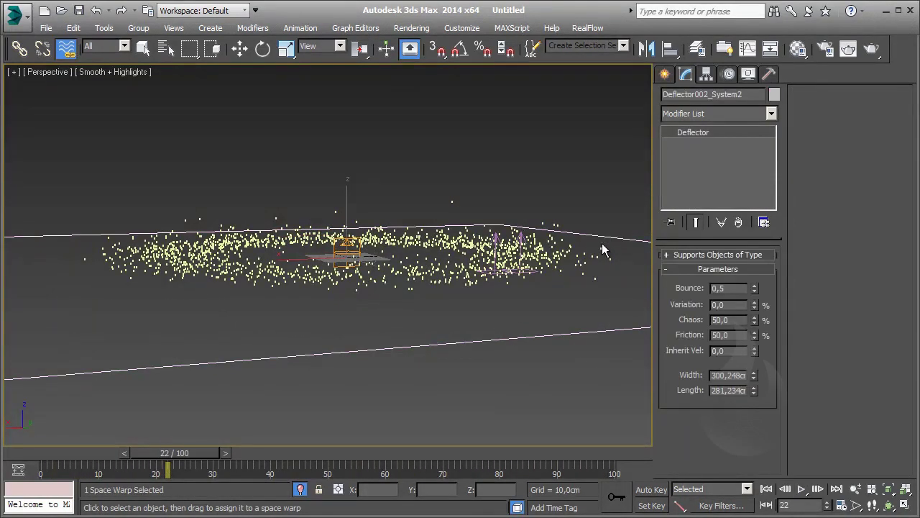
- Clone the deflector as a copy named Deflector002_System003
right_click(533, 321)
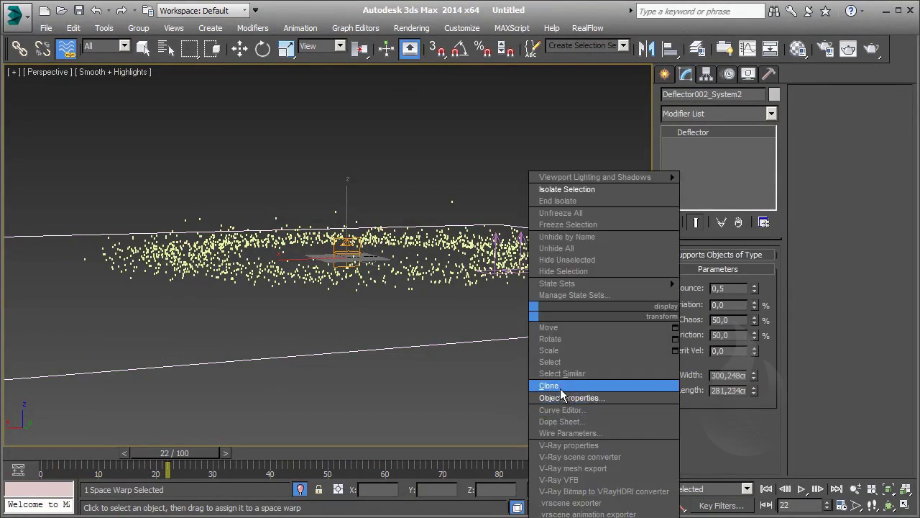
left_click(561, 387)
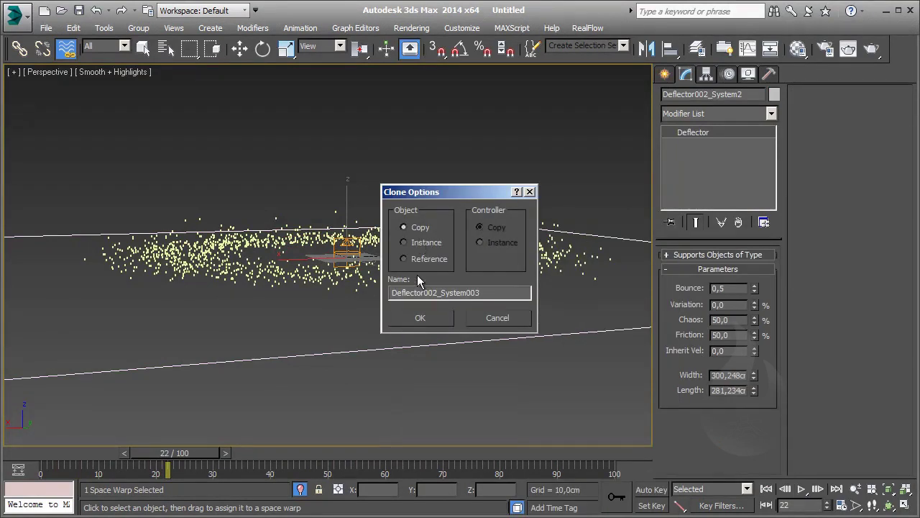
left_click_drag(438, 292, 601, 293)
key("shift+Left")
key("shift+Left")
key("shift+Left")
key("shift+Left")
key("Right")
key("Return")
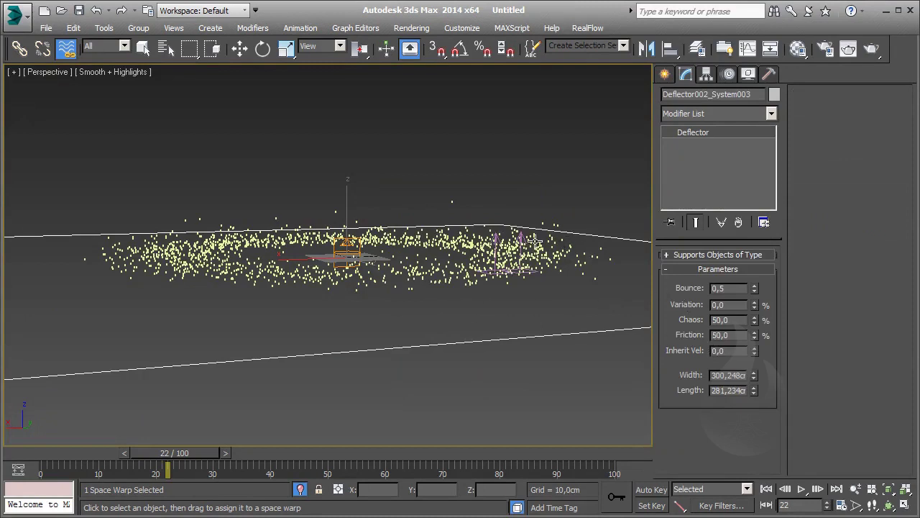
- Isolate the new deflector together with the Super Spray emitter, then pick the emitter
left_click(566, 208)
left_click(589, 234)
left_click(338, 241, "ctrl")
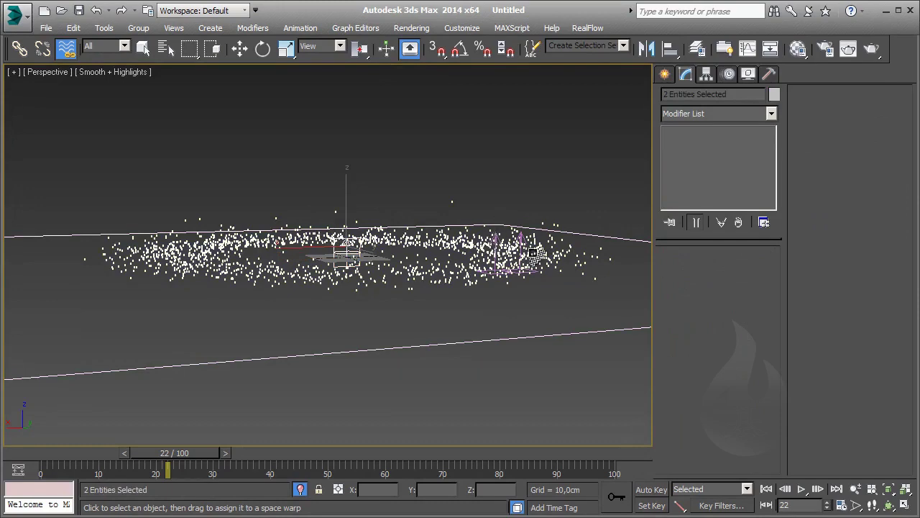
right_click(536, 163)
left_click(568, 41)
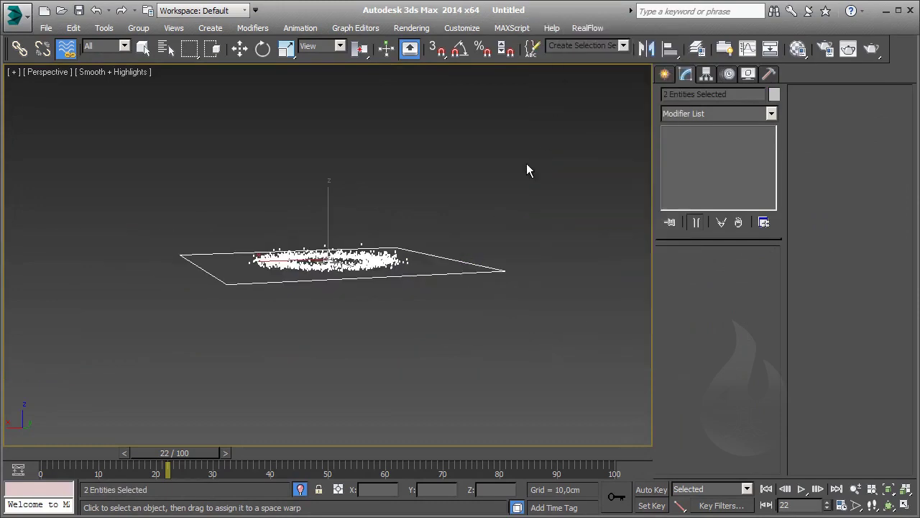
left_click(514, 184)
scroll(464, 233, "up", 4)
left_click_drag(460, 301, 302, 284)
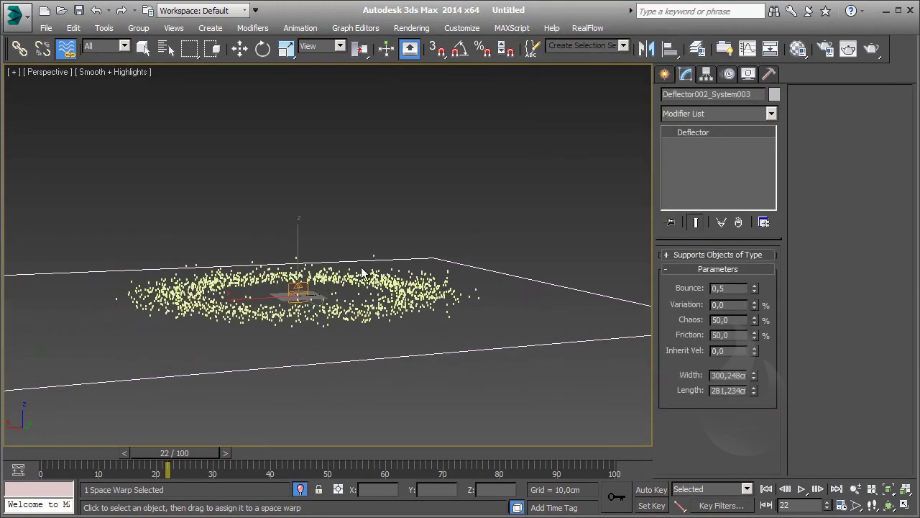
- Select Deflector002_System003 and bind it to the Super Spray emitter with Bind to Space Warp
left_click(411, 226)
left_click(486, 258)
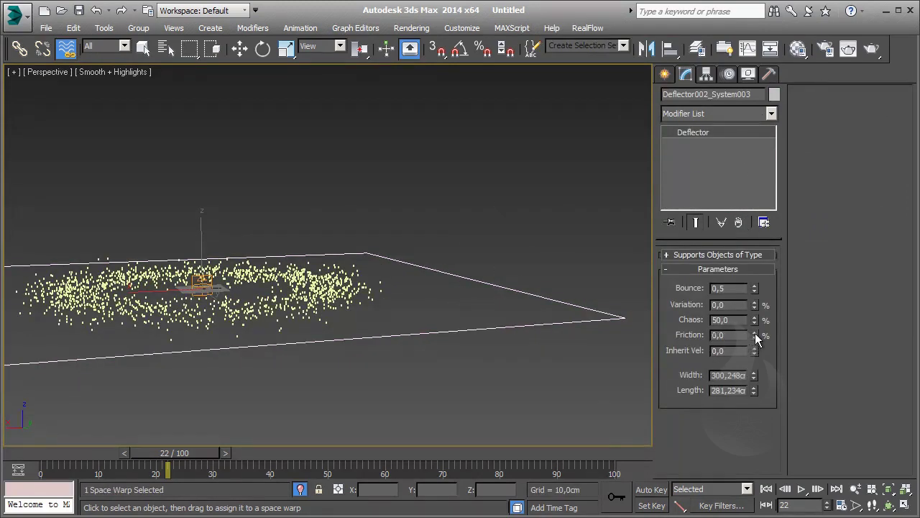
middle_click_drag(402, 365, 424, 360)
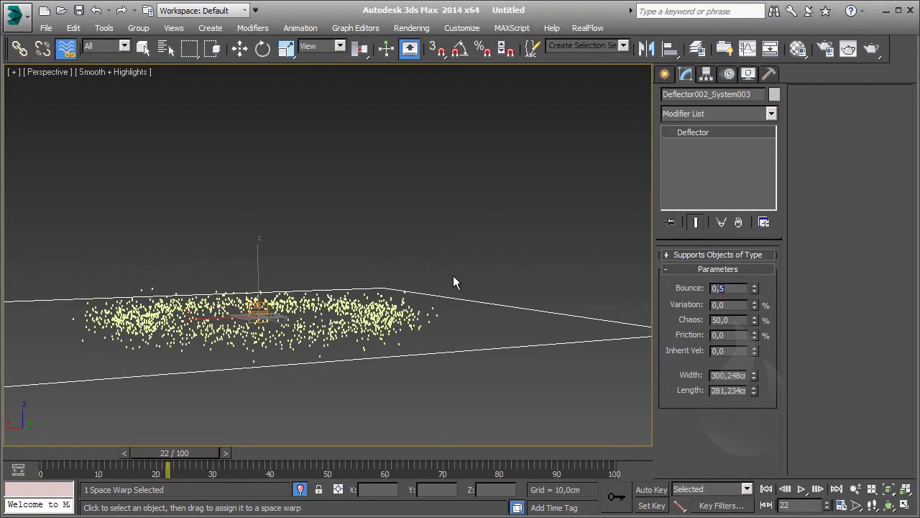
left_click(488, 269)
left_click(462, 348)
left_click_drag(504, 305, 257, 309)
left_click(192, 322)
middle_click_drag(192, 321, 298, 513, "alt")
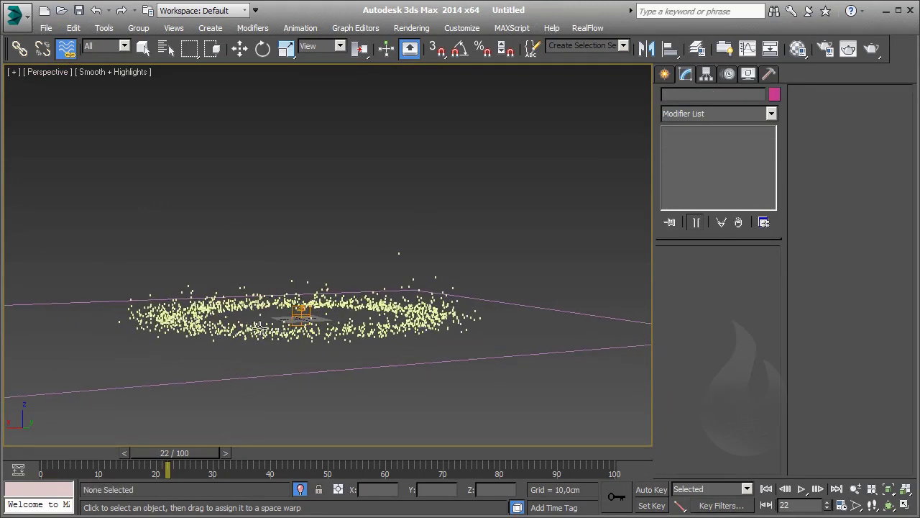
- Play the spray from frame 0, stop at frame 44, and select SuperSpray001 to check its bindings
left_click(765, 489)
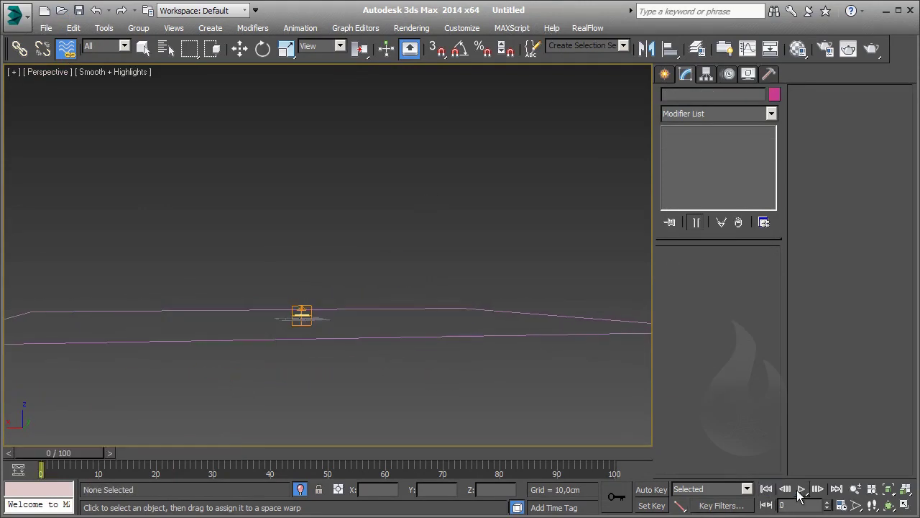
left_click(801, 489)
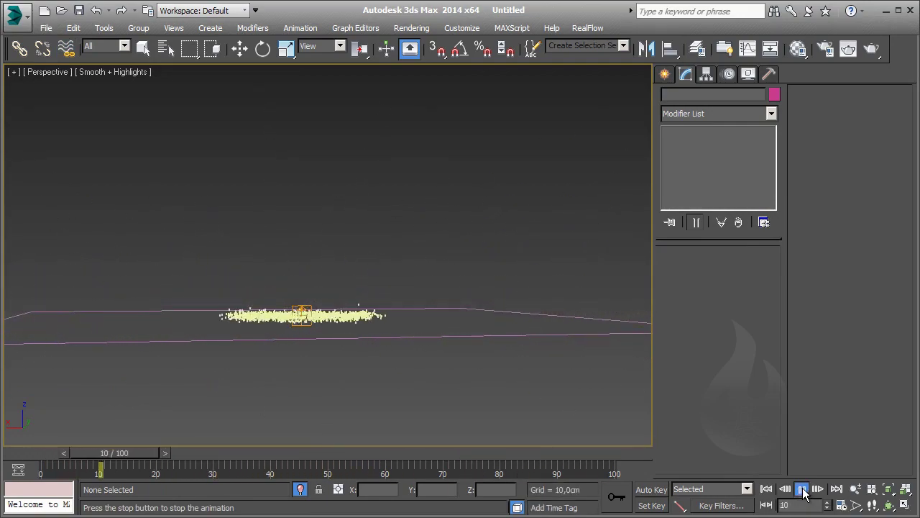
left_click(801, 489)
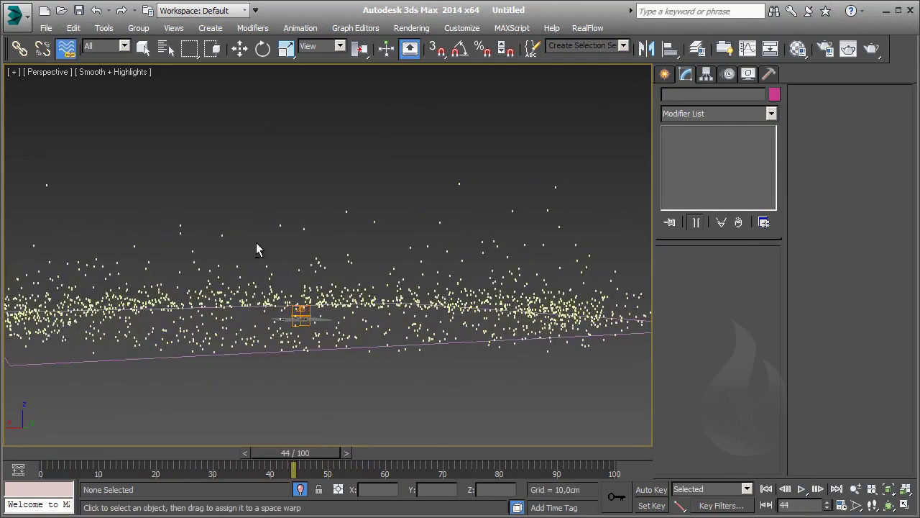
middle_click_drag(264, 268, 293, 269, "alt")
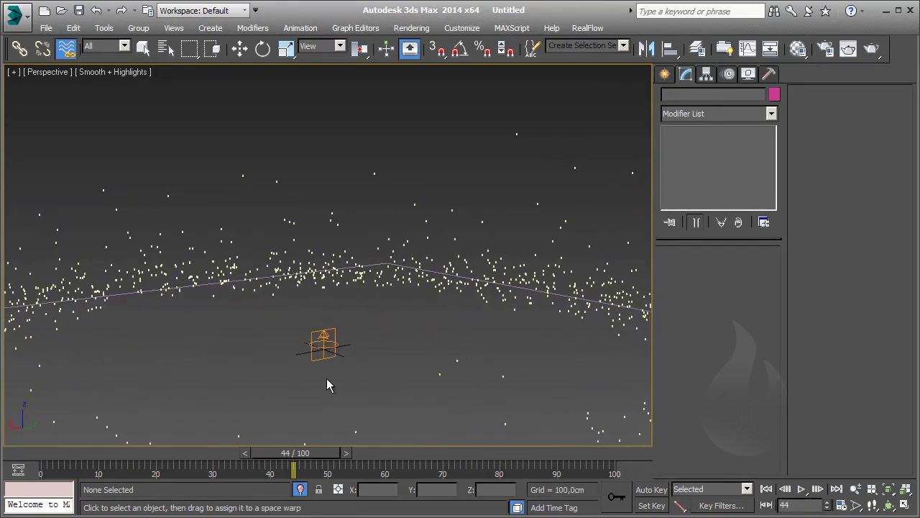
left_click(317, 329)
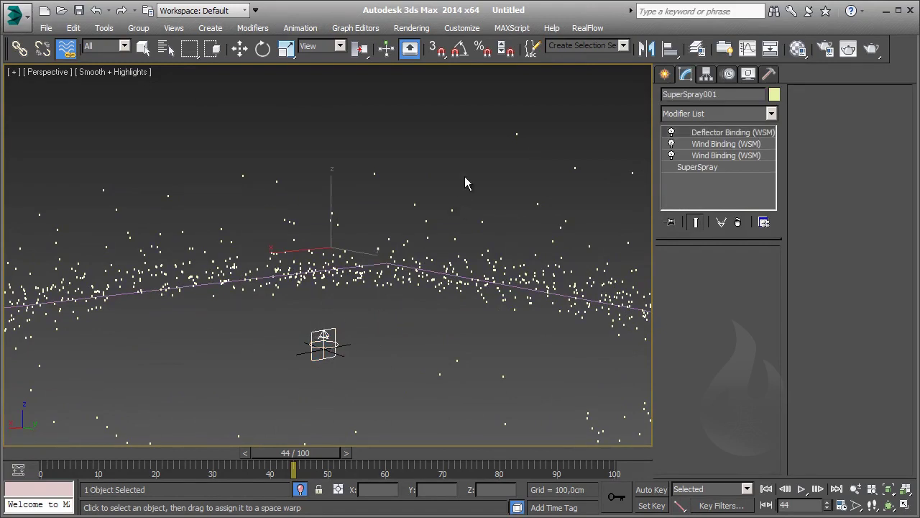
- Draw a new Super Spray emitter, SuperSpray002, and pick SuperSpray001 as its align target
left_click(465, 183)
left_click(664, 73)
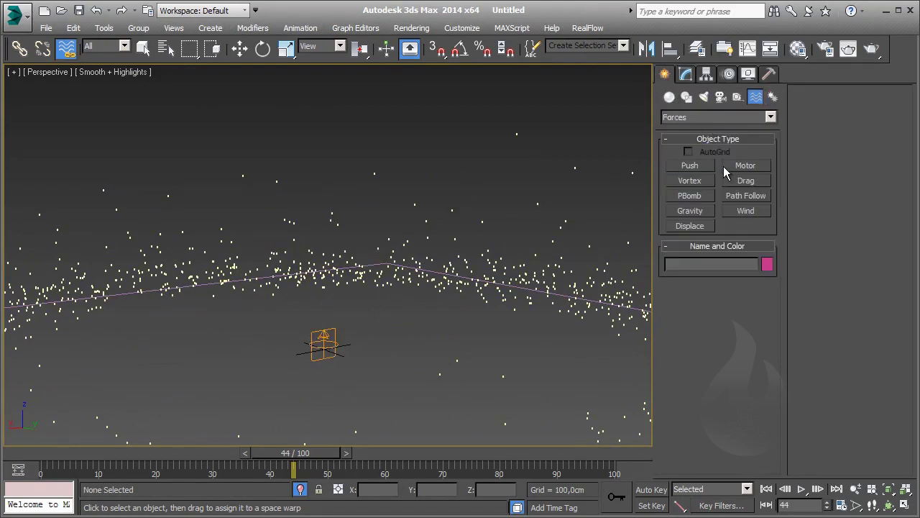
left_click(669, 96)
left_click(746, 180)
left_click_drag(408, 316, 414, 384)
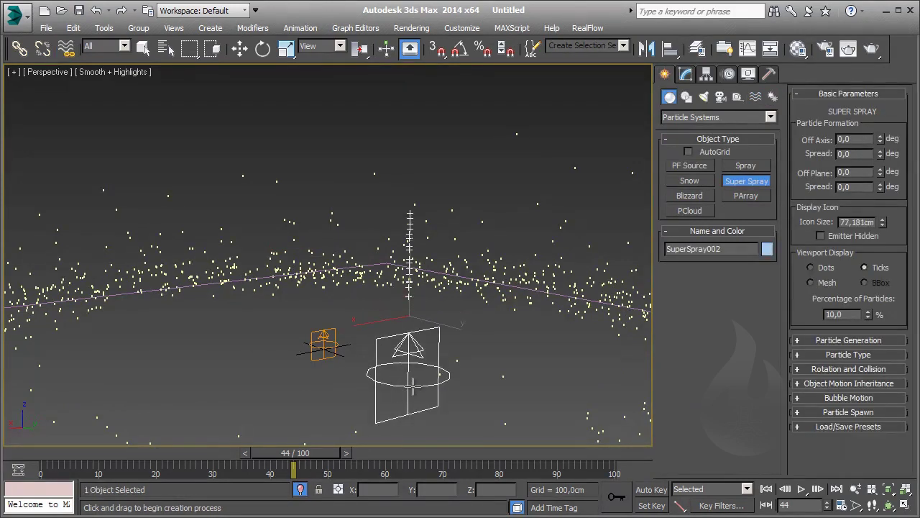
key("w")
left_click(669, 48)
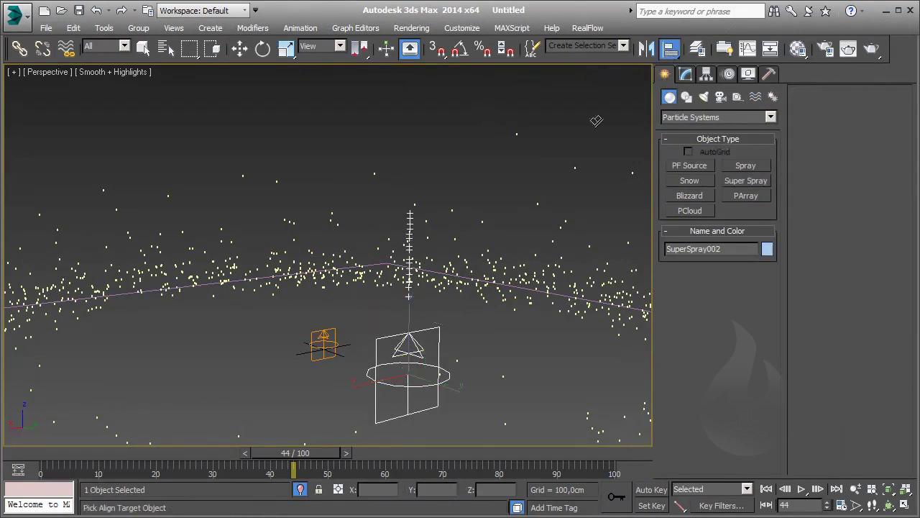
left_click(322, 330)
- Finish aligning SuperSpray002 onto SuperSpray001 and shrink its icon to about 20.8cm
left_click(466, 382)
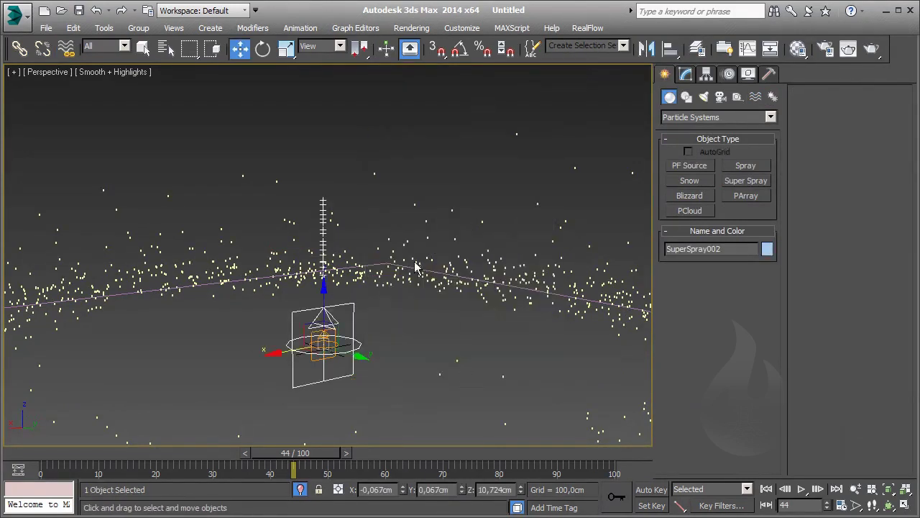
left_click(683, 75)
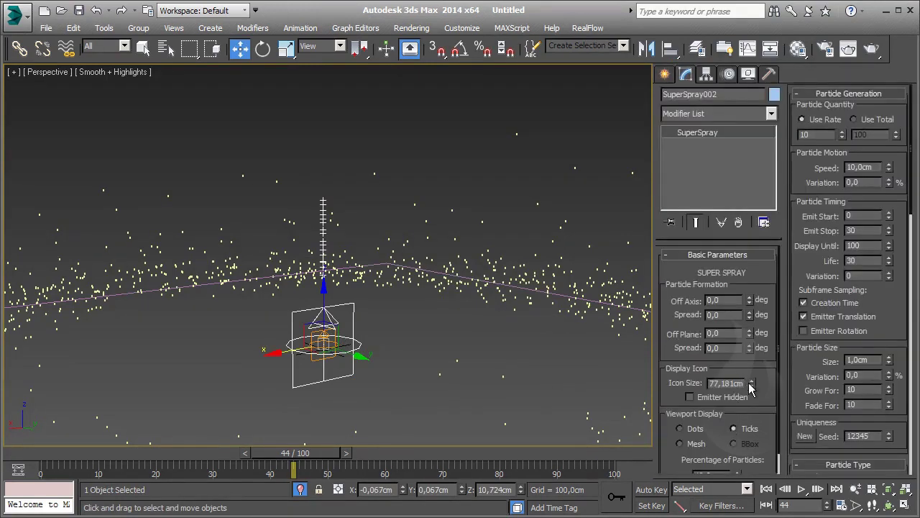
left_click_drag(751, 386, 766, 435)
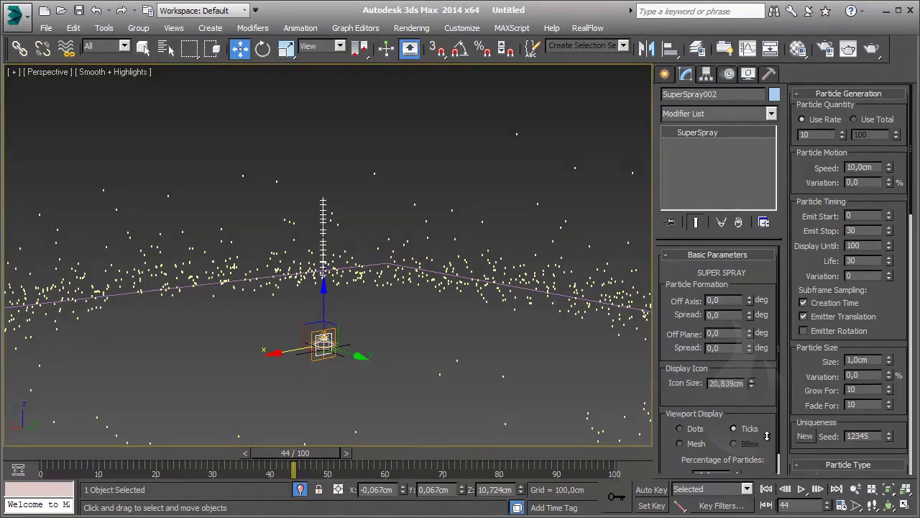
left_click(481, 206)
scroll(323, 352, "up", 5)
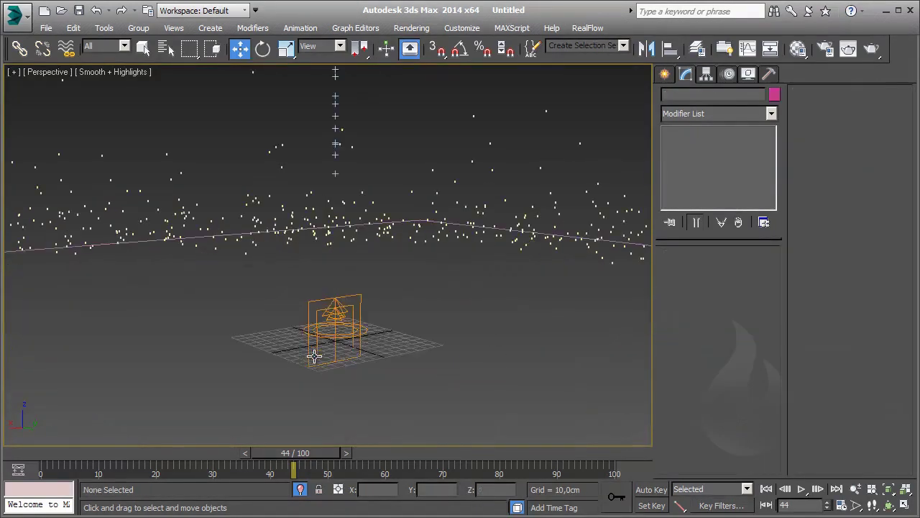
left_click(370, 323)
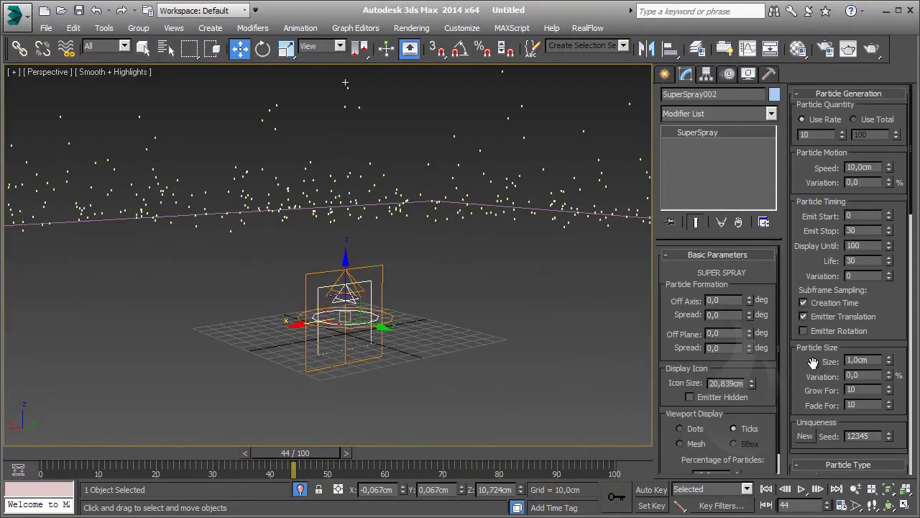
middle_click_drag(409, 305, 424, 316, "alt")
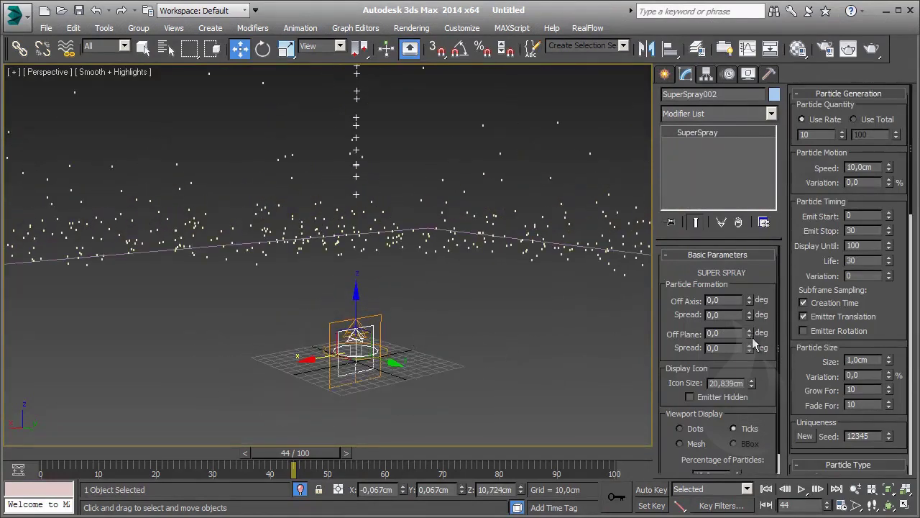
- Set Off Plane 11 with Spread 180, Off Axis 32 with Spread 16, and Speed 20cm
left_click_drag(749, 333, 749, 309)
mouse_move(294, 452)
left_mouse_down()
mouse_move(70, 453)
mouse_move(124, 454)
left_mouse_up()
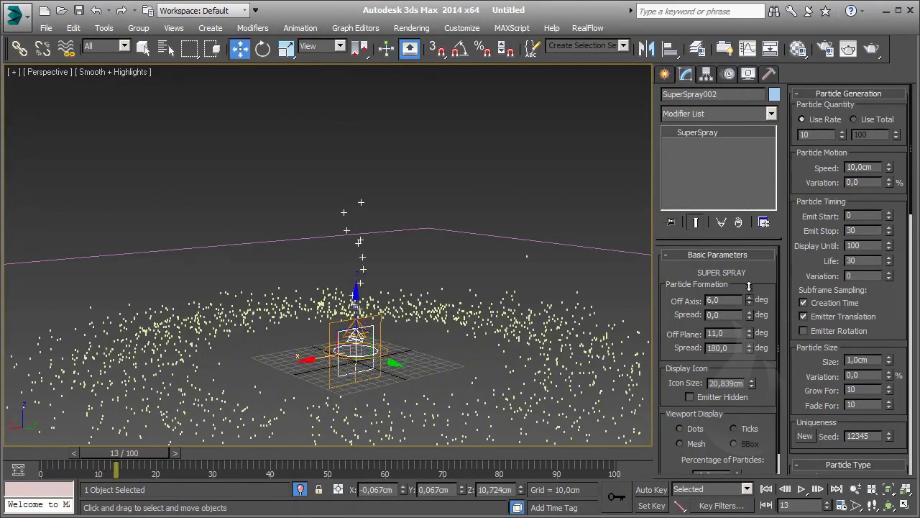
left_click_drag(749, 300, 753, 283)
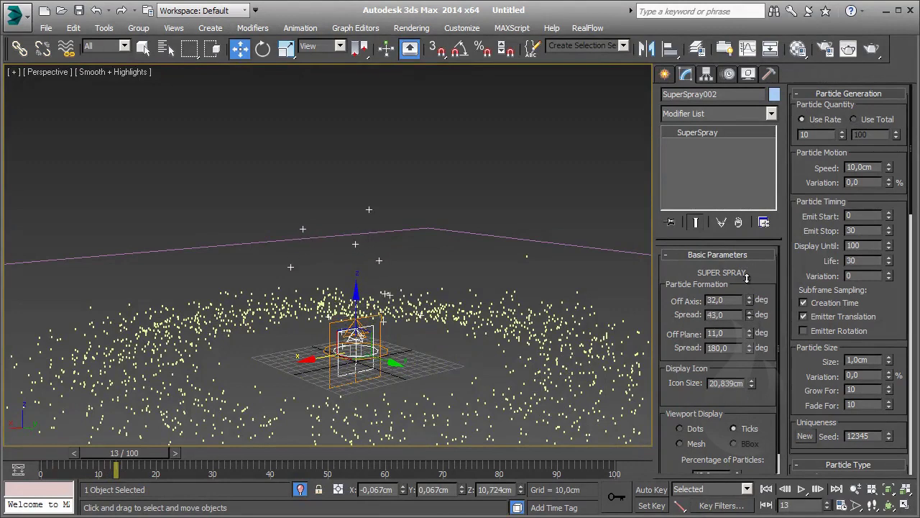
left_click_drag(749, 315, 799, 295)
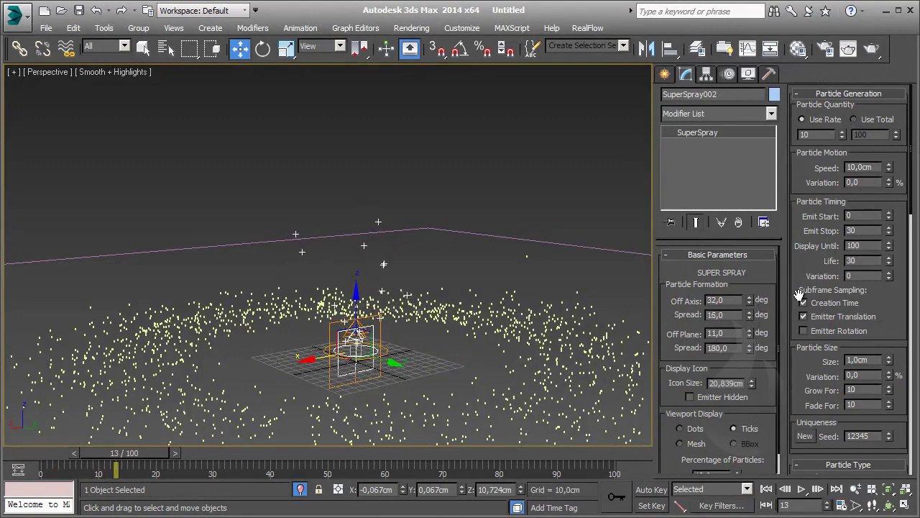
type("20")
key("Return")
- Display SuperSpray002's particles as dots and enter a particle rate of 100
left_click(695, 429)
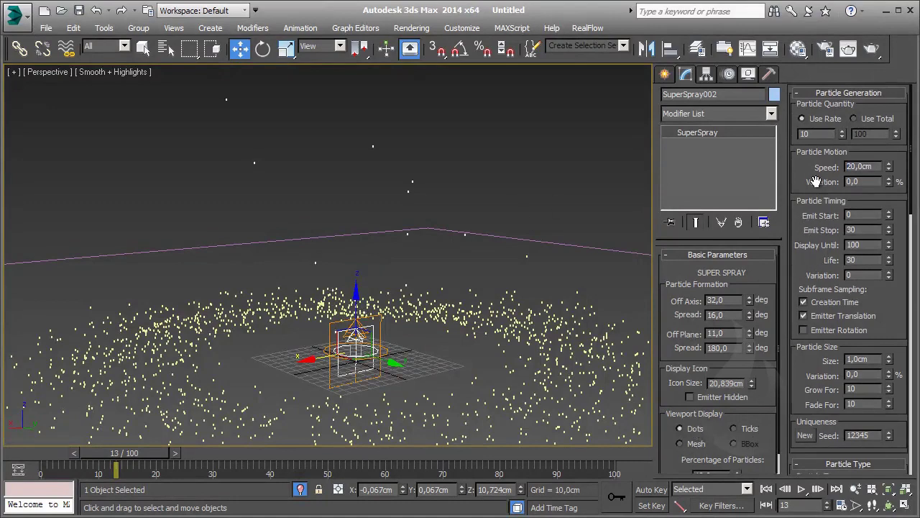
scroll(817, 172, "down", 1)
type("25")
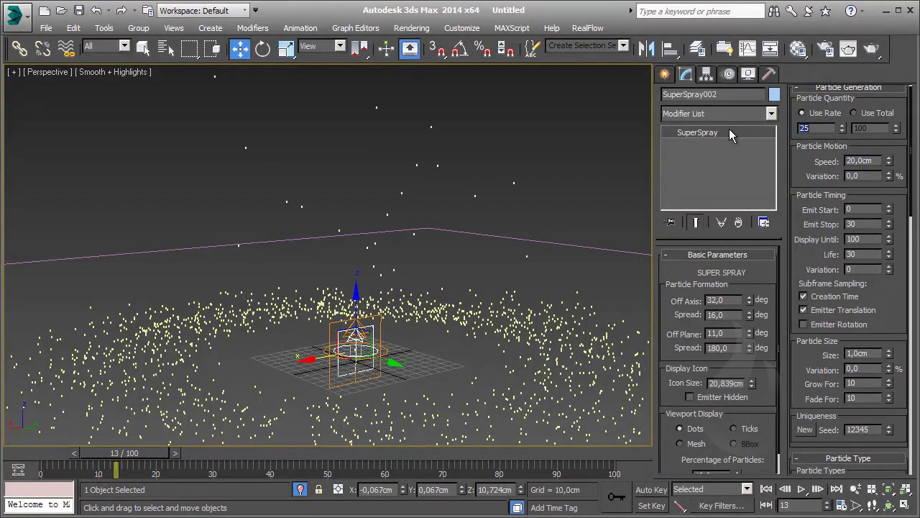
key("BackSpace")
key("BackSpace")
type("100")
key("Return")
- Show 100 percent of particles in the viewport, lower the emission rate to 60, and preview it
scroll(771, 411, "down", 1)
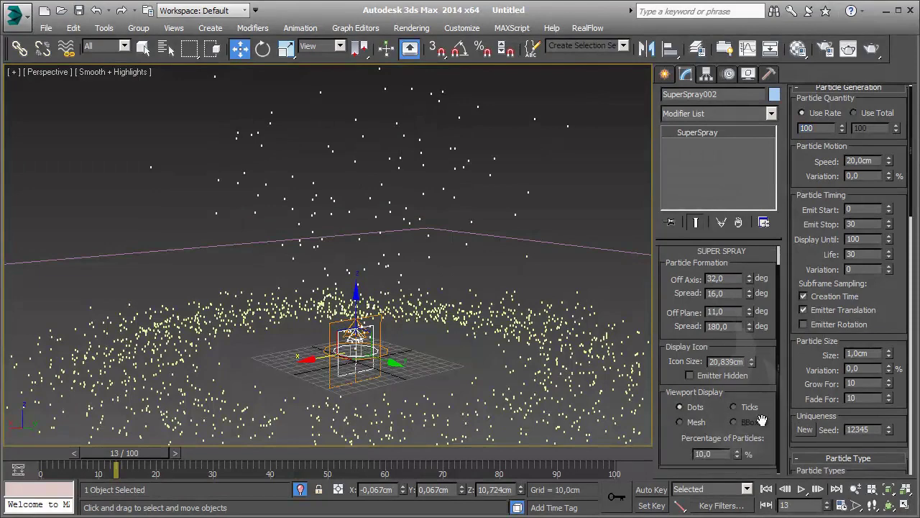
type("100")
key("Return")
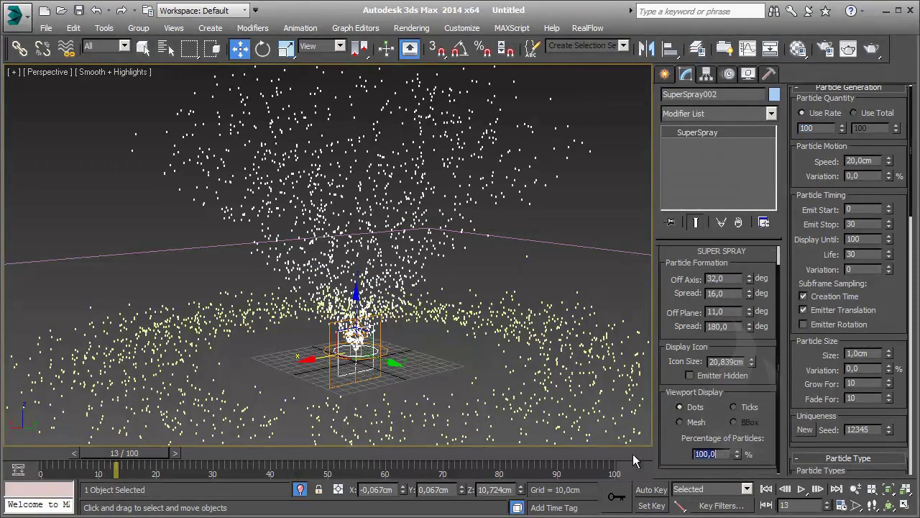
left_click_drag(828, 136, 820, 128)
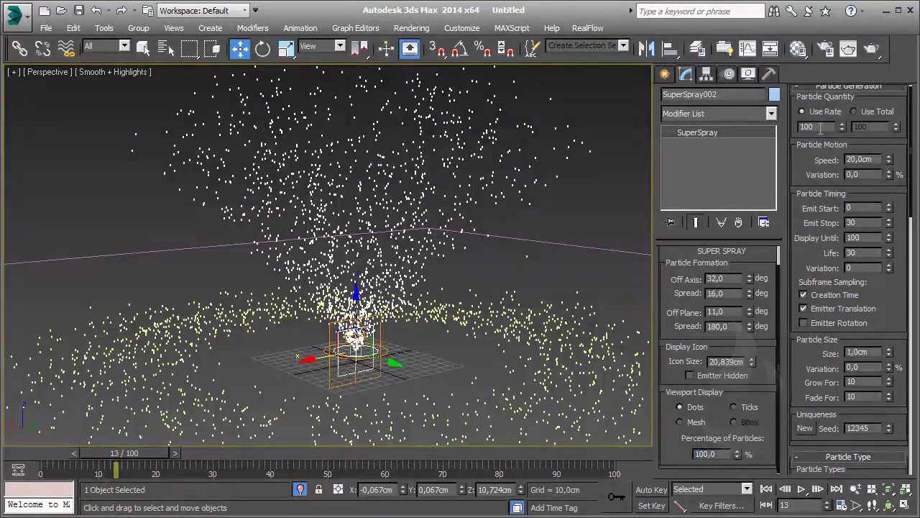
type("60")
key("Return")
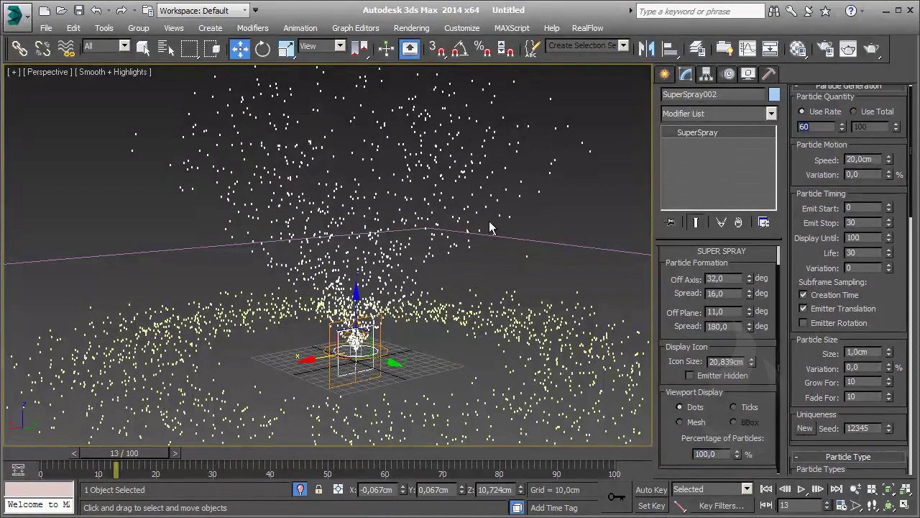
scroll(437, 243, "down", 2)
mouse_move(410, 273)
middle_mouse_down("alt")
mouse_move(388, 327)
mouse_move(204, 449)
middle_mouse_up("alt")
mouse_move(135, 450)
left_mouse_down()
mouse_move(76, 453)
mouse_move(250, 452)
mouse_move(72, 450)
mouse_move(164, 448)
mouse_move(116, 448)
left_mouse_up()
- End the isolation so all scene objects show, and return to frame 0
key("w")
middle_click_drag(465, 305, 319, 286)
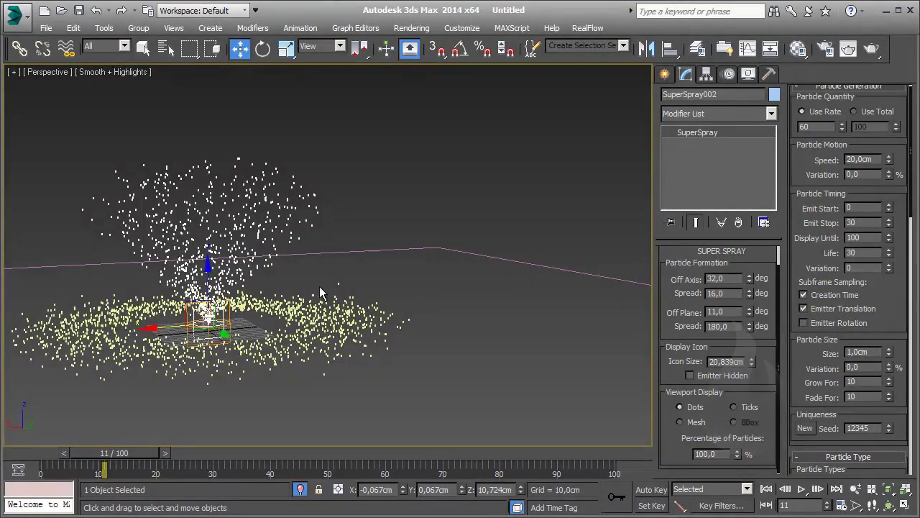
scroll(421, 281, "down", 1)
scroll(350, 282, "down", 2)
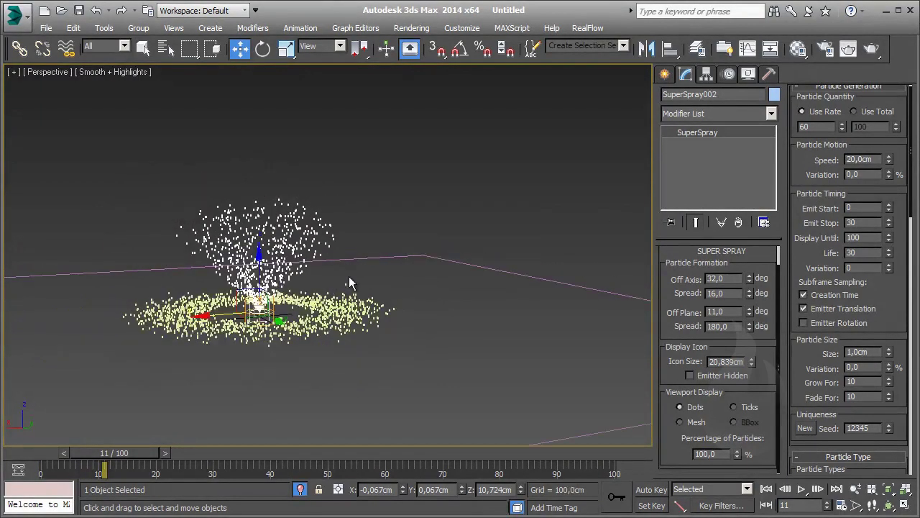
left_click(257, 437)
right_click(411, 206)
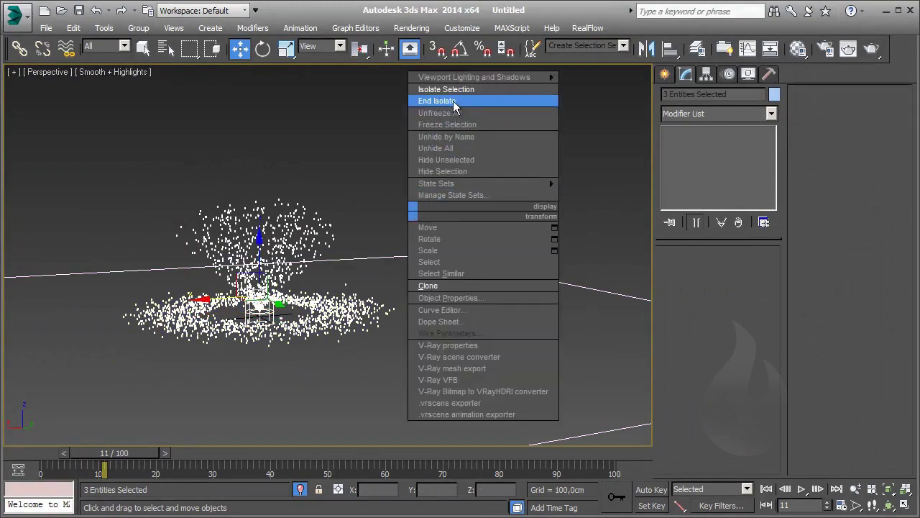
left_click(431, 106)
mouse_move(436, 300)
middle_mouse_down("alt")
mouse_move(225, 272)
mouse_move(40, 423)
middle_mouse_up("alt")
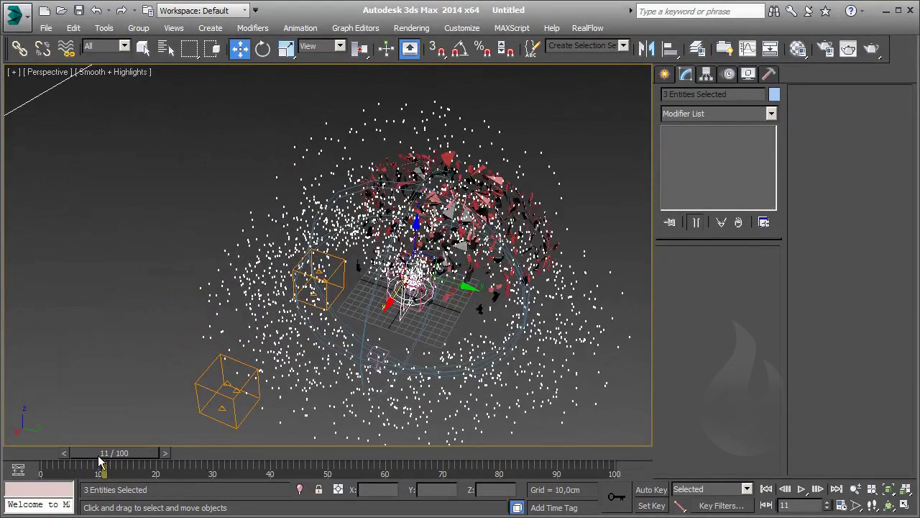
left_click_drag(101, 460, 40, 460)
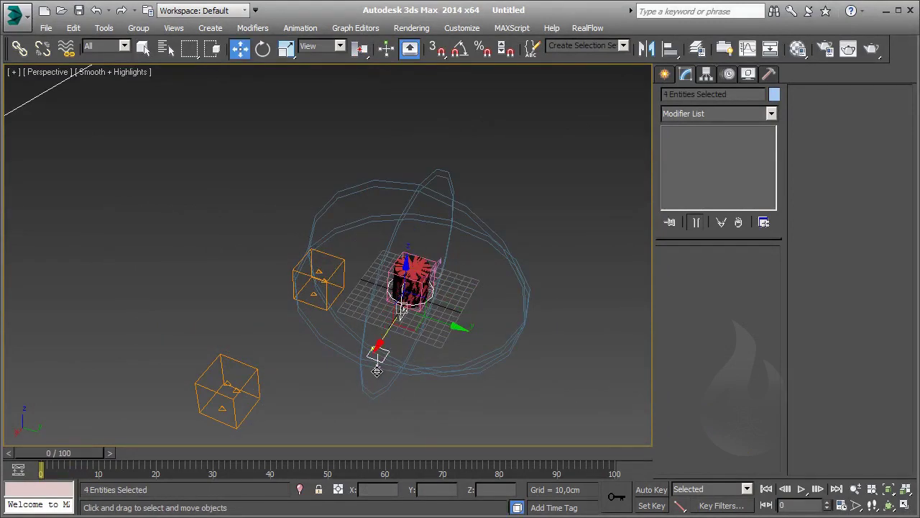
- Isolate the selected emitters, gravity space warp and floor
right_click(397, 304)
left_click(408, 180)
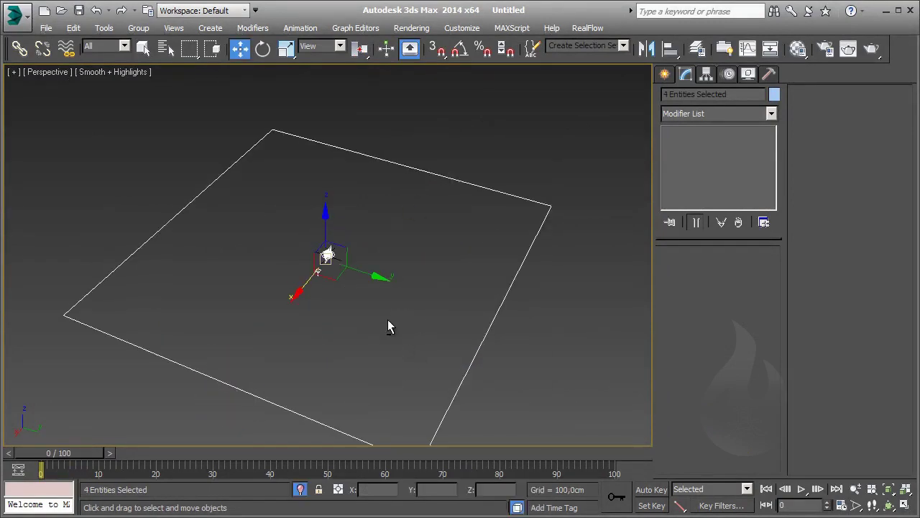
middle_click_drag(387, 319, 447, 175, "alt")
left_click(447, 174)
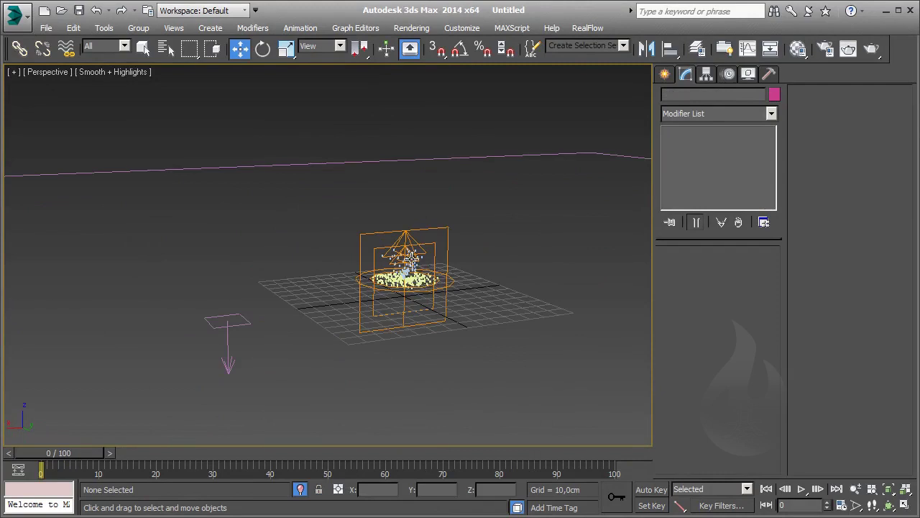
- Bind SuperSpray002 to the Gravity space warp and preview frames 12 to 16
left_click(410, 257)
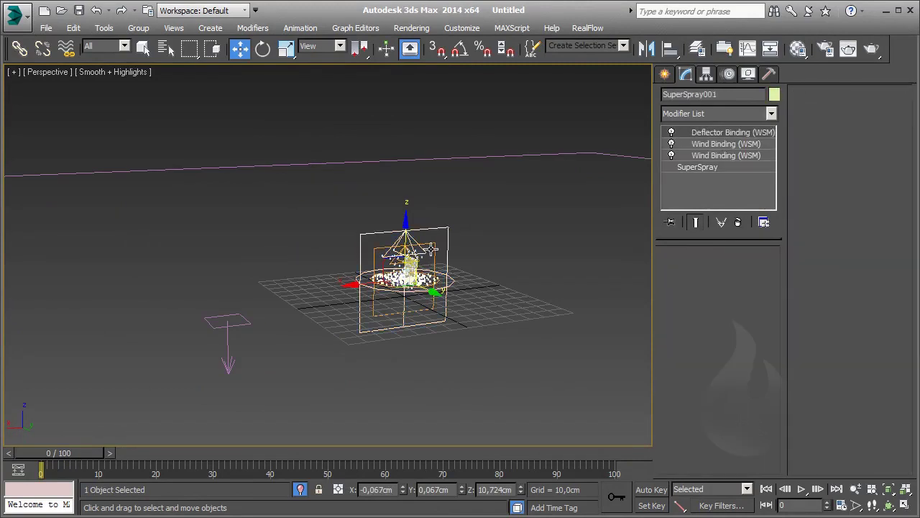
left_click(403, 273)
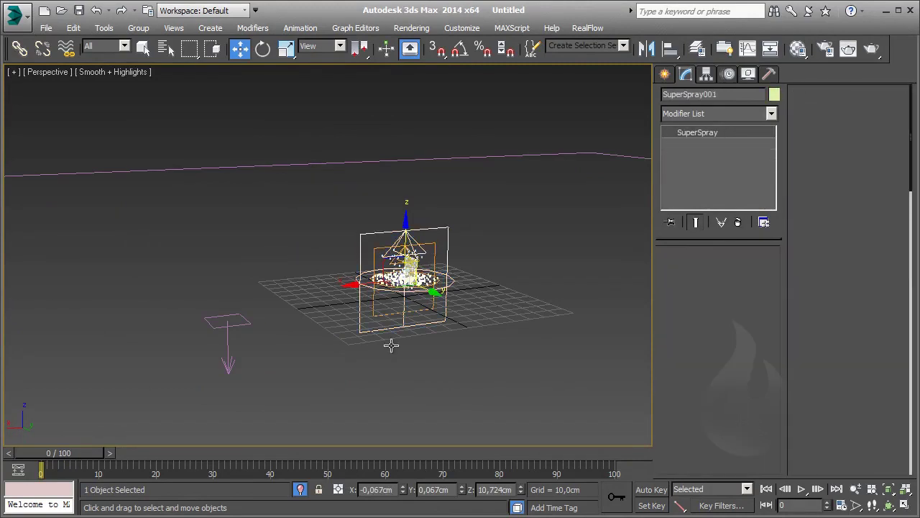
left_click(66, 48)
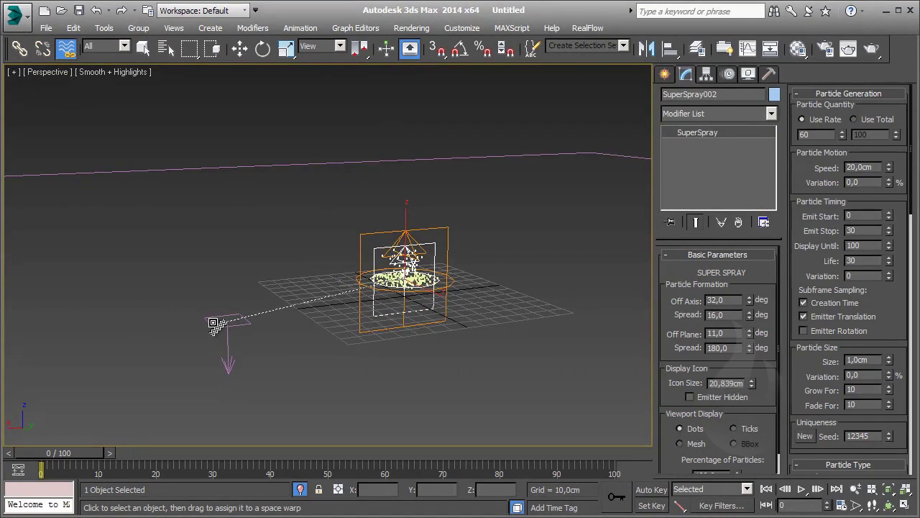
left_click_drag(184, 337, 224, 325)
left_click(307, 132)
middle_click_drag(349, 376, 338, 376)
scroll(327, 350, "down", 4)
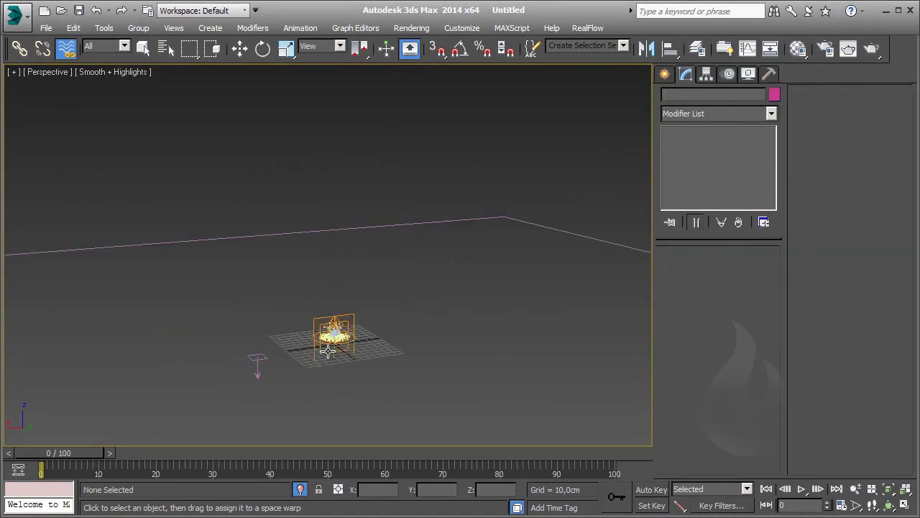
left_click_drag(44, 462, 133, 462)
left_click(66, 48)
middle_click_drag(501, 337, 501, 266, "alt")
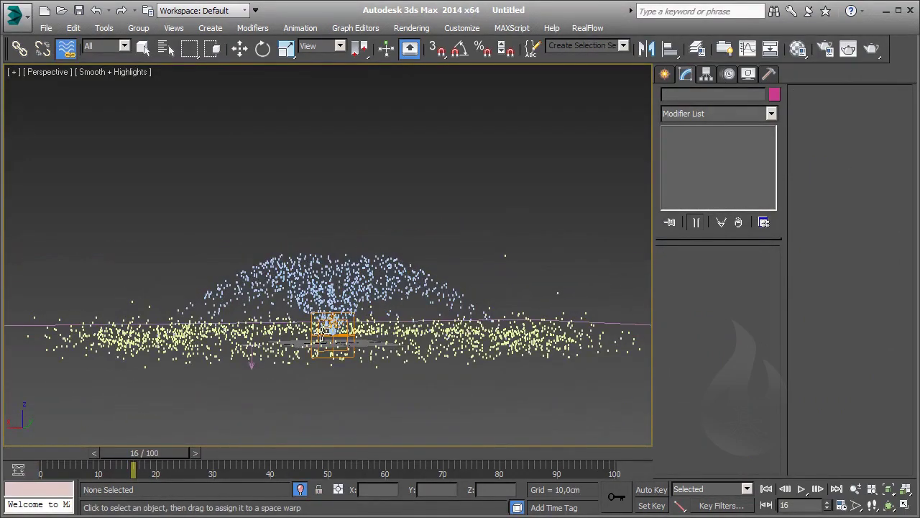
- End isolation to show the whole scene and reselect SuperSpray002's base parameters
right_click(337, 316)
left_click(365, 210)
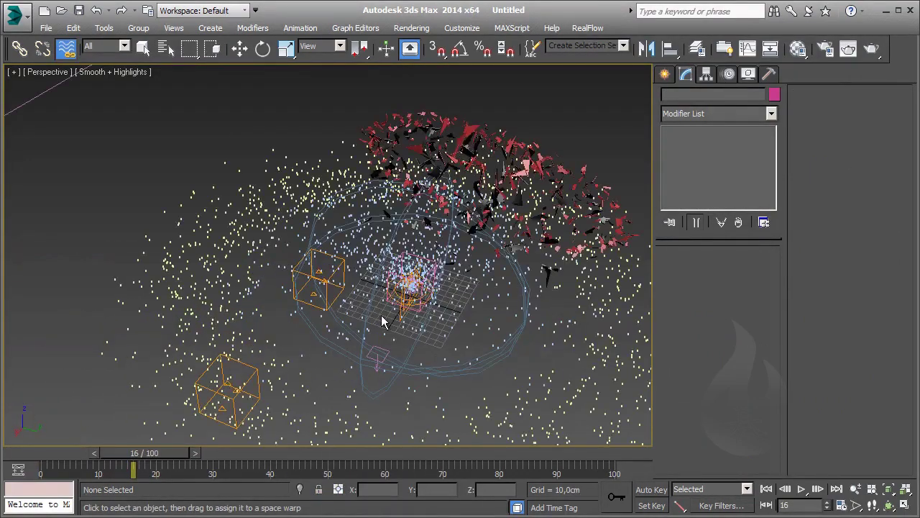
mouse_move(381, 315)
middle_mouse_down("alt")
mouse_move(411, 306)
mouse_move(398, 253)
middle_mouse_up("alt")
middle_click_drag(359, 265, 402, 273, "alt")
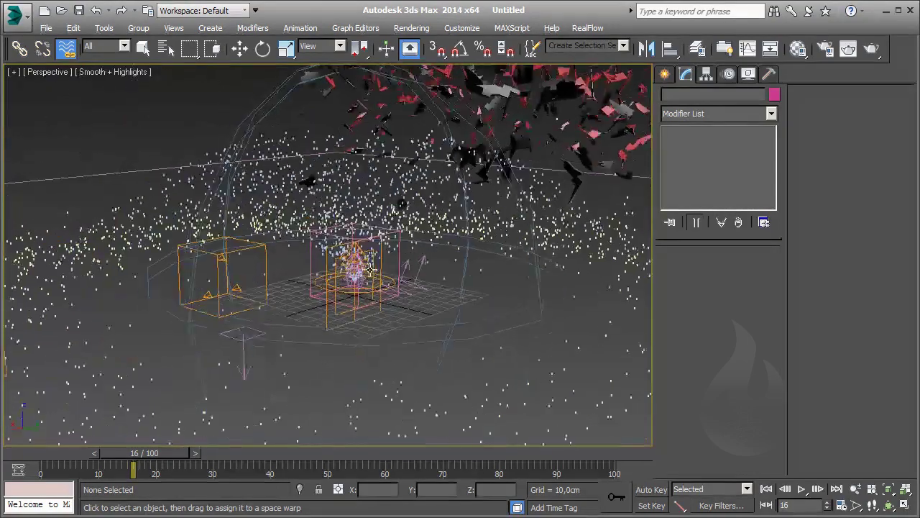
left_click_drag(164, 460, 88, 460)
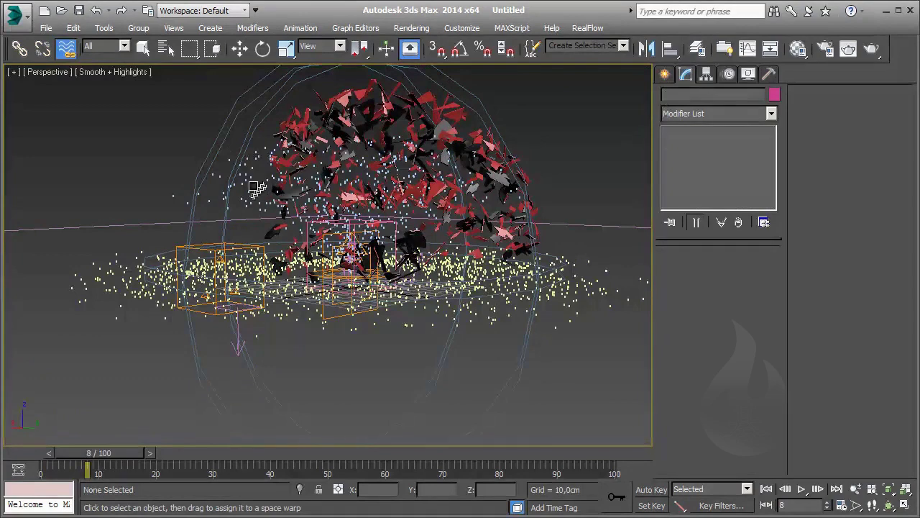
left_click_drag(257, 188, 602, 232)
left_click(701, 145)
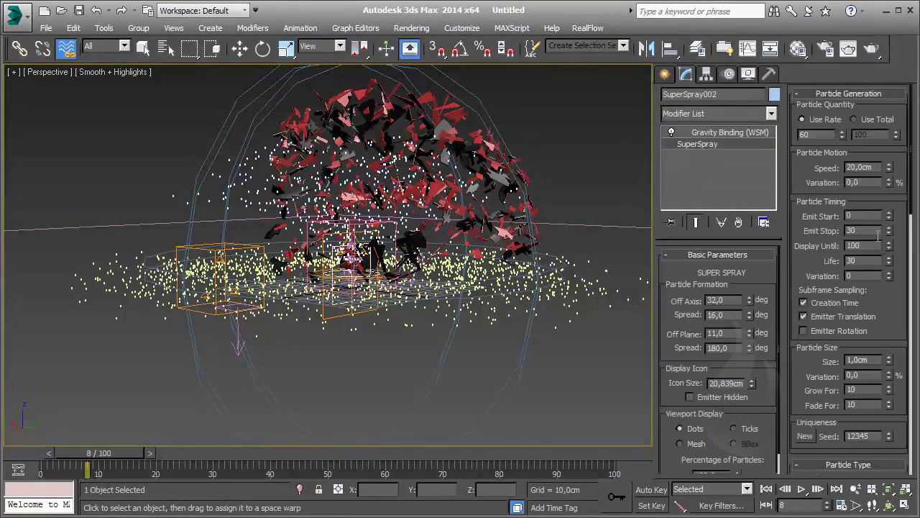
- Set SuperSpray002's speed to 30cm with 25% variation and preview the faster spray
left_click_drag(889, 168, 890, 136)
type("30")
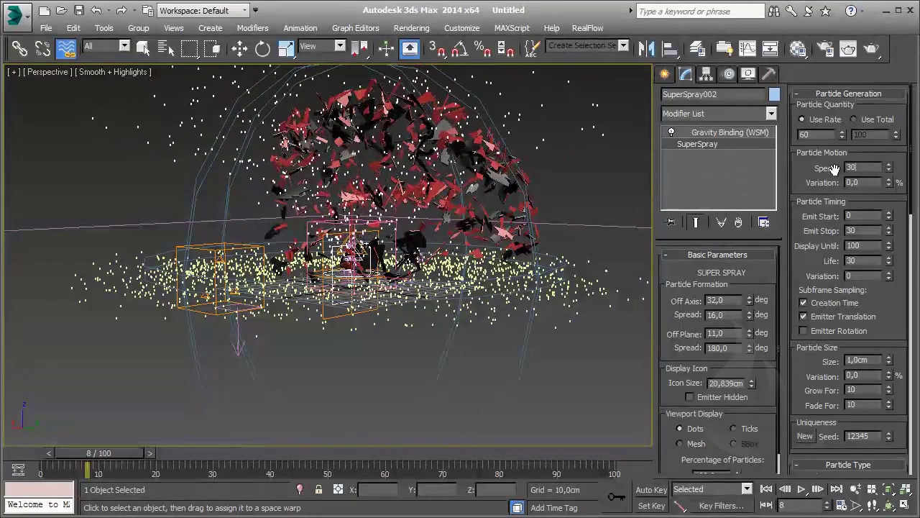
key("Return")
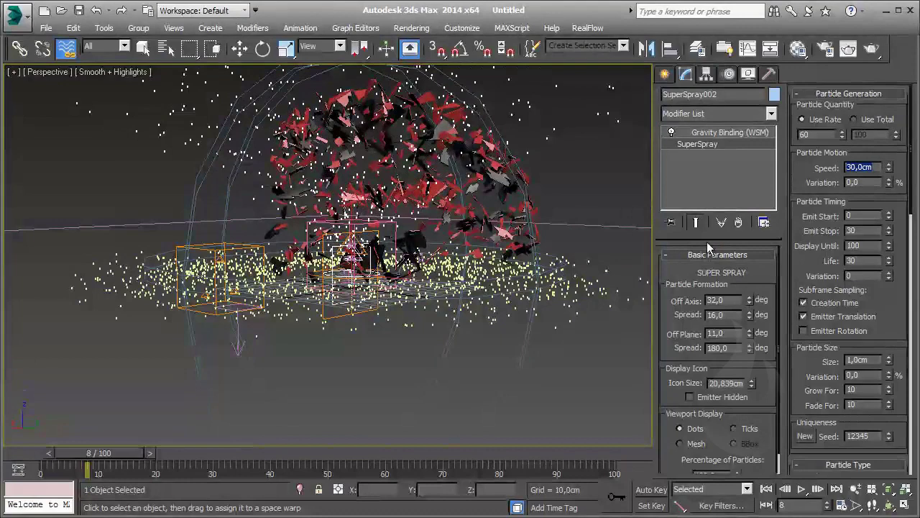
key("Tab")
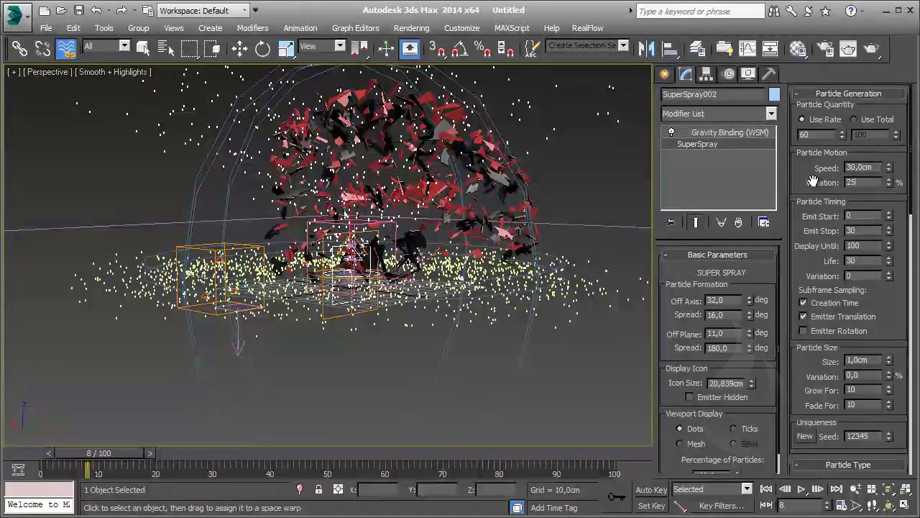
type("25")
key("Return")
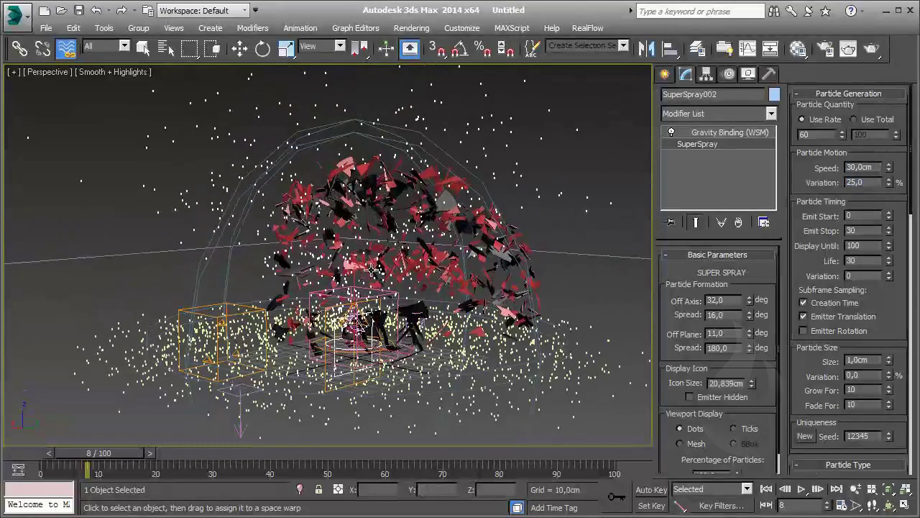
mouse_move(332, 257)
middle_mouse_down("alt")
mouse_move(378, 297)
mouse_move(209, 493)
middle_mouse_up("alt")
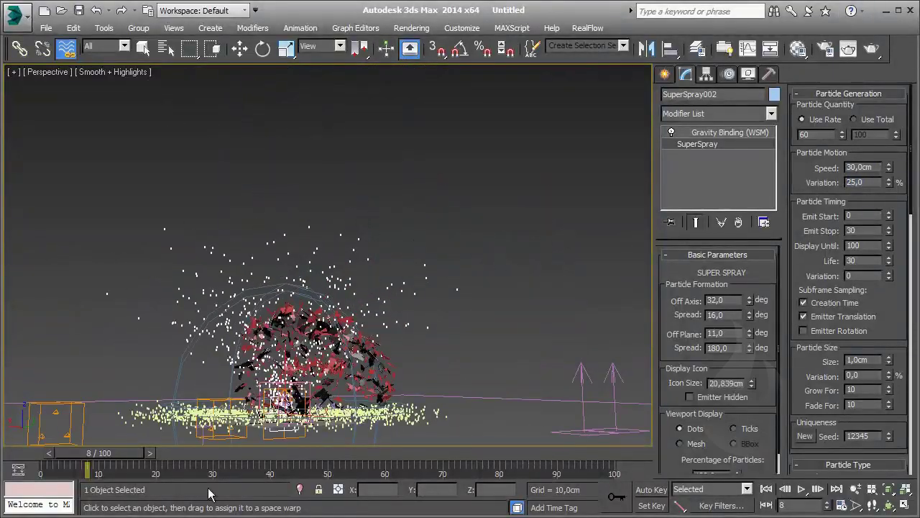
mouse_move(111, 451)
left_mouse_down()
mouse_move(48, 455)
mouse_move(179, 466)
left_mouse_up()
left_click(66, 49)
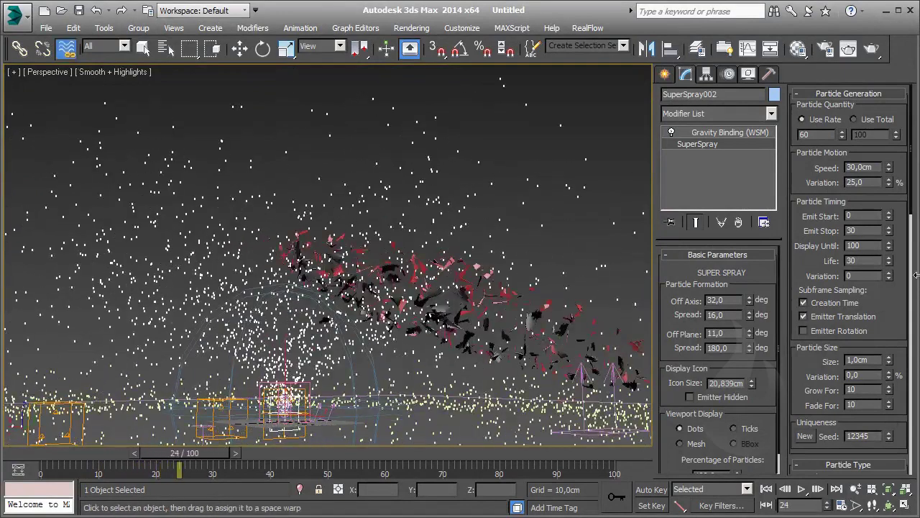
- Set life variation to 10 and Emit Stop to frame 10, then replay from frame 0
type("25")
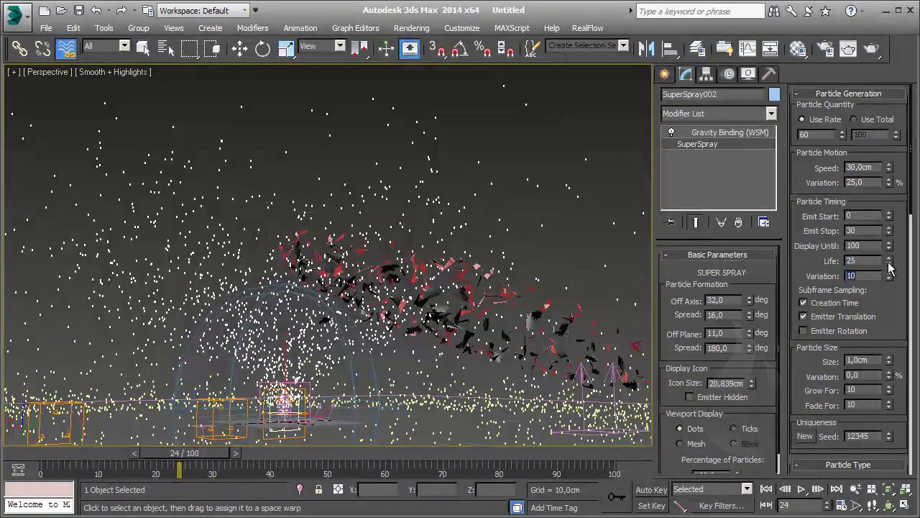
key("Return")
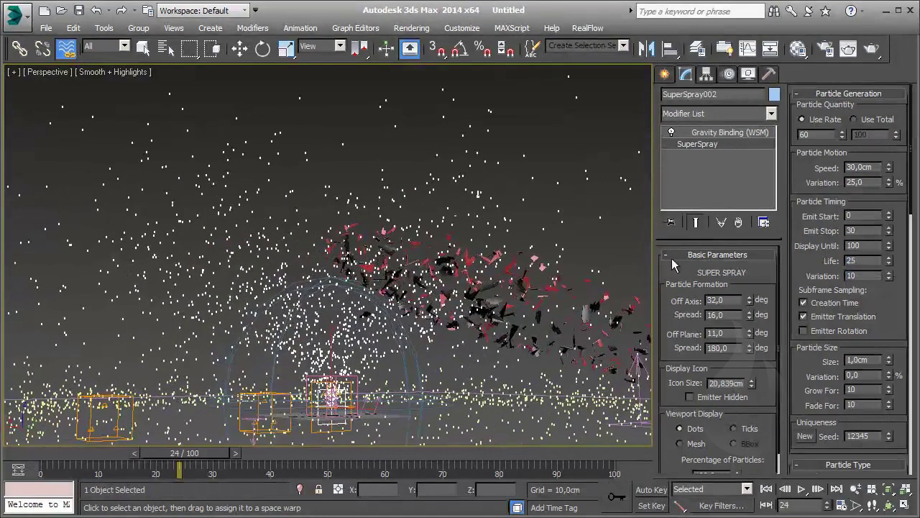
double_click(860, 231)
mouse_move(182, 465)
left_mouse_down()
mouse_move(69, 465)
mouse_move(98, 465)
left_mouse_up()
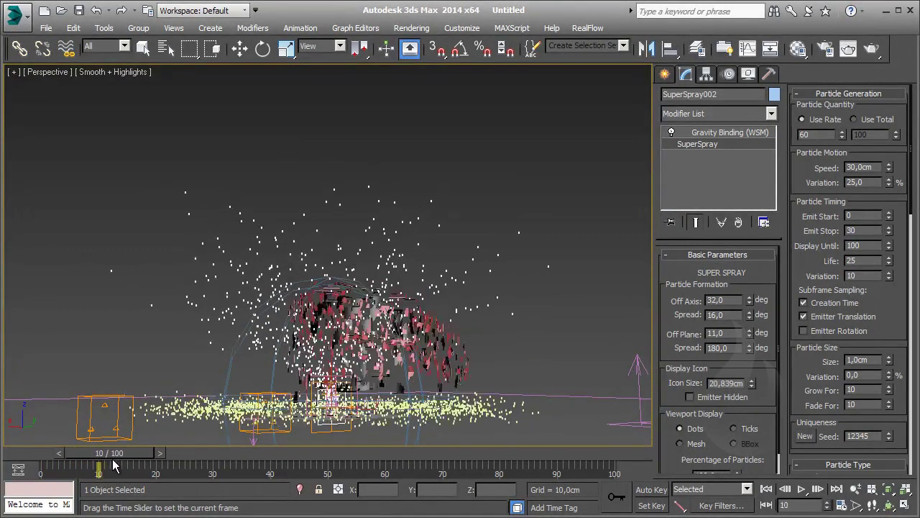
left_click(67, 47)
left_click_drag(866, 232, 828, 230)
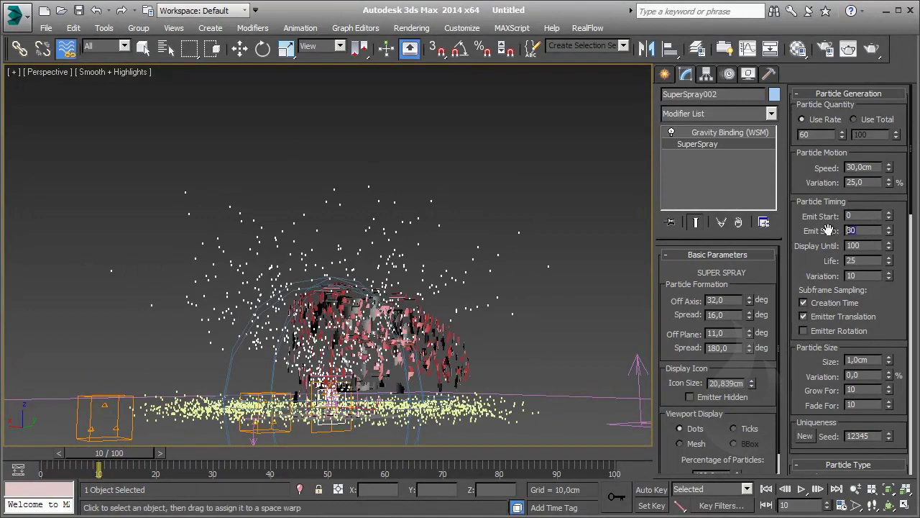
type("10")
key("Return")
left_click(519, 254)
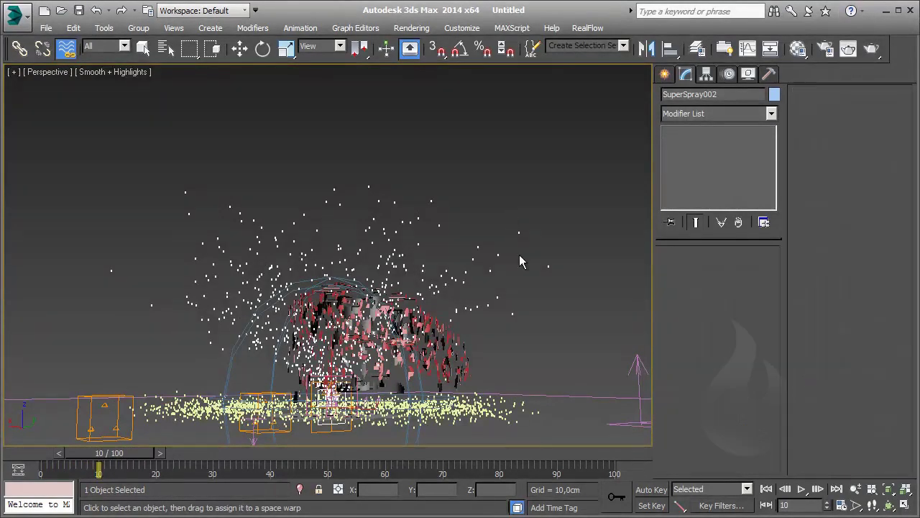
left_click(766, 489)
left_click(801, 489)
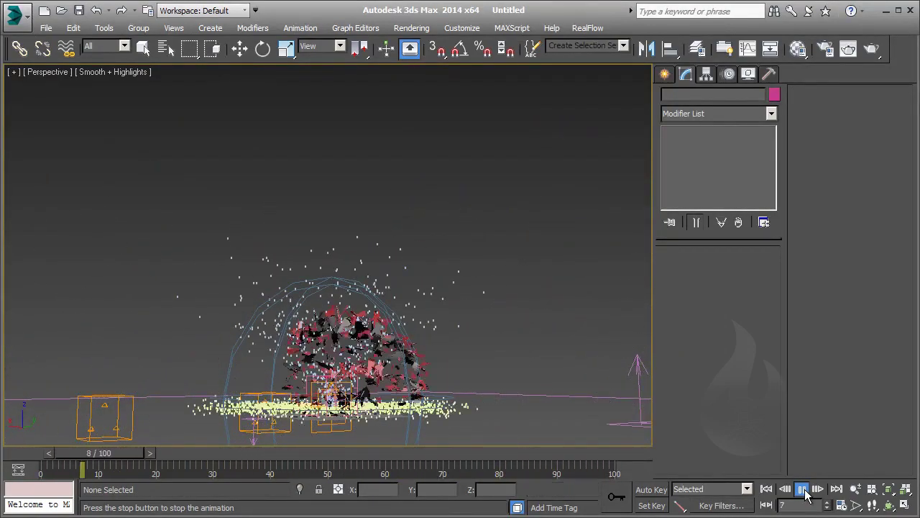
- Orbit the viewport and play the particle animation, stopping at frame 17
left_click(66, 48)
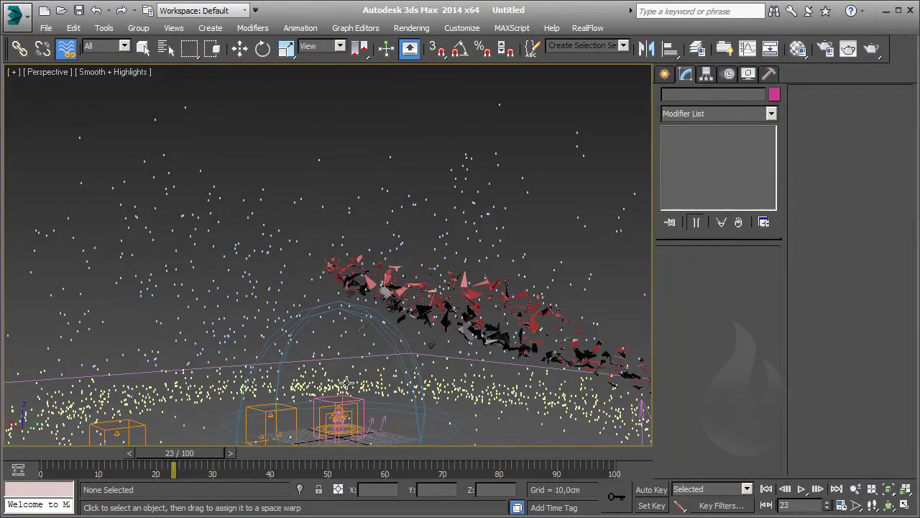
scroll(345, 381, "up", 5)
scroll(340, 330, "up", 4)
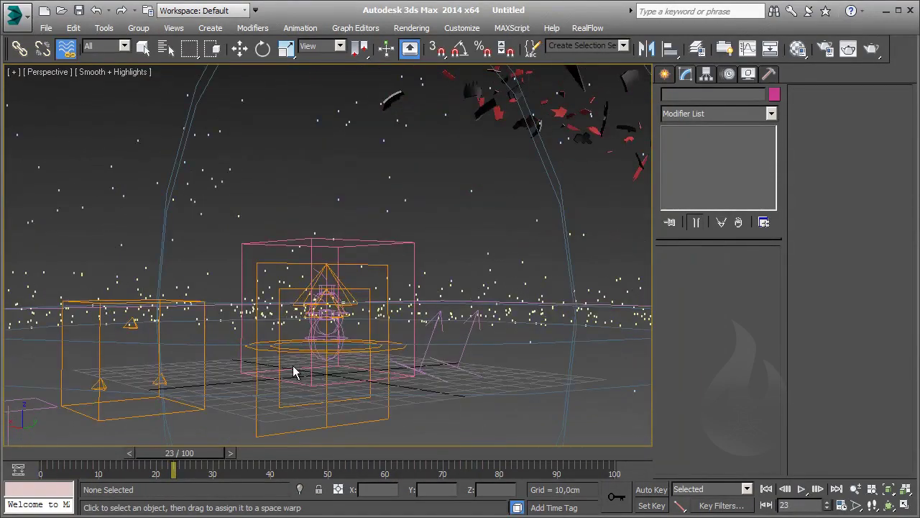
scroll(297, 351, "down", 5)
middle_click_drag(378, 359, 391, 360, "alt")
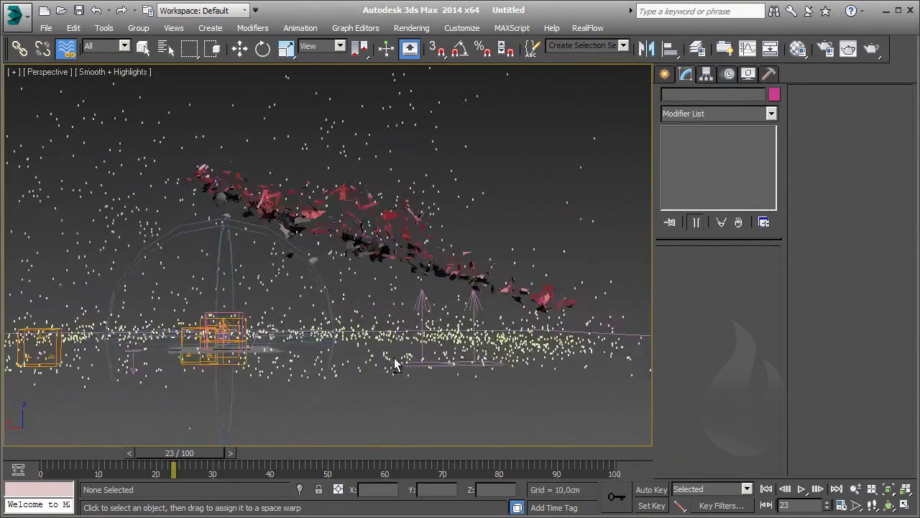
left_click(803, 488)
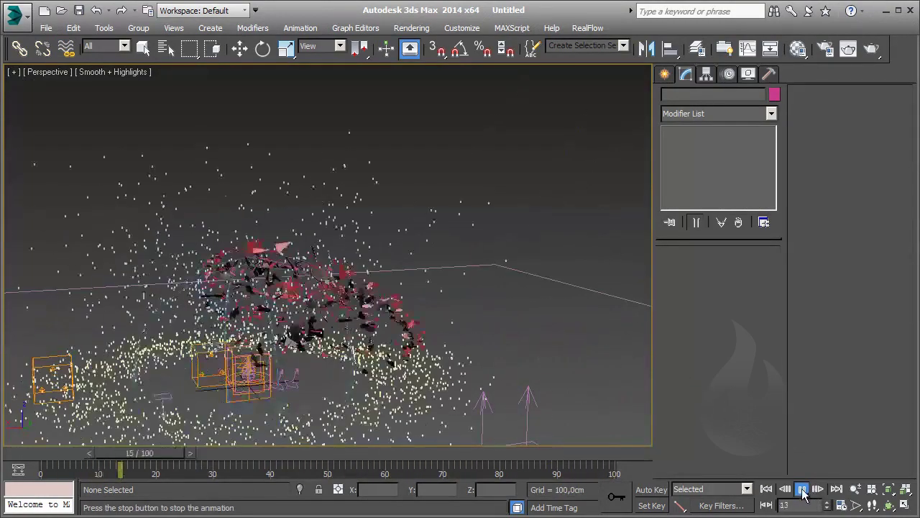
left_click(65, 48)
middle_click_drag(228, 389, 382, 266, "alt")
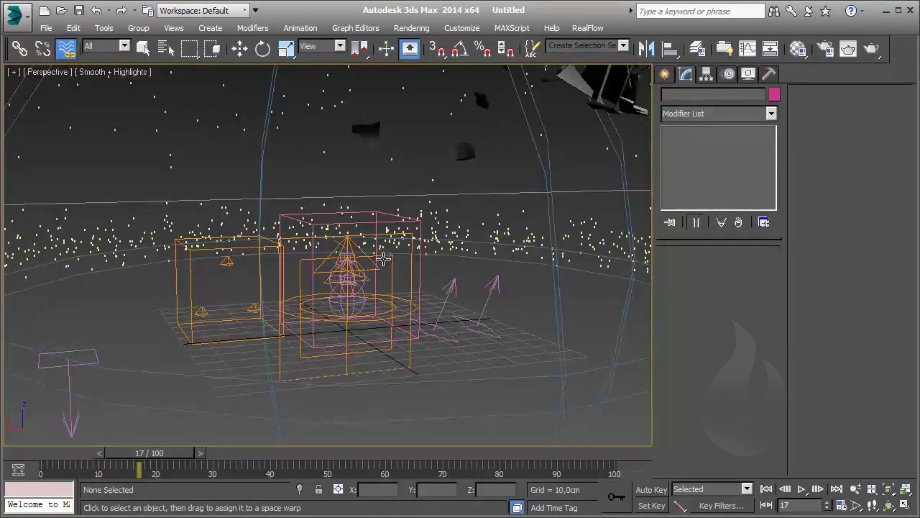
- Create a new Super Spray emitter and align it to the cylinder's pivot
left_click(665, 74)
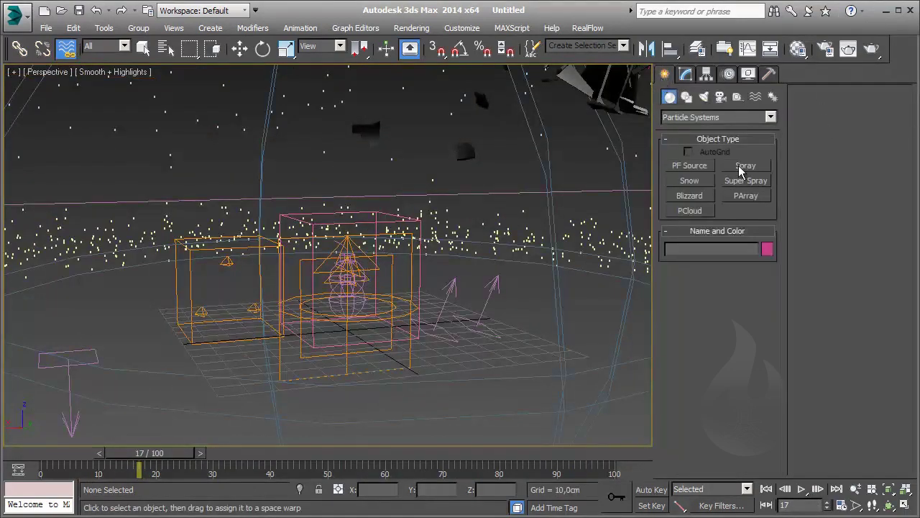
left_click(747, 181)
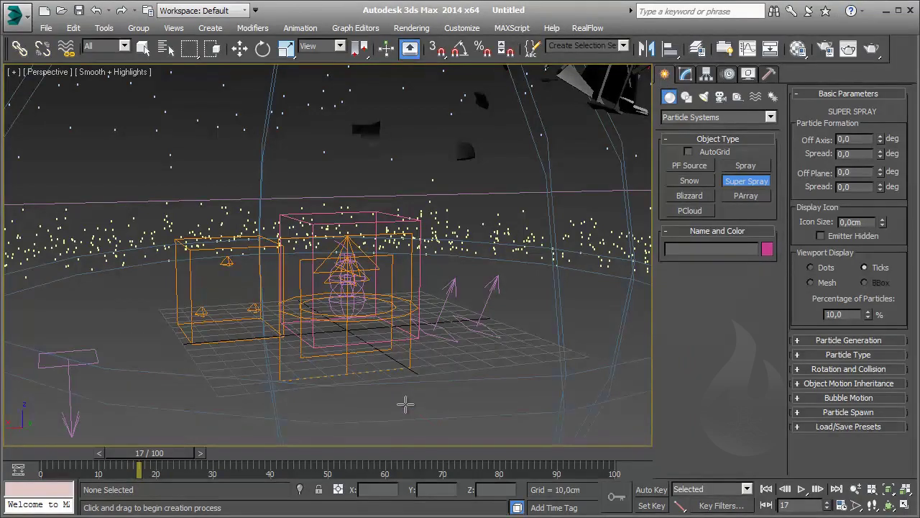
left_click_drag(405, 404, 432, 420)
key("w")
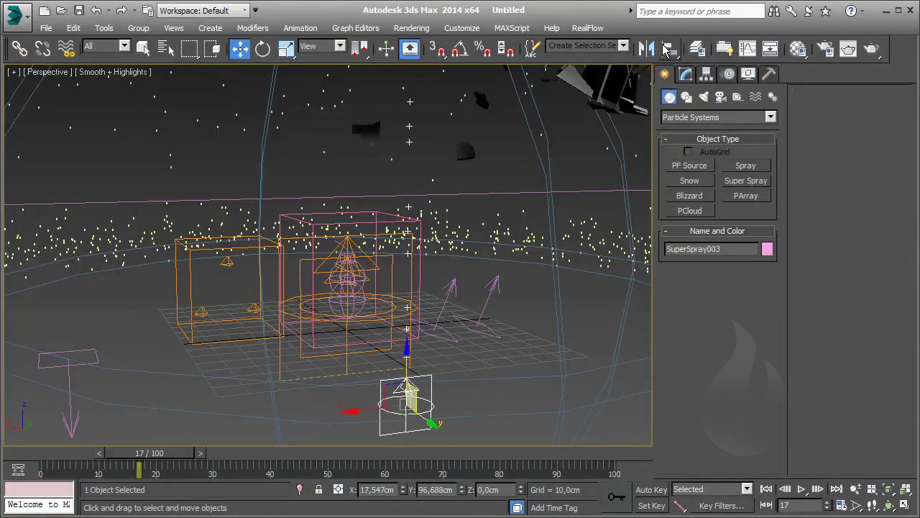
left_click(667, 49)
left_click(363, 231)
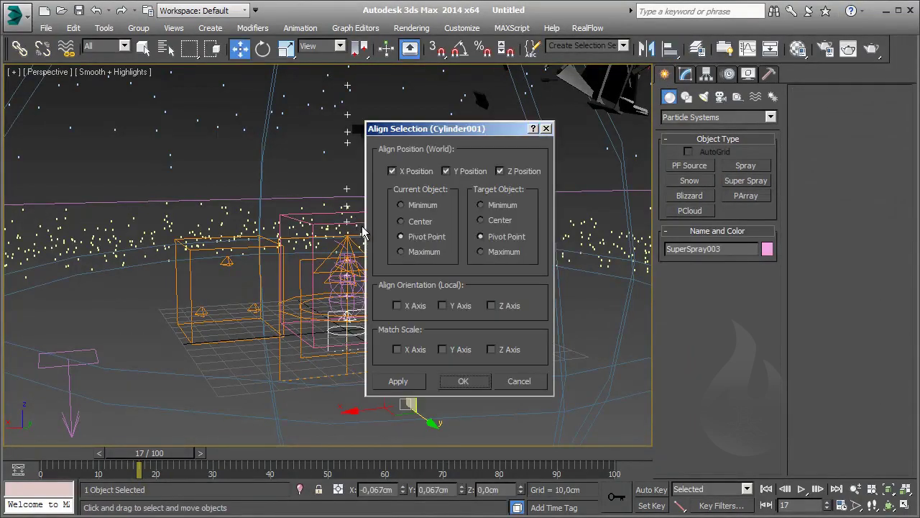
left_click(473, 387)
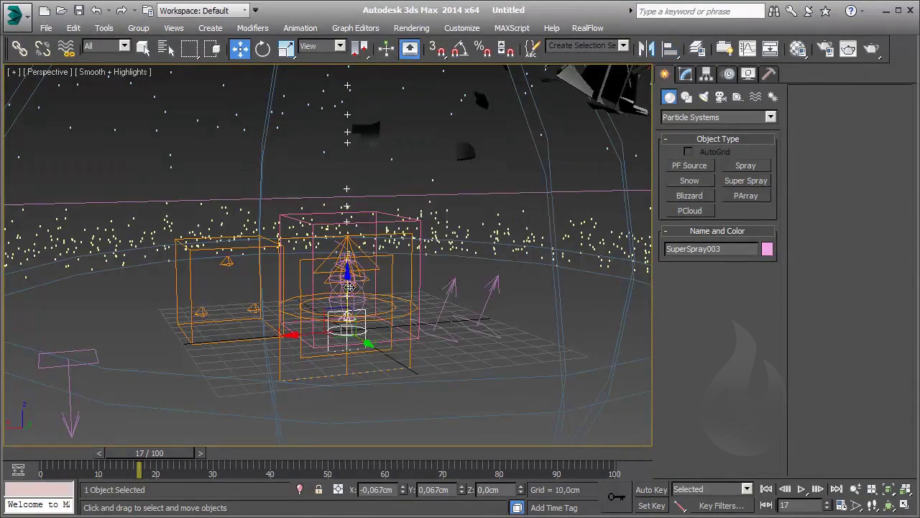
- Raise the emitter in Z, mirror it on Z, then lower it back down
left_click_drag(351, 287, 434, 131)
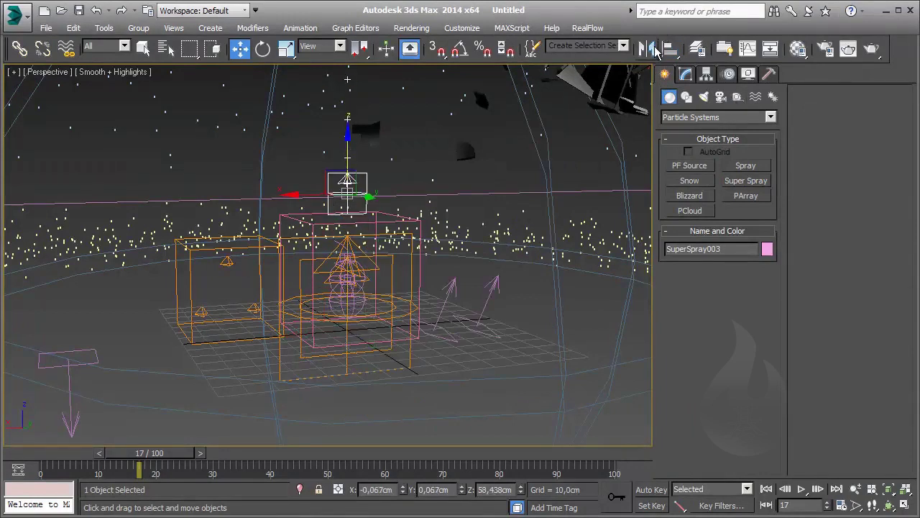
left_click(668, 48)
left_click(647, 49)
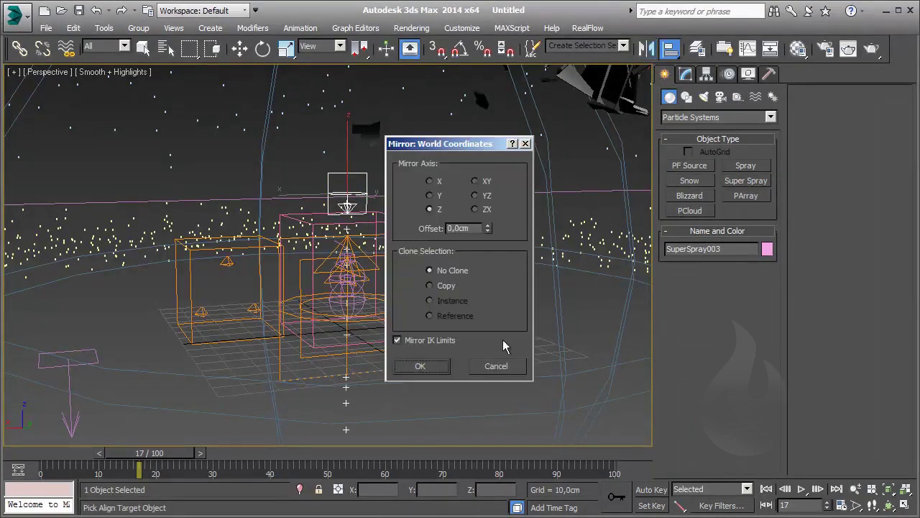
left_click(420, 366)
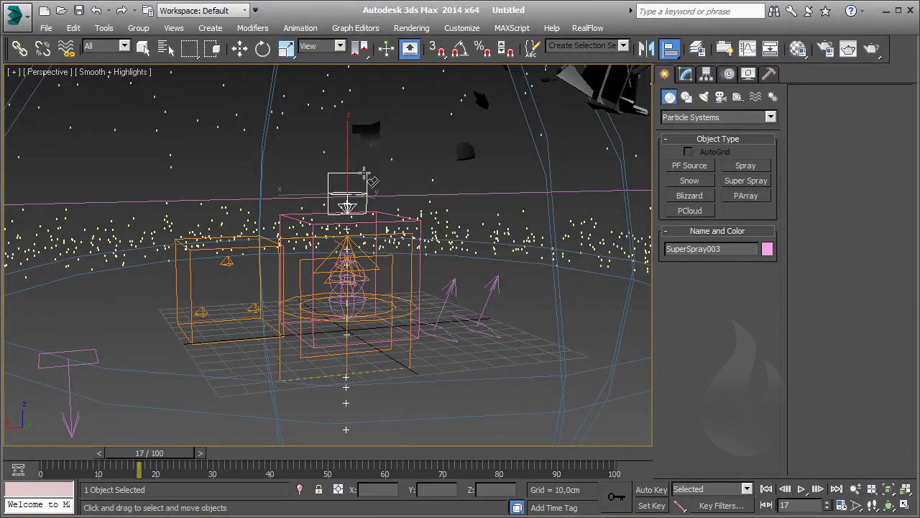
key("w")
mouse_move(349, 148)
left_mouse_down()
mouse_move(363, 275)
mouse_move(366, 267)
left_mouse_up()
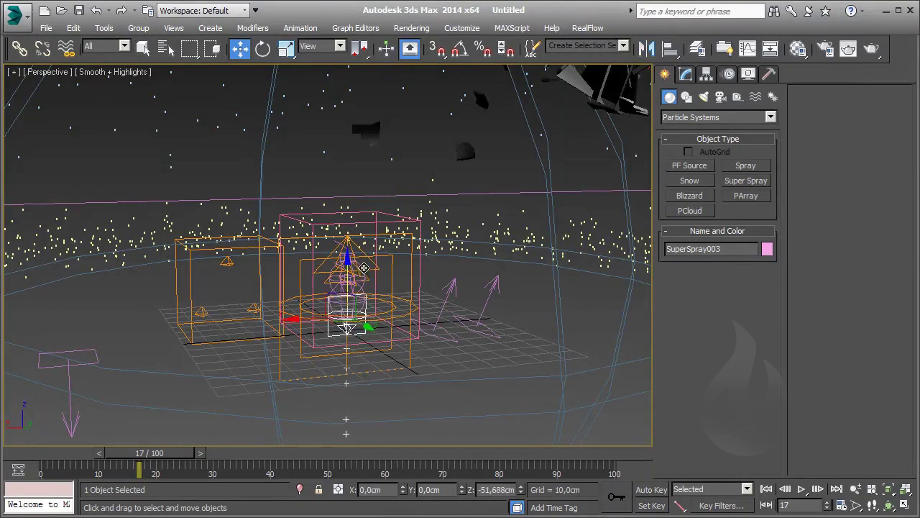
left_click(367, 267)
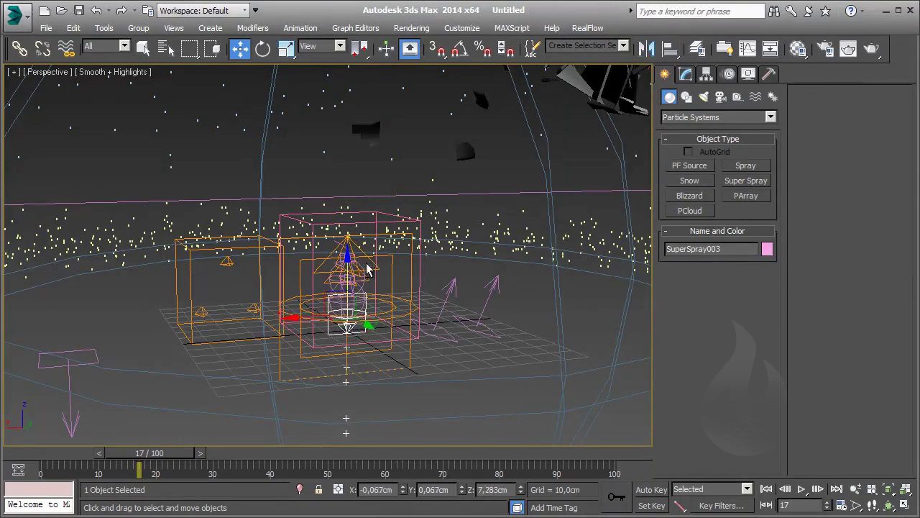
middle_click_drag(366, 268, 327, 342, "alt")
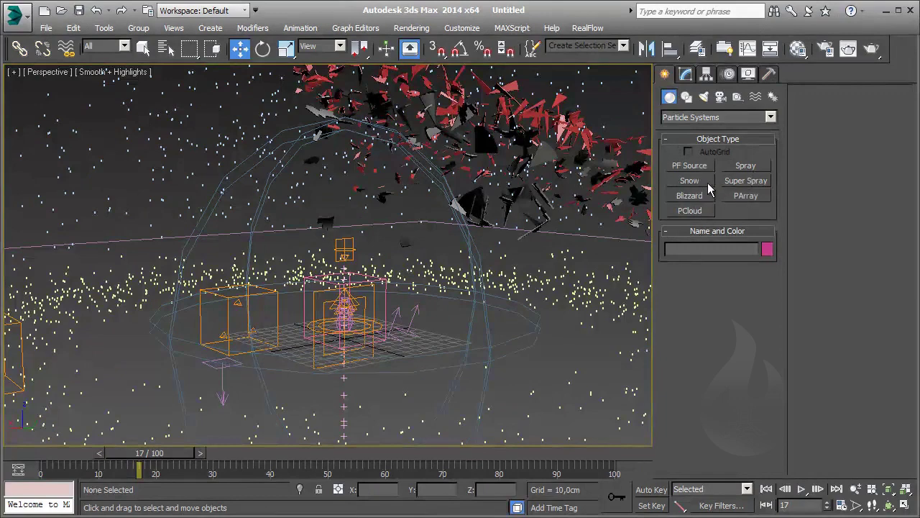
- Create a Wind force, Wind002, and move it toward the scene centre
left_click(754, 96)
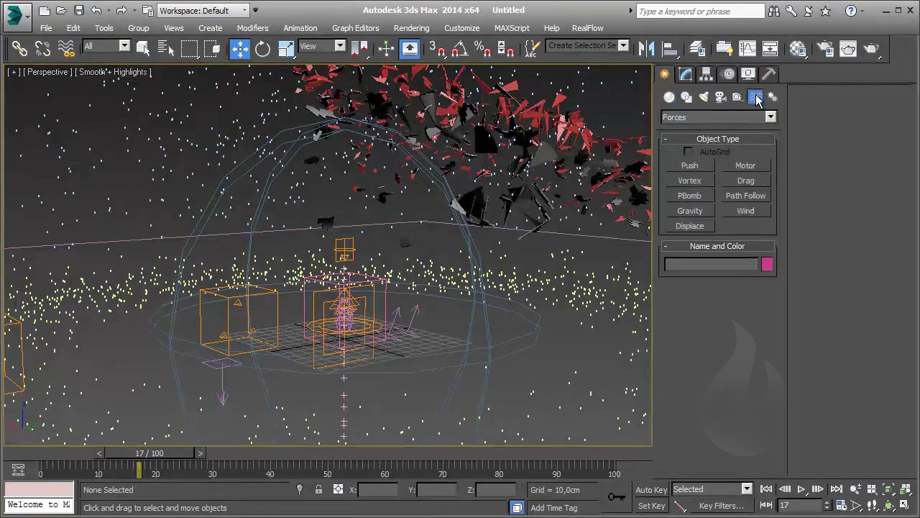
left_click(746, 211)
left_click(314, 383)
right_click(325, 400)
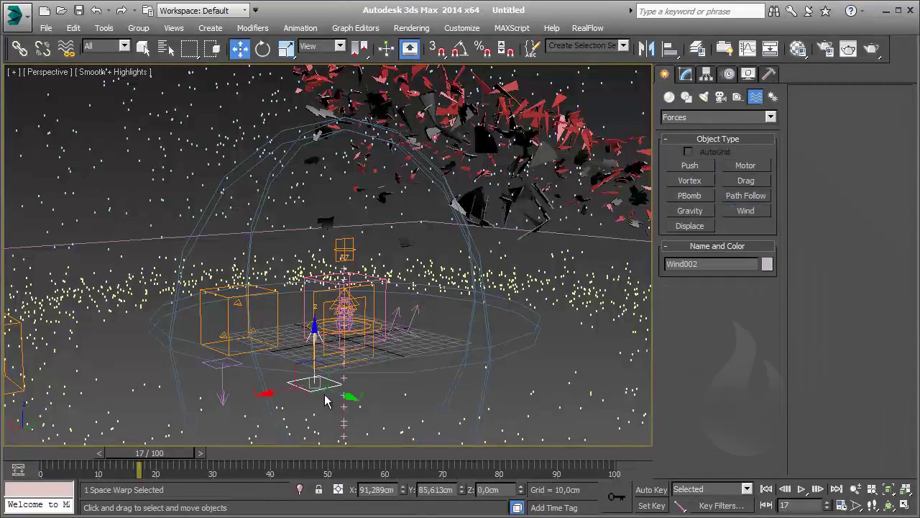
left_click_drag(283, 389, 336, 365)
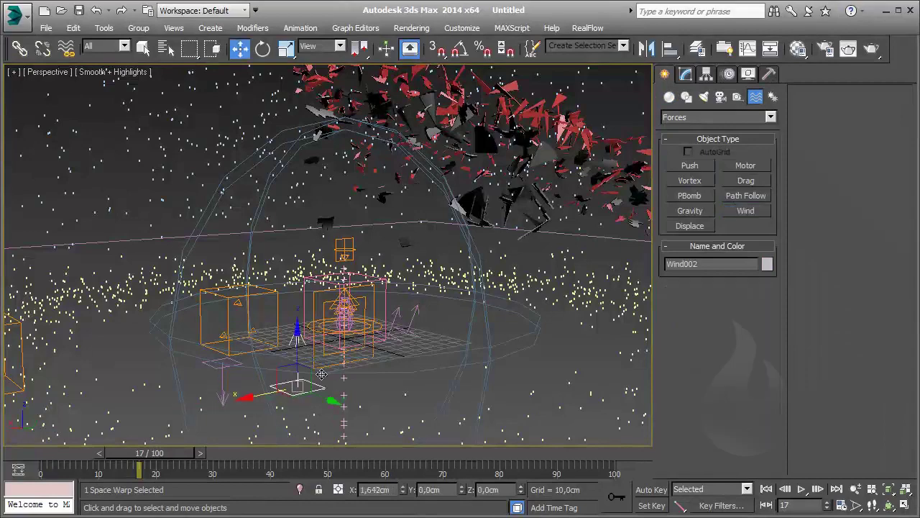
scroll(338, 304, "up", 5)
scroll(422, 282, "down", 5)
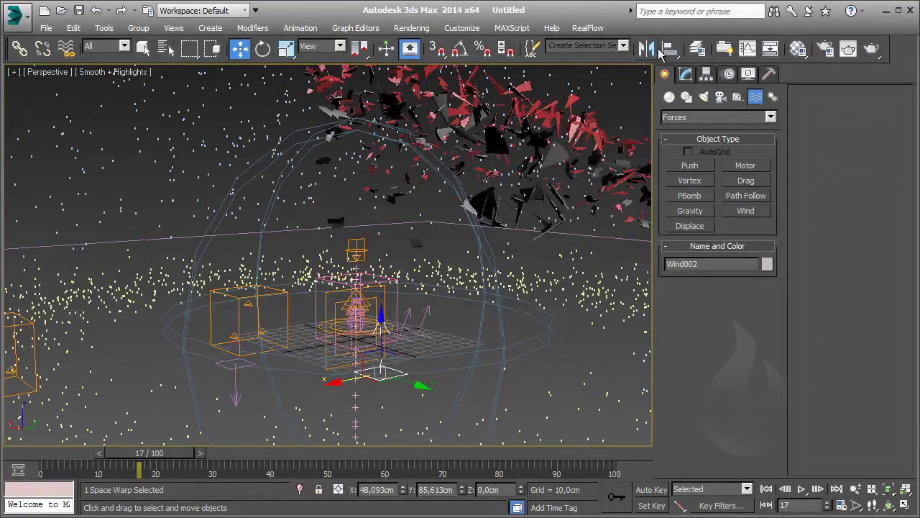
- Align Wind002 to SuperSpray003's pivot, then also select the emitter and downward gravity
left_click(661, 51)
left_click(366, 237)
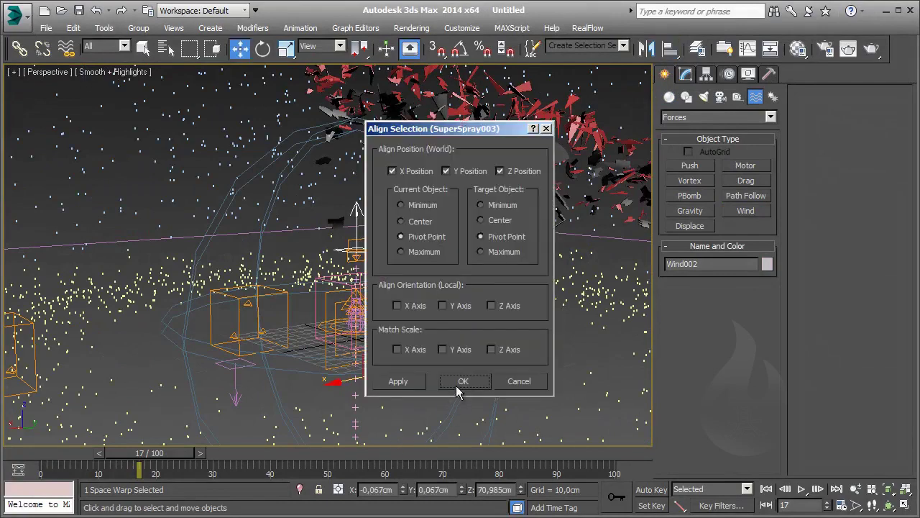
left_click(460, 384)
left_click(362, 237, "ctrl")
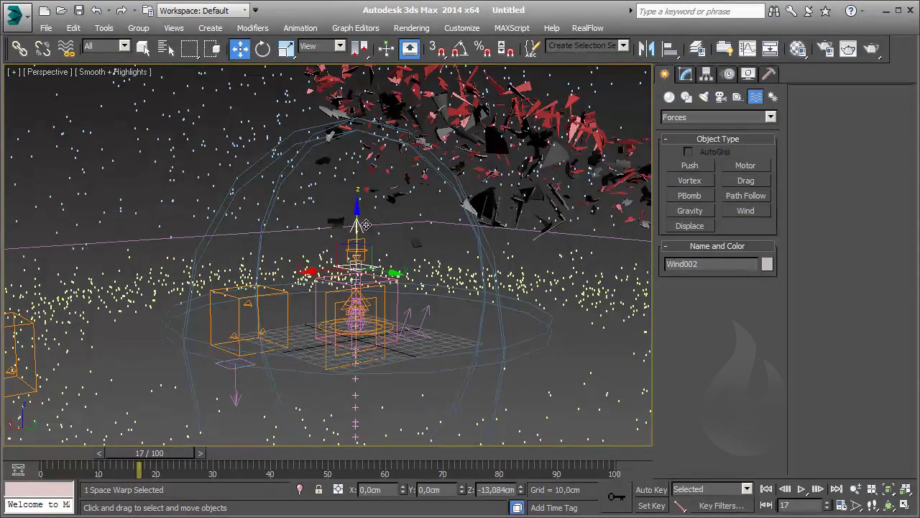
left_click(243, 392, "ctrl")
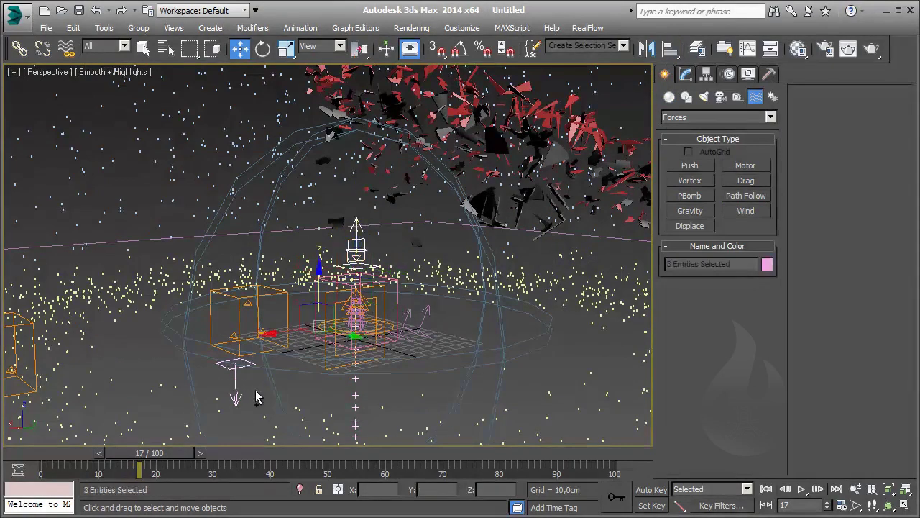
middle_click_drag(254, 396, 392, 327, "alt")
- Isolate the selected emitter, wind and gravity in the viewport
right_click(391, 327)
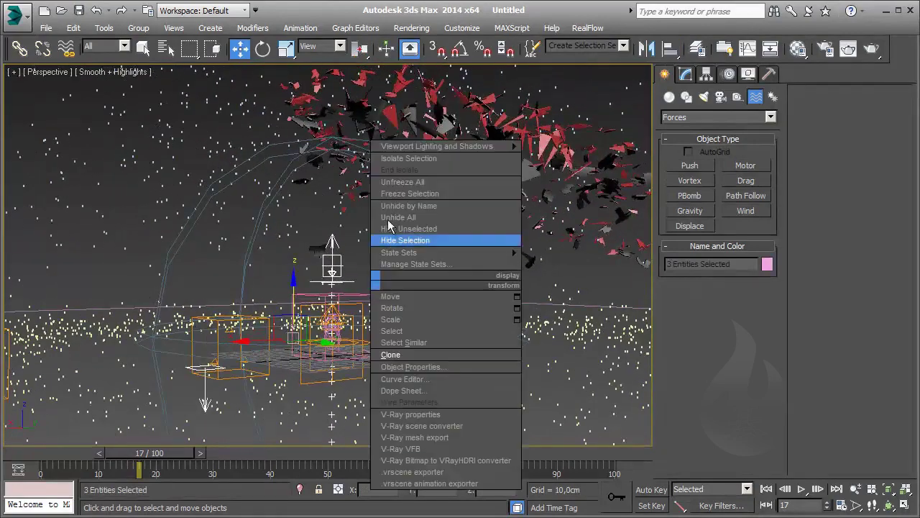
left_click(405, 160)
middle_click_drag(396, 270, 427, 274, "alt")
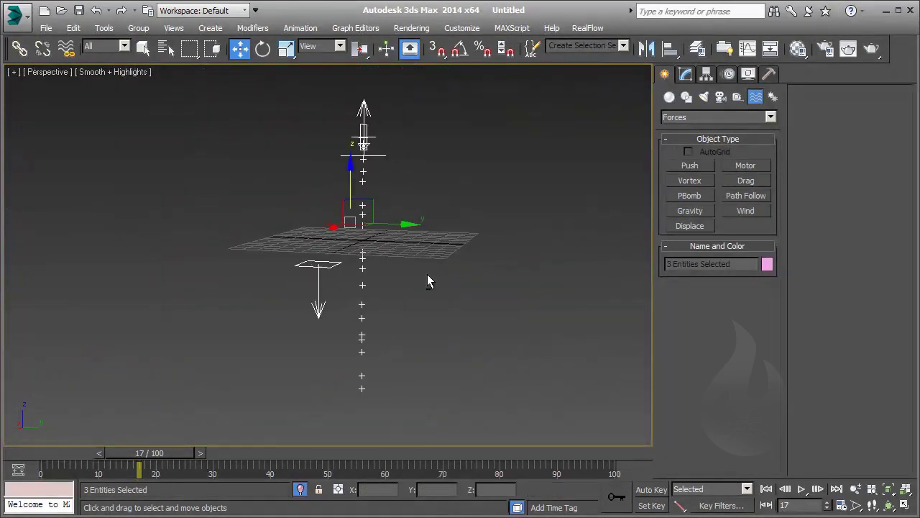
left_click(329, 215)
mouse_move(329, 215)
middle_mouse_down("alt")
mouse_move(355, 215)
mouse_move(332, 240)
middle_mouse_up("alt")
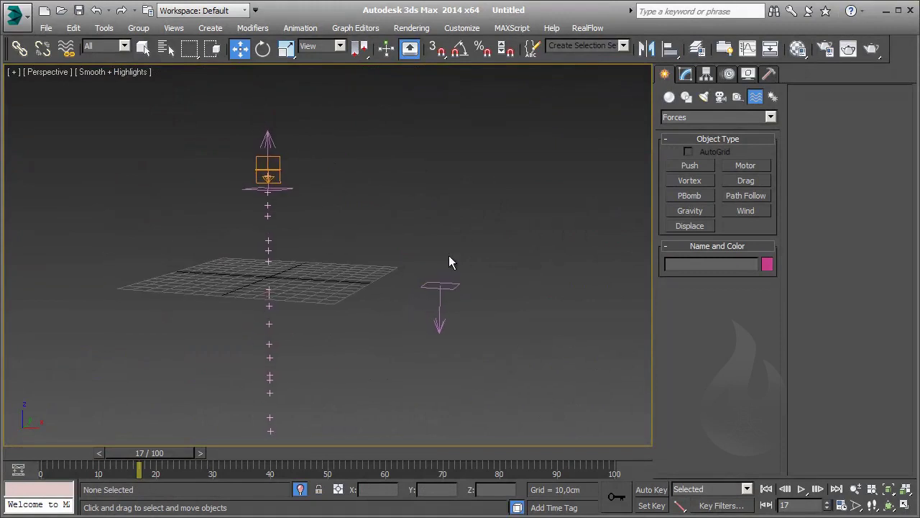
- Bind SuperSpray003 to the Gravity space warp and scrub to check the particles
left_click(281, 170)
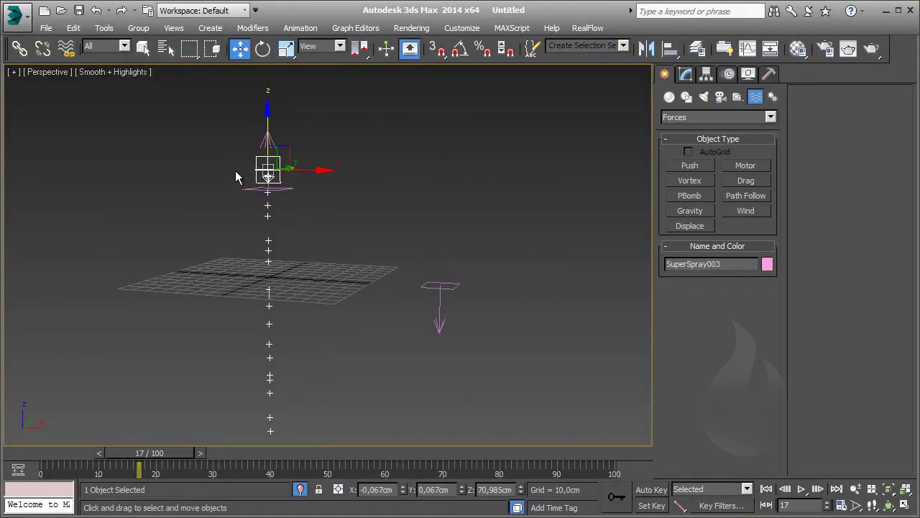
left_click(75, 56)
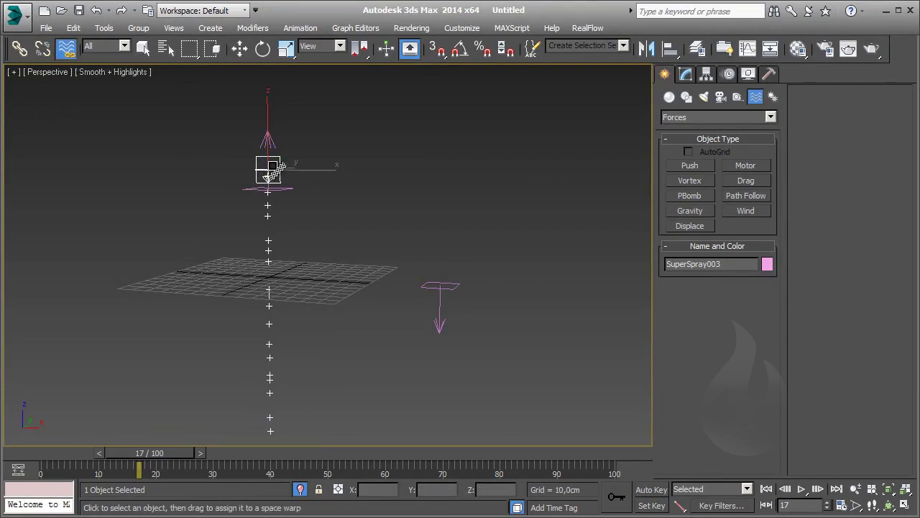
left_click_drag(416, 194, 440, 291)
left_click(274, 159)
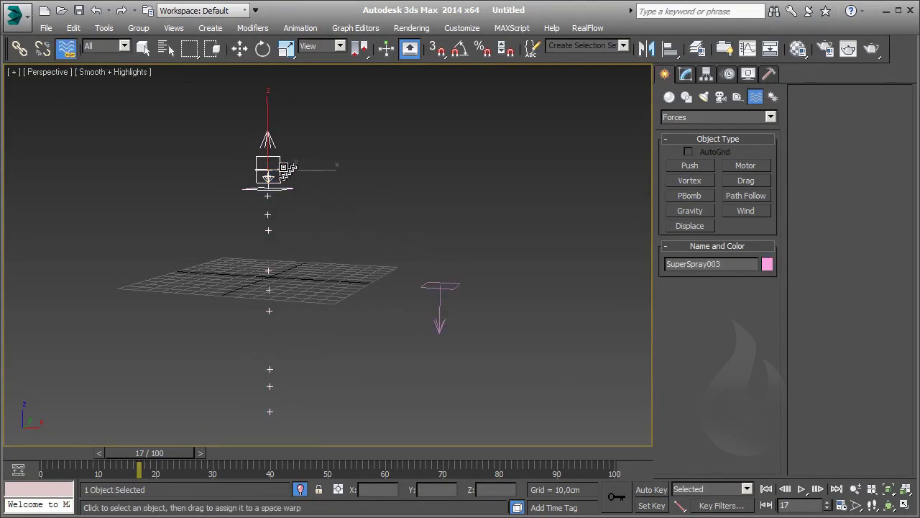
mouse_move(166, 460)
left_mouse_down()
mouse_move(88, 455)
mouse_move(175, 455)
mouse_move(122, 457)
mouse_move(159, 457)
left_mouse_up()
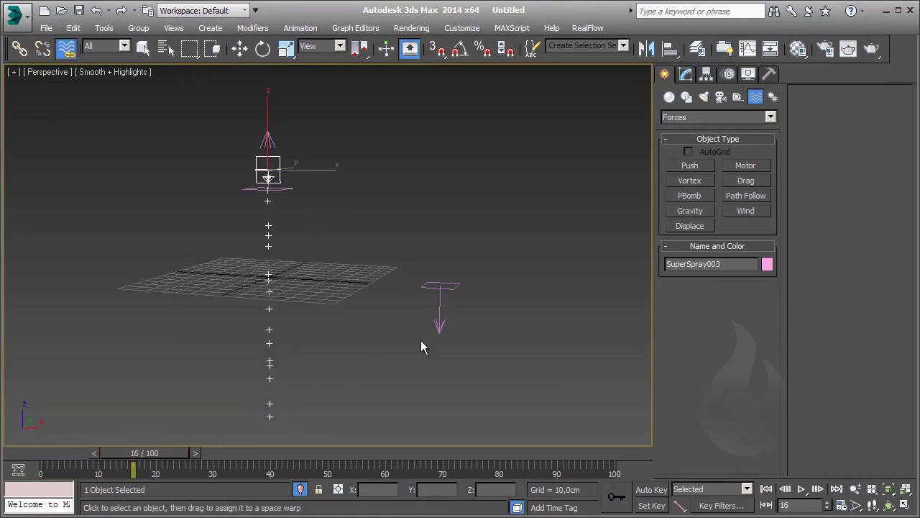
- Move Wind002 along Z relative to the emitter
left_click(283, 190)
key("w")
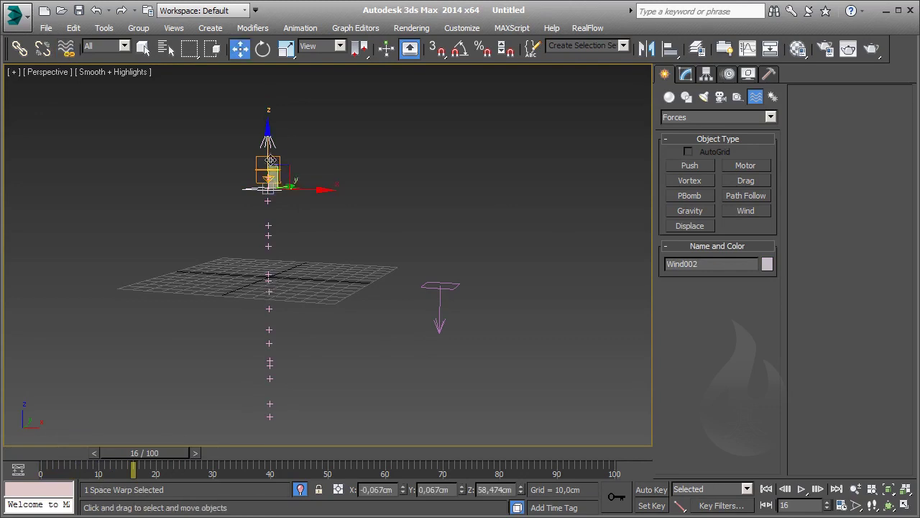
left_click_drag(284, 183, 280, 199)
- Tilt Wind002 slightly and scrub the animation to watch the particles
left_click(686, 75)
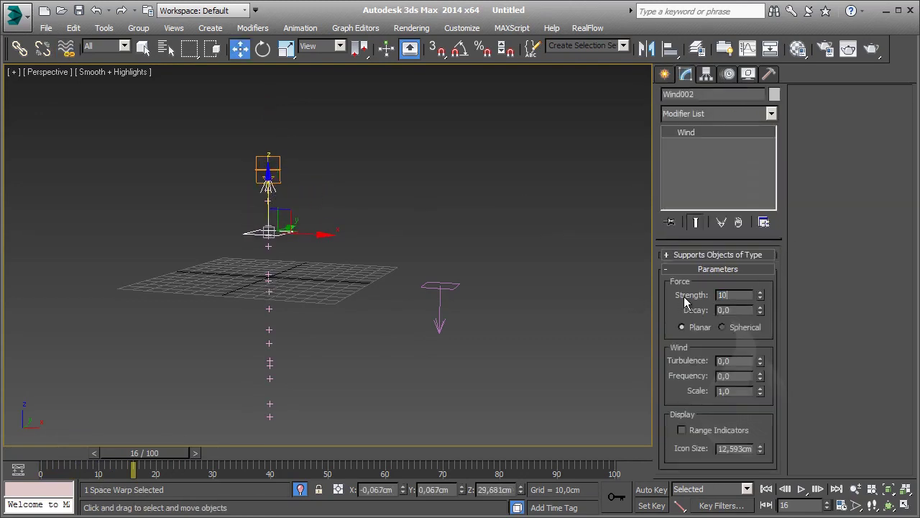
middle_click_drag(423, 254, 338, 287)
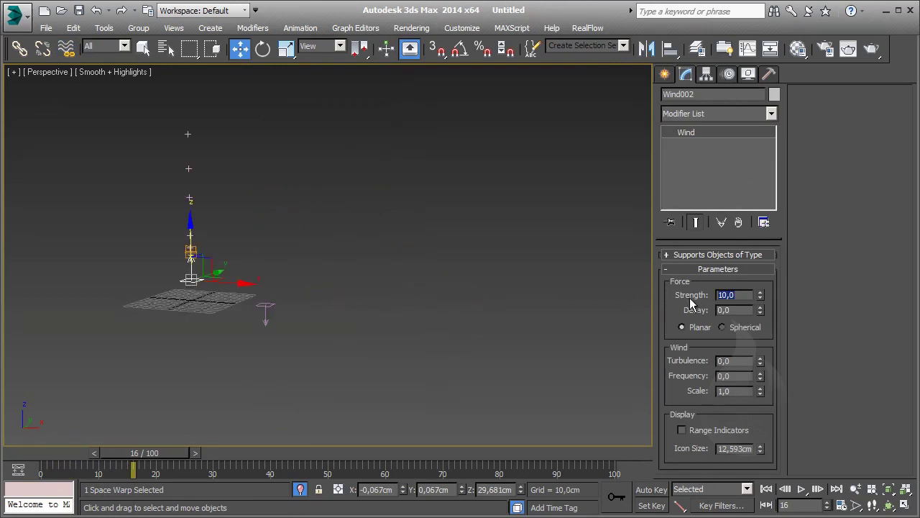
middle_click_drag(415, 247, 257, 372)
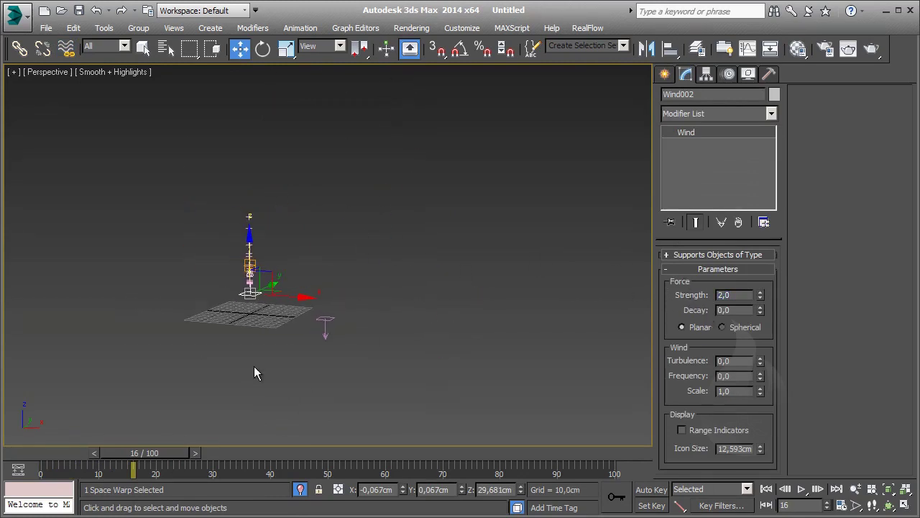
scroll(245, 321, "up", 3)
middle_click_drag(264, 324, 266, 338, "alt")
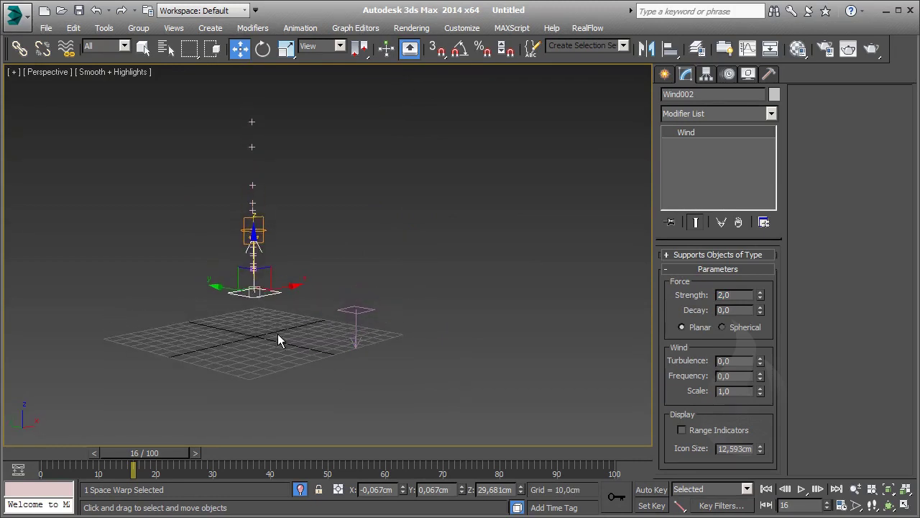
key("e")
left_click_drag(287, 280, 286, 274)
mouse_move(169, 453)
left_mouse_down()
mouse_move(134, 455)
mouse_move(208, 460)
left_mouse_up()
- Rotate Wind002 a little further about its X axis
key("e")
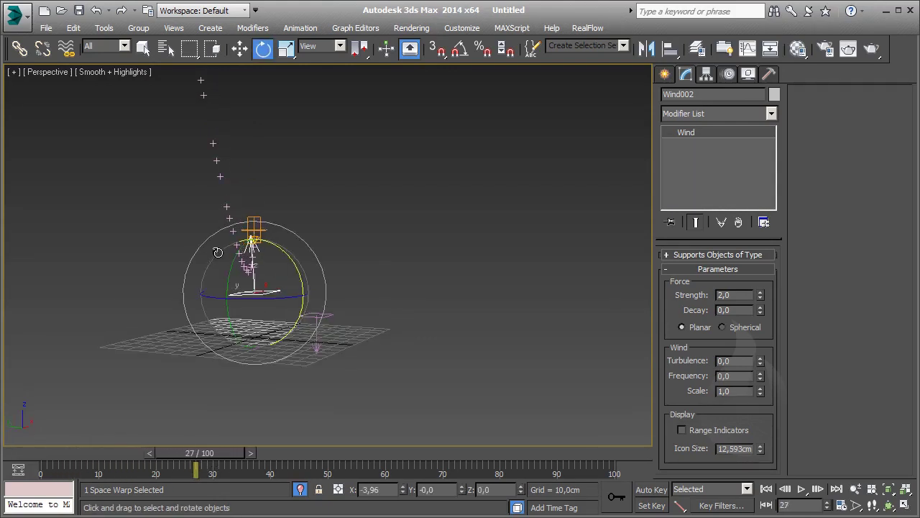
scroll(295, 256, "up", 2)
scroll(271, 223, "up", 2)
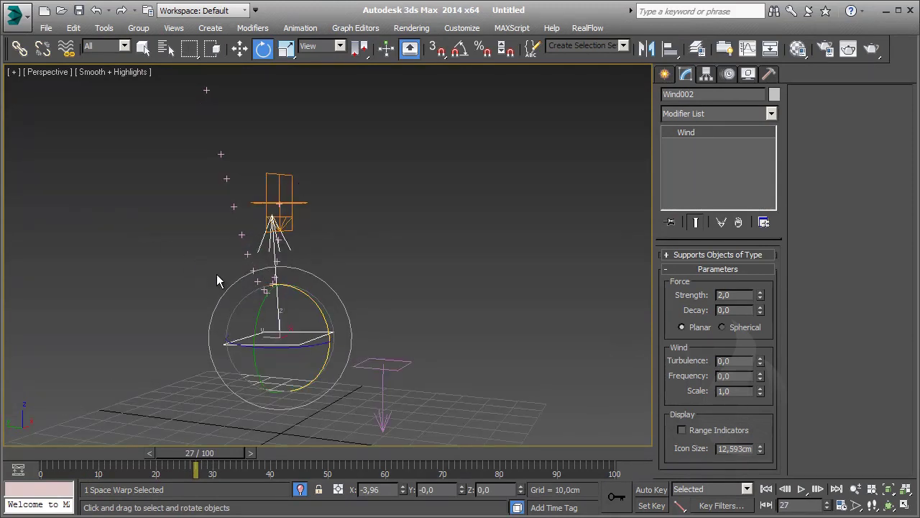
left_click_drag(316, 296, 314, 308)
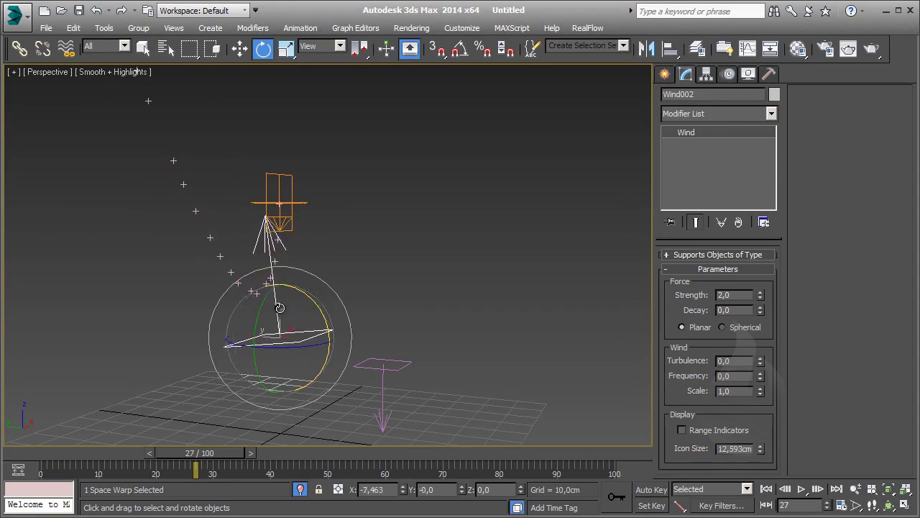
left_click(366, 307)
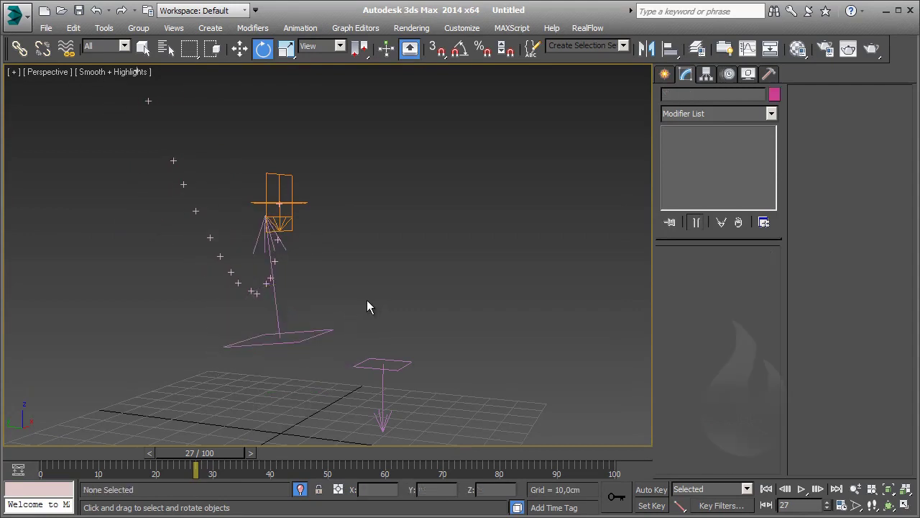
- Rotate SuperSpray003 about 70° on X so its particles head upward
left_click(279, 362)
left_click(321, 338)
left_click(279, 198)
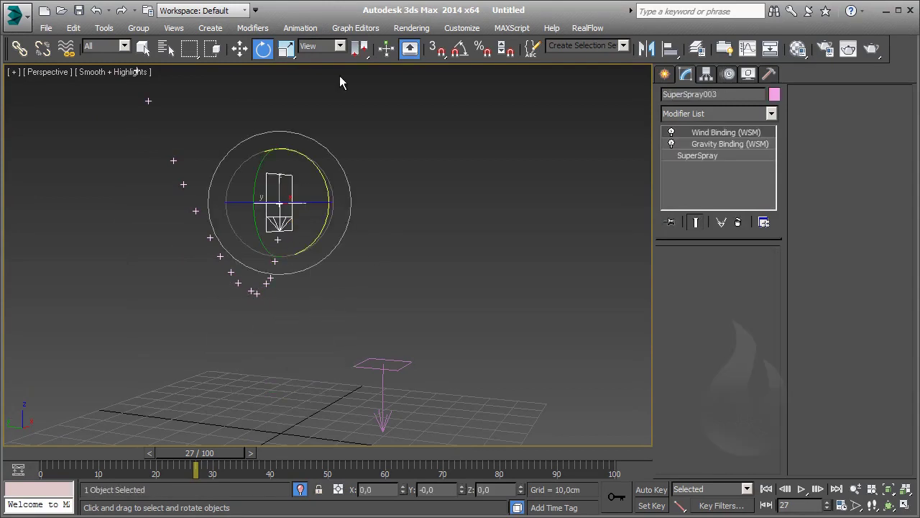
left_click_drag(317, 168, 323, 333)
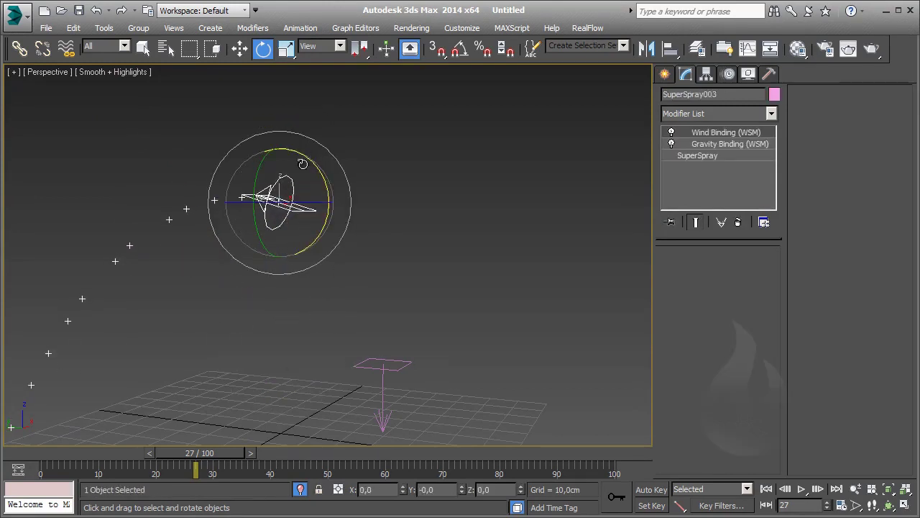
left_click_drag(302, 164, 339, 267)
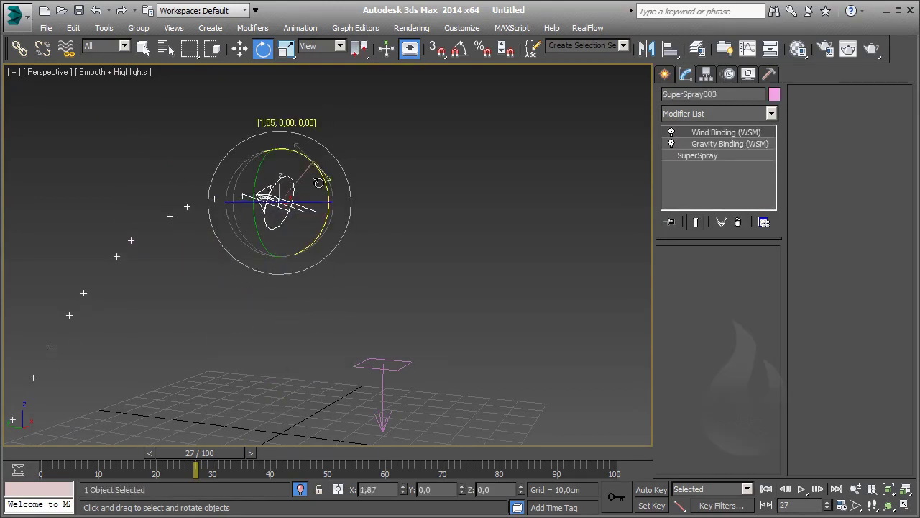
- Cancel the emitter rotation and mirror SuperSpray003 on Z without cloning
right_click(339, 268)
key("ctrl+z")
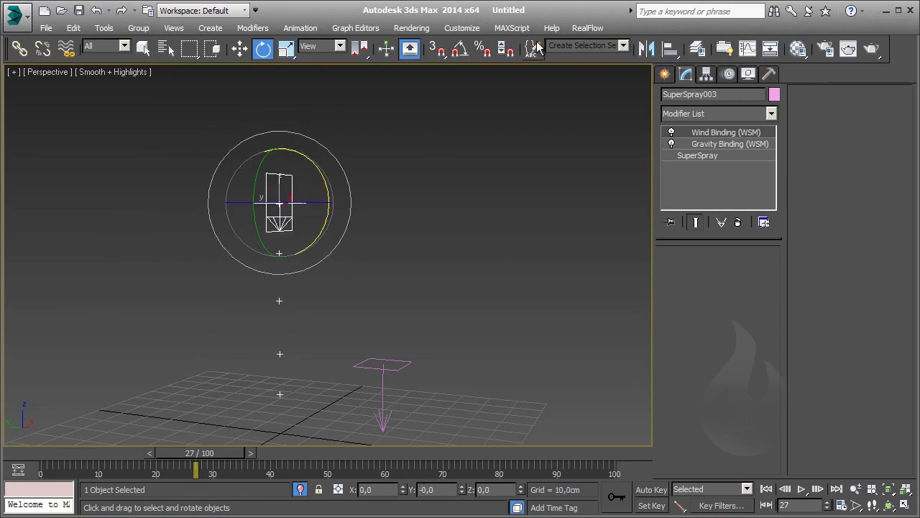
left_click(647, 48)
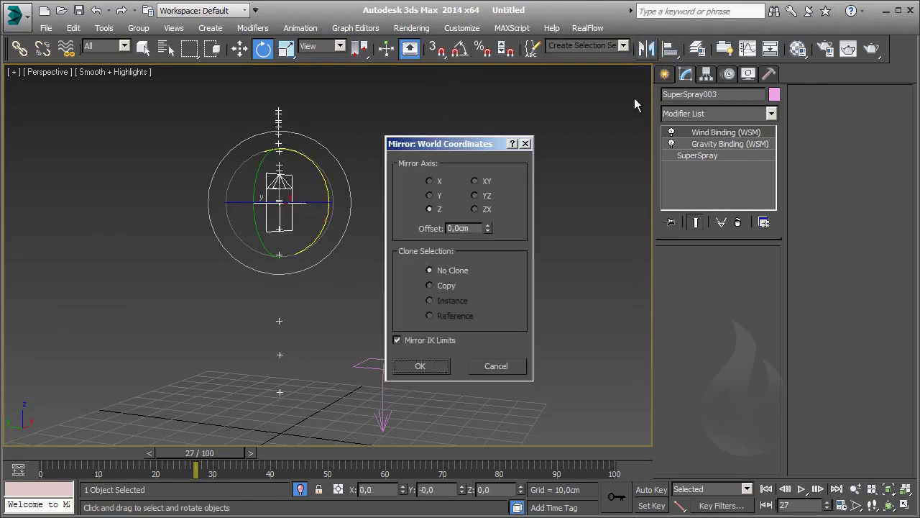
left_click(421, 367)
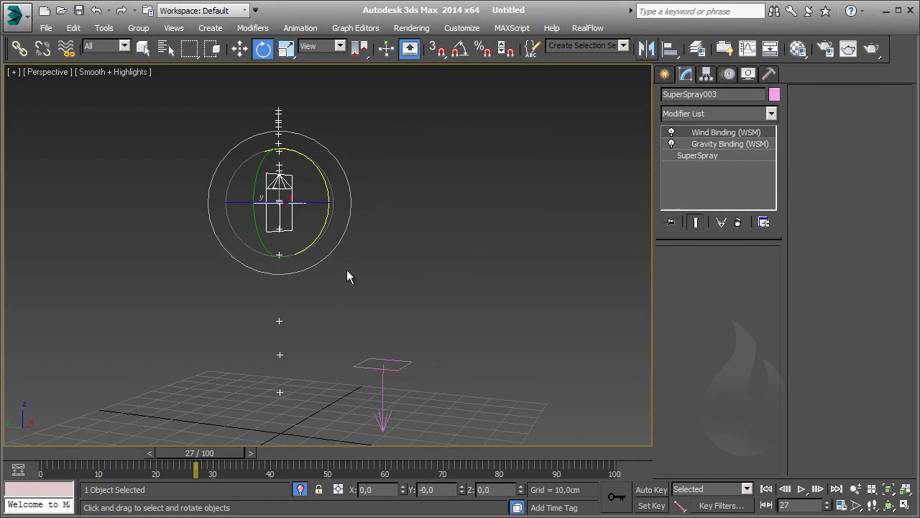
mouse_move(349, 274)
middle_mouse_down("alt")
mouse_move(291, 286)
mouse_move(297, 307)
mouse_move(274, 279)
middle_mouse_up("alt")
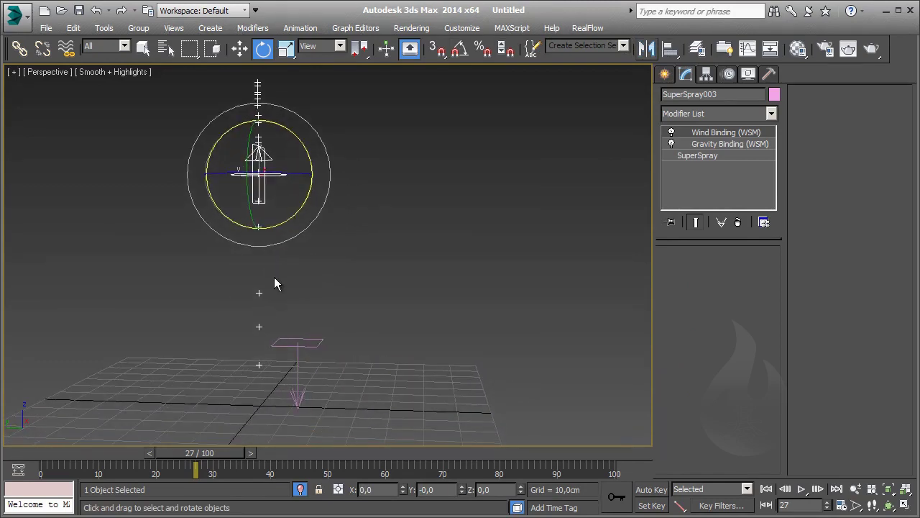
left_click_drag(304, 153, 306, 174)
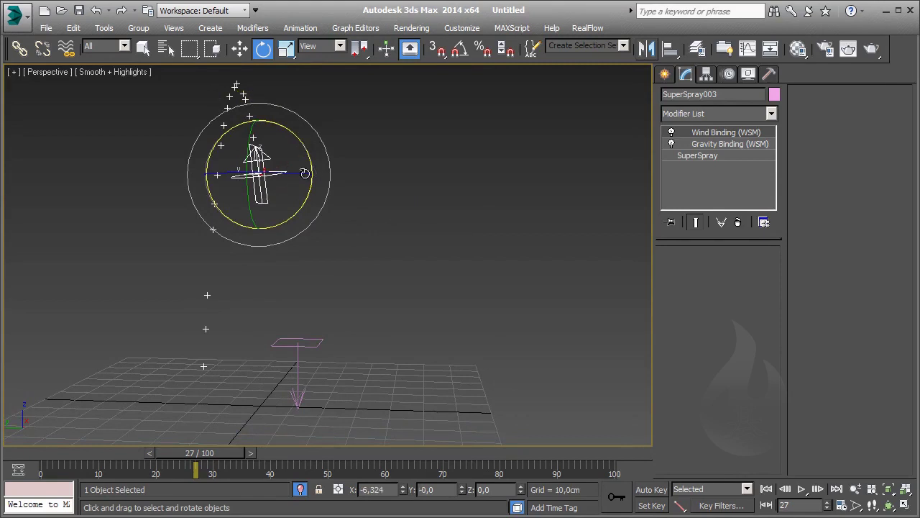
- Lower SuperSpray003 to about 9,595 cm near the grid, then select Gravity001
key("w")
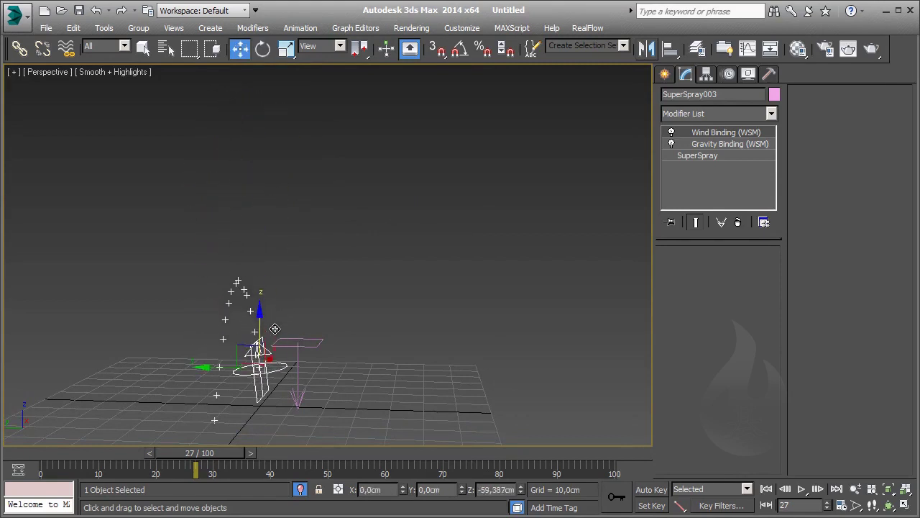
left_click_drag(260, 135, 260, 327)
mouse_move(382, 343)
middle_mouse_down()
mouse_move(333, 348)
mouse_move(357, 332)
middle_mouse_up()
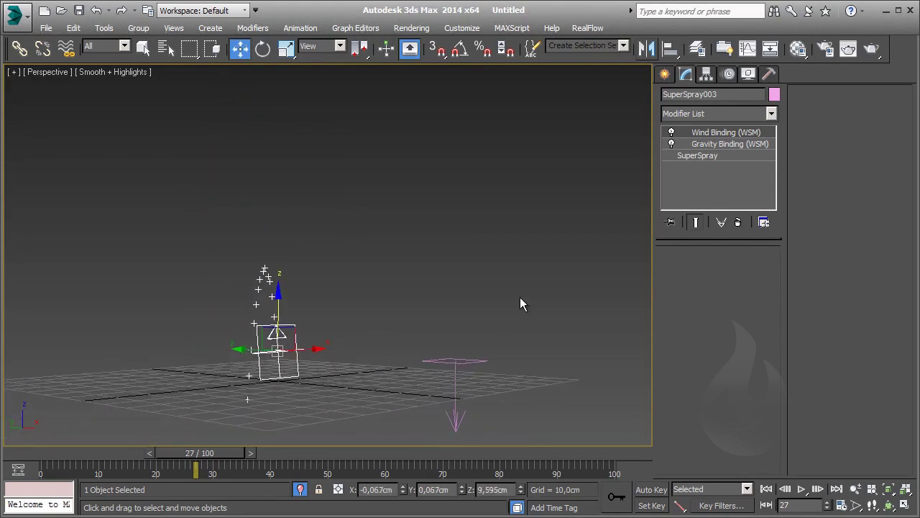
left_click(693, 155)
left_click(461, 363)
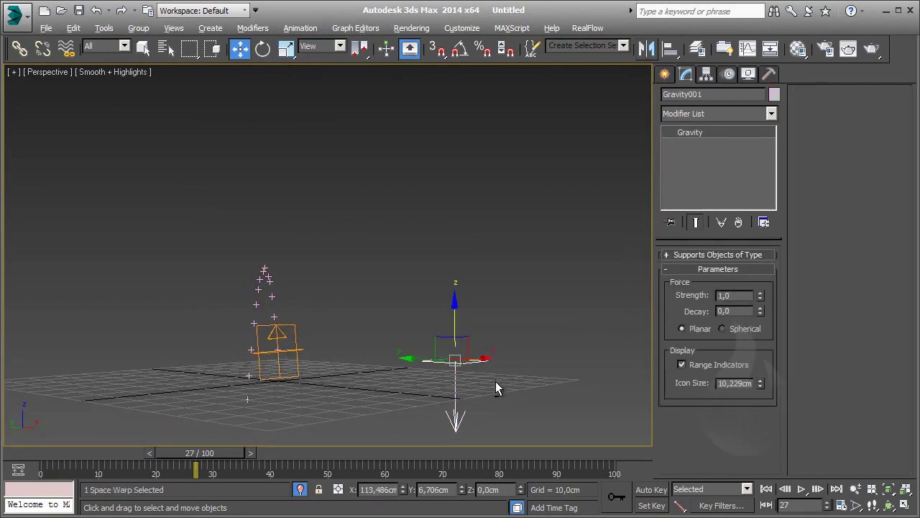
- Clone Gravity001 as a copy named Gravity002
middle_click_drag(496, 381, 489, 353, "alt")
left_click_drag(489, 354, 464, 367, "shift")
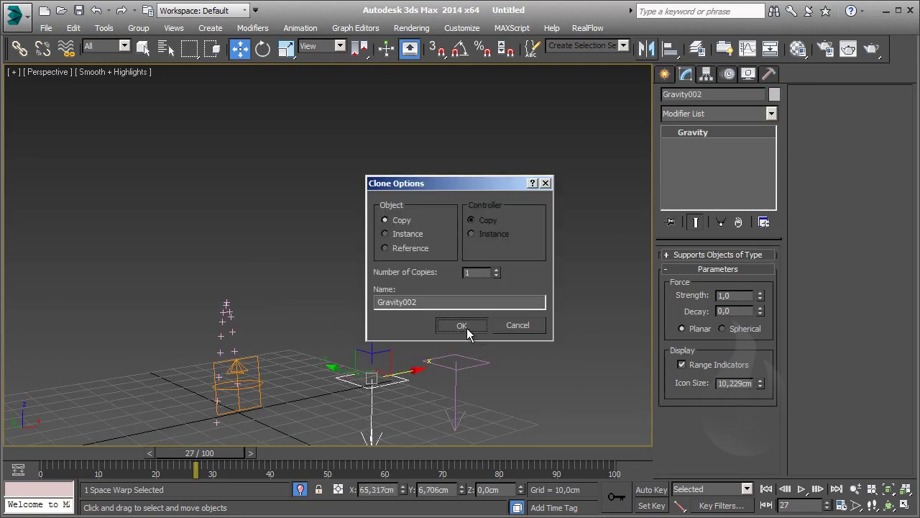
left_click(468, 333)
left_click(370, 336)
- Remove the emitter's Wind and Gravity bindings and bind it to Gravity002 instead
left_click(371, 366)
left_click(232, 357)
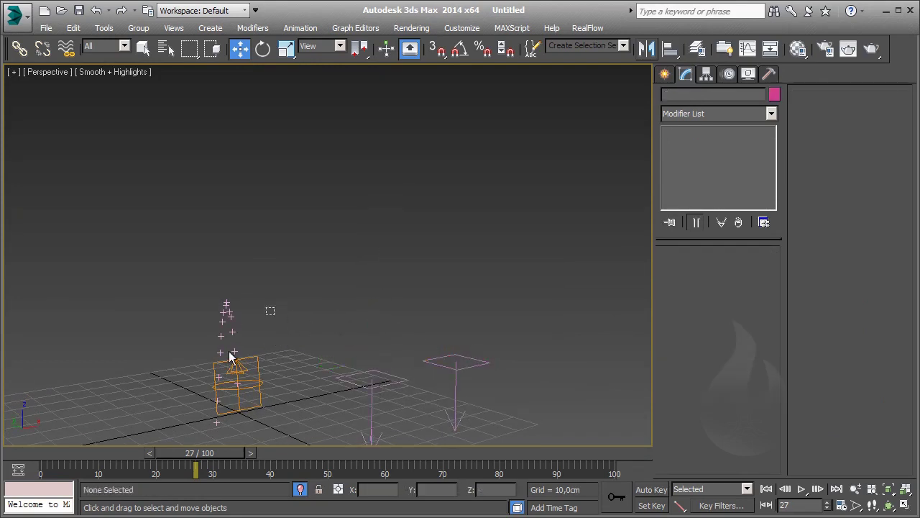
left_click(231, 357)
left_click(738, 223)
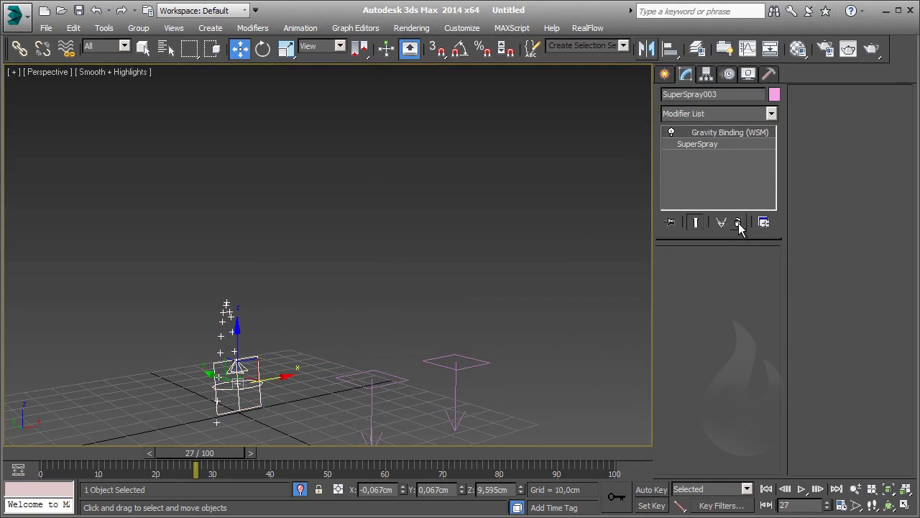
left_click(738, 222)
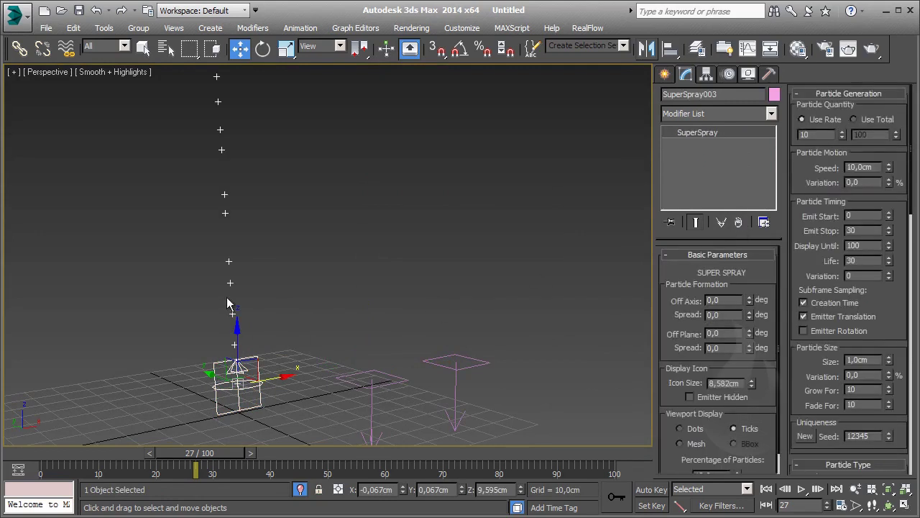
left_click(66, 48)
mouse_move(252, 360)
left_mouse_down()
mouse_move(381, 358)
mouse_move(375, 408)
mouse_move(265, 401)
left_mouse_up()
left_click(385, 377)
- Set Gravity002's Strength to 0,5, trying 0,25 before settling on 0,5
key("w")
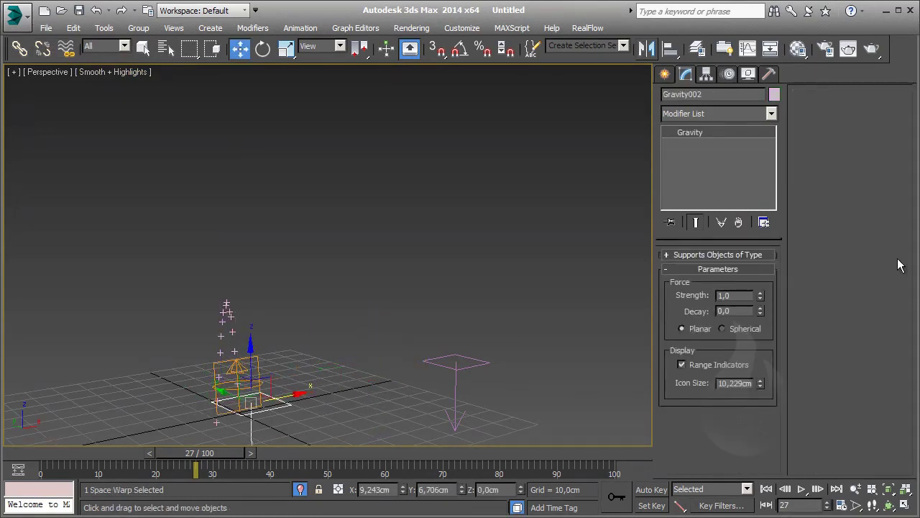
type("0")
type(",5")
key("Return")
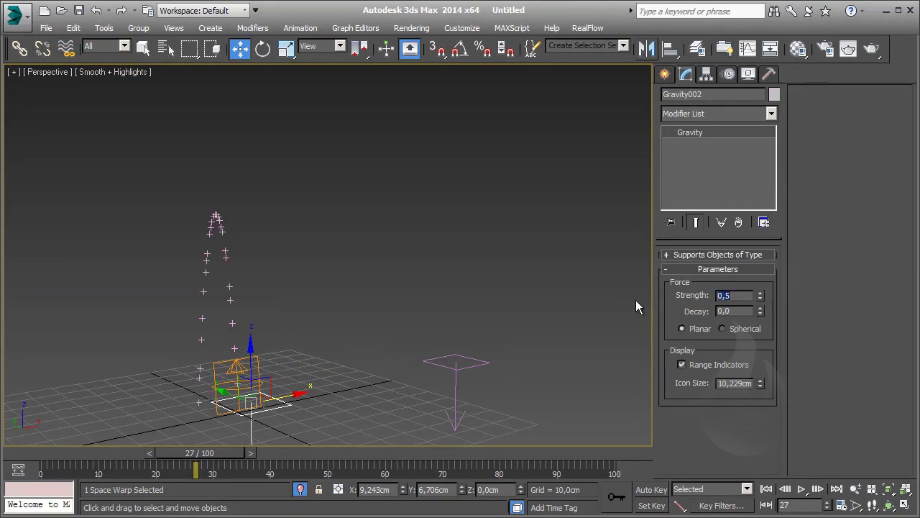
type("0,2")
type("5")
key("Return")
type("0,")
type("5")
key("Return")
left_click(278, 390)
left_click(253, 355)
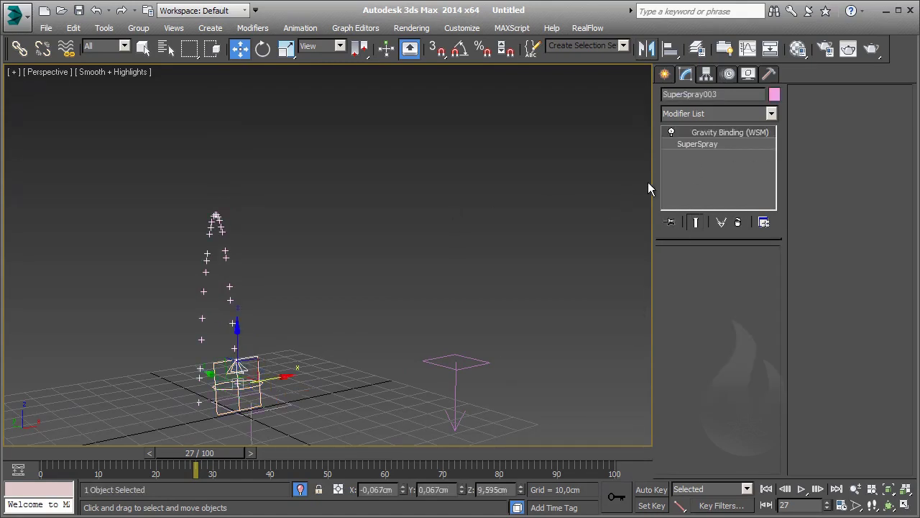
- Set SuperSpray003's particle speed to 2,0 cm
left_click(690, 145)
left_click_drag(880, 167, 838, 178)
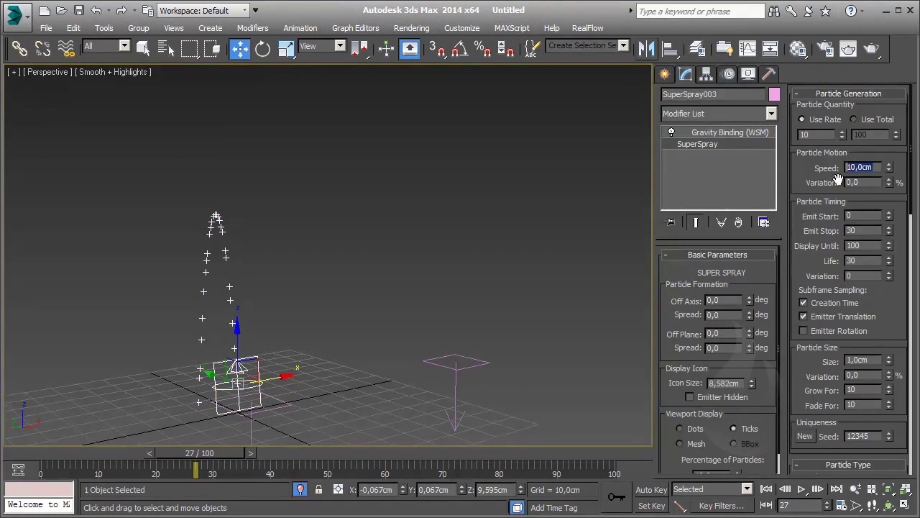
type("2")
key("Return")
key("Return")
- Lower Gravity002's strength to 0,25
left_click(286, 407)
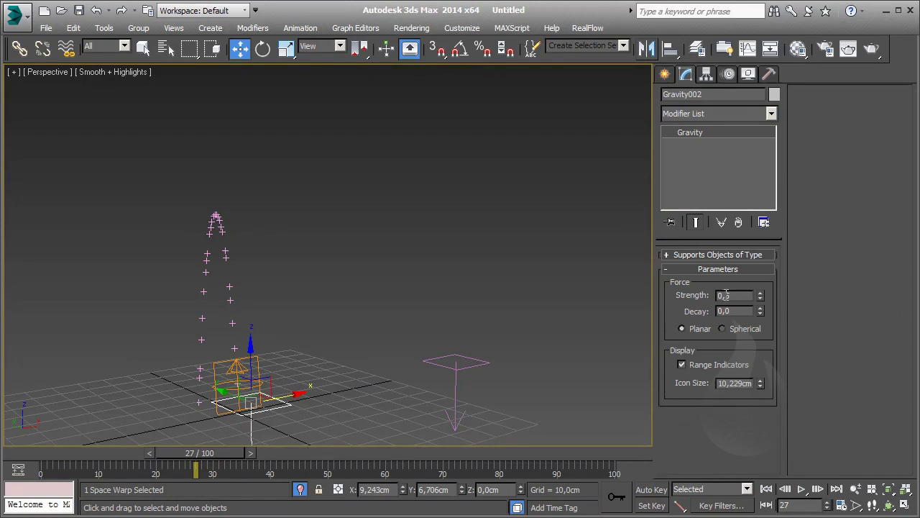
key("BackSpace")
type("25")
key("Return")
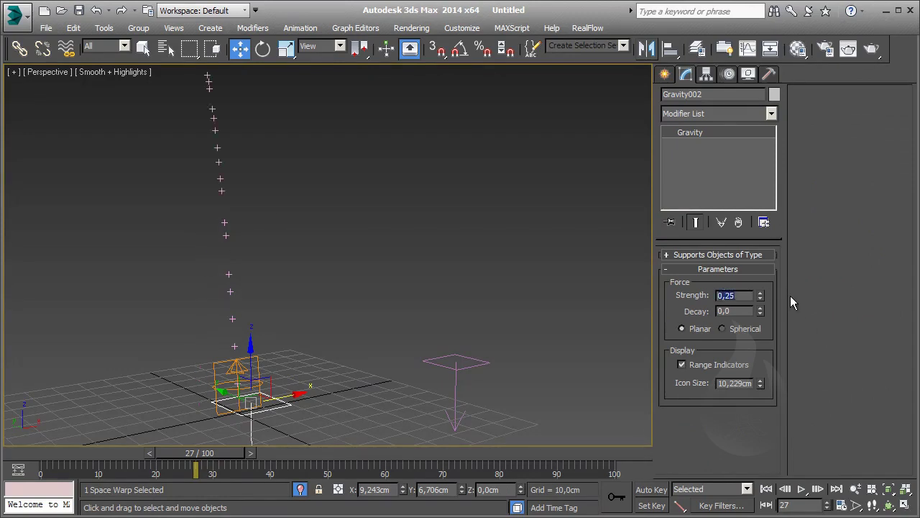
mouse_move(216, 414)
middle_mouse_down("alt")
mouse_move(97, 409)
mouse_move(101, 427)
middle_mouse_up("alt")
middle_click_drag(266, 381, 268, 377, "alt")
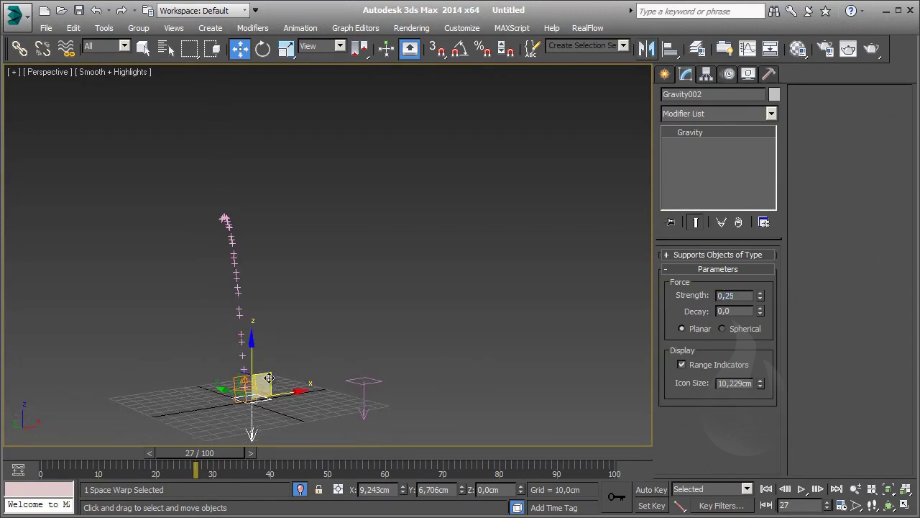
- Give the emitter Spread 4,0 and 100% viewport display, then show the particle system types
left_click(251, 361)
left_click(246, 370)
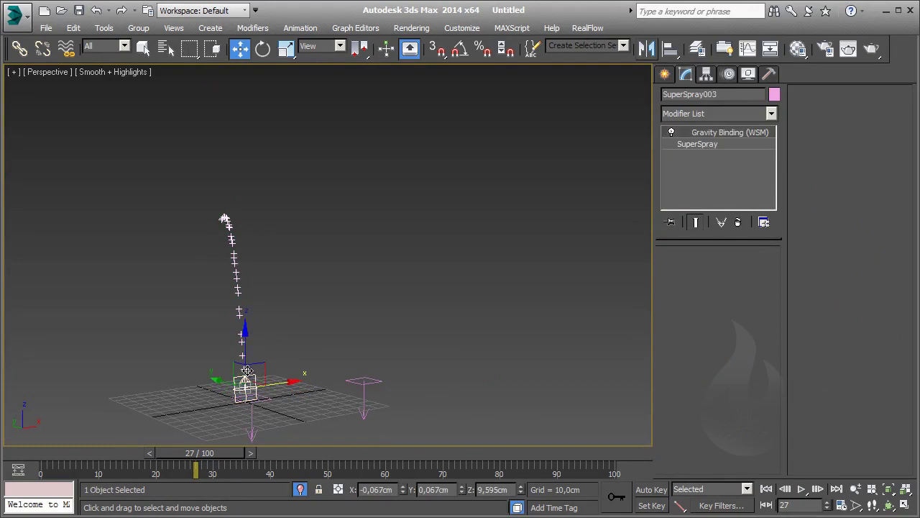
left_click(716, 144)
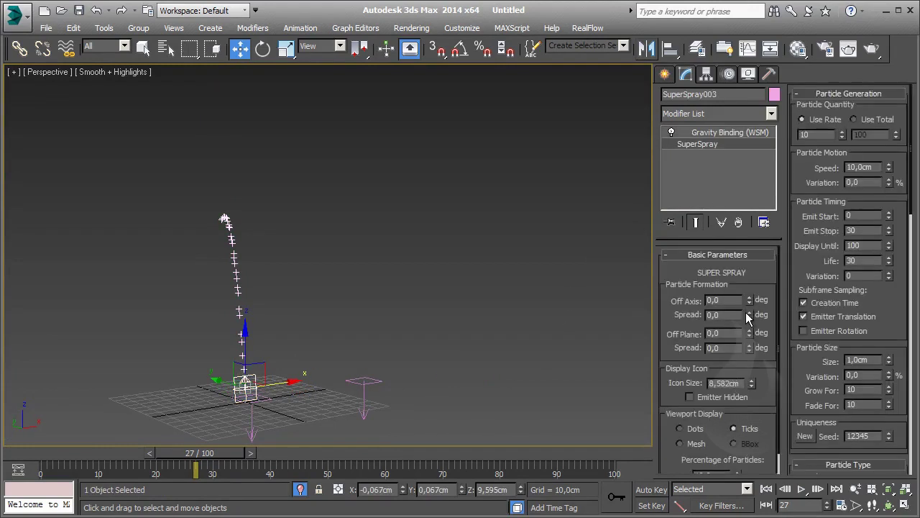
left_click_drag(748, 317, 749, 309)
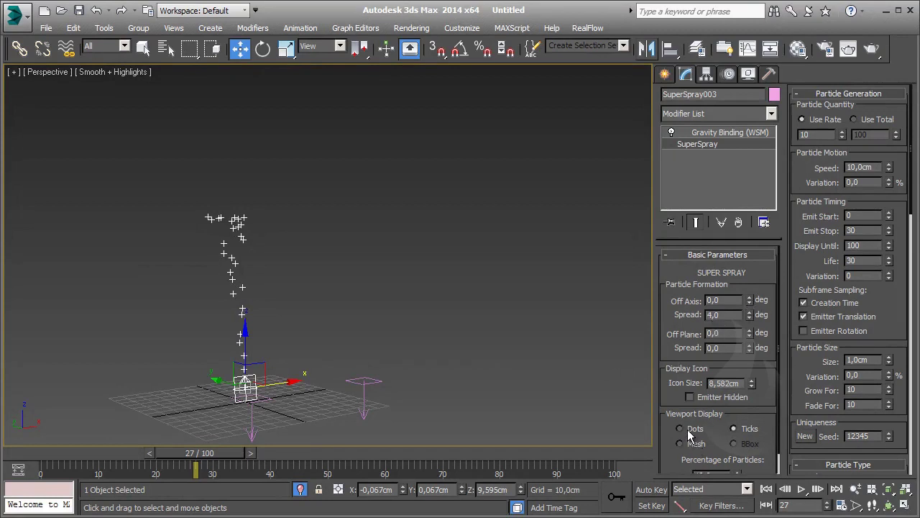
scroll(705, 446, "down", 2)
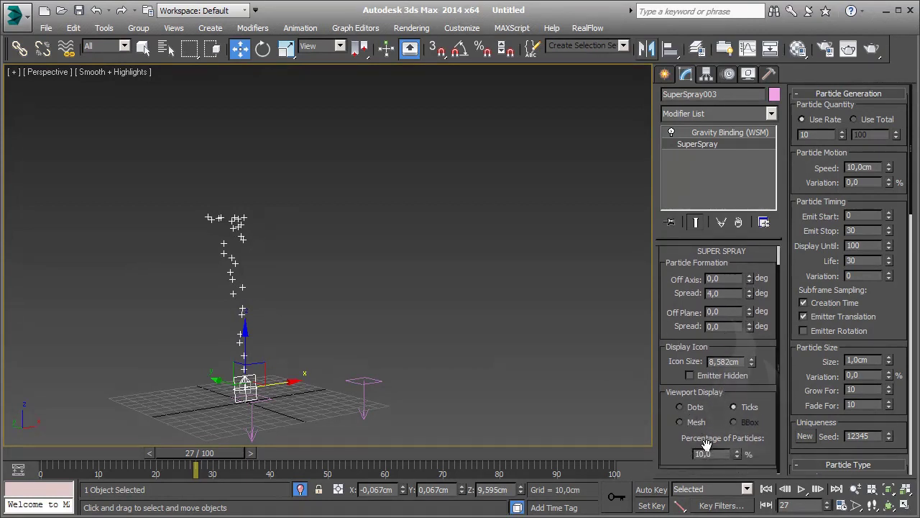
double_click(715, 456)
type("00")
key("Return")
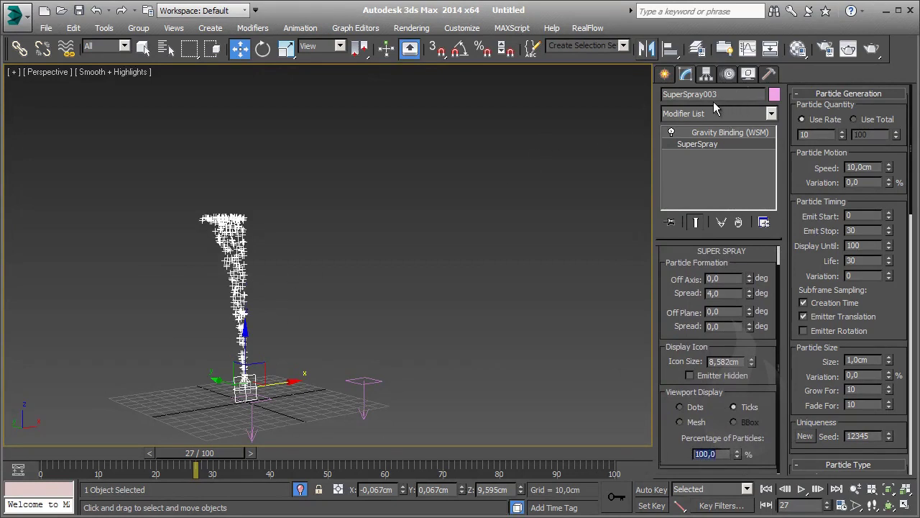
left_click(667, 75)
left_click(669, 96)
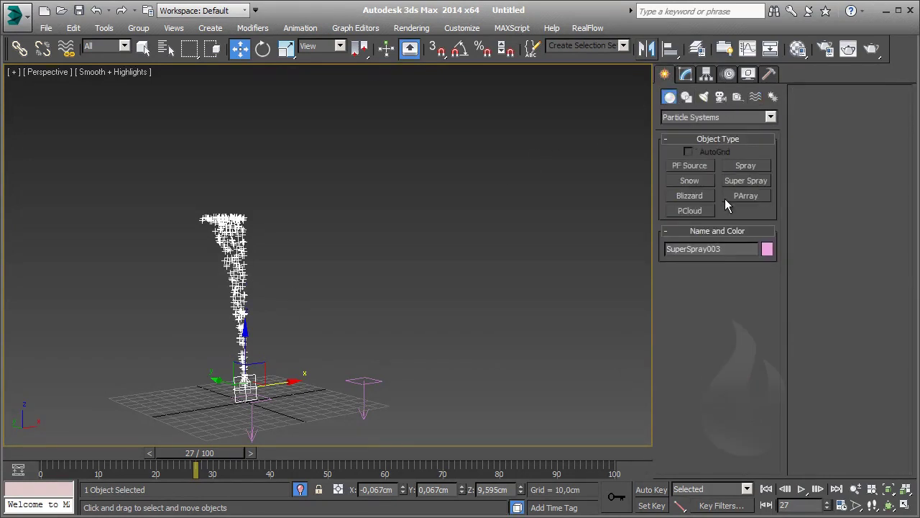
- Draw a GeoSphere (radius 15,932 cm, 4 segments) right of the emitter and reselect SuperSpray003
left_click(700, 119)
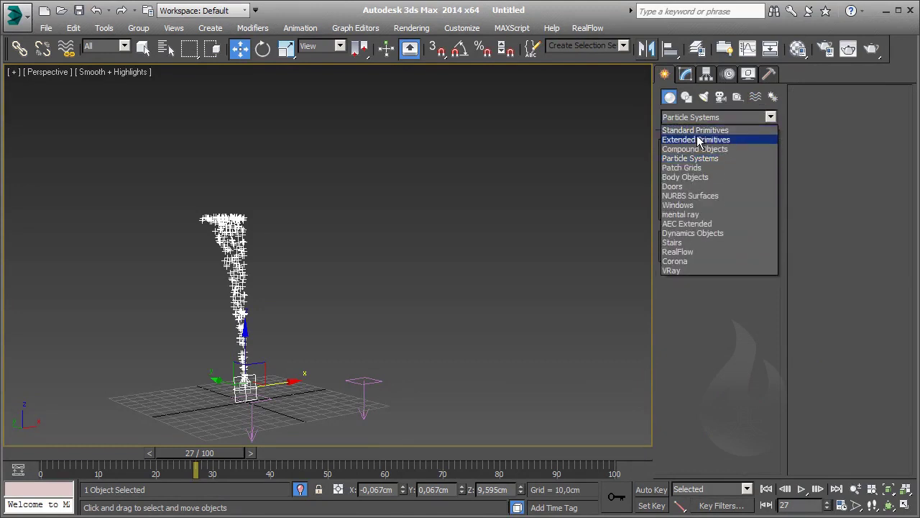
left_click(701, 130)
left_click(748, 181)
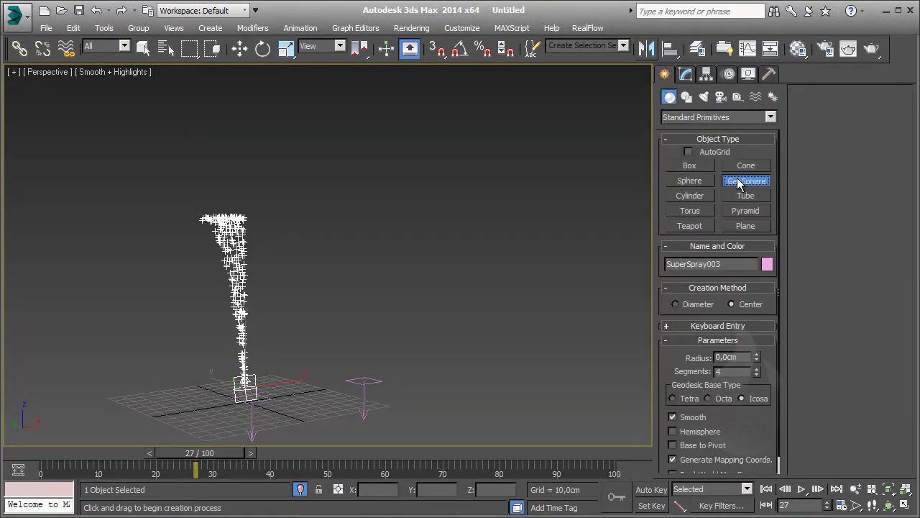
left_click_drag(481, 407, 512, 409)
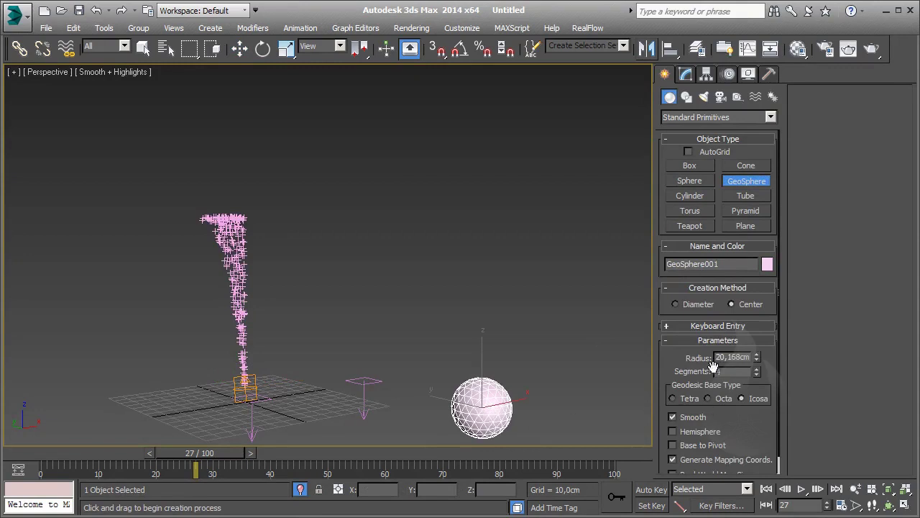
right_click(501, 389)
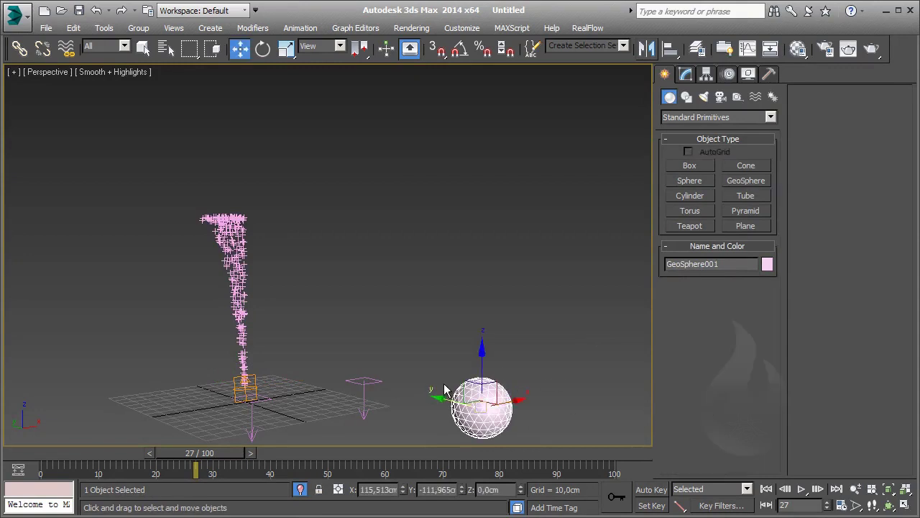
left_click(685, 74)
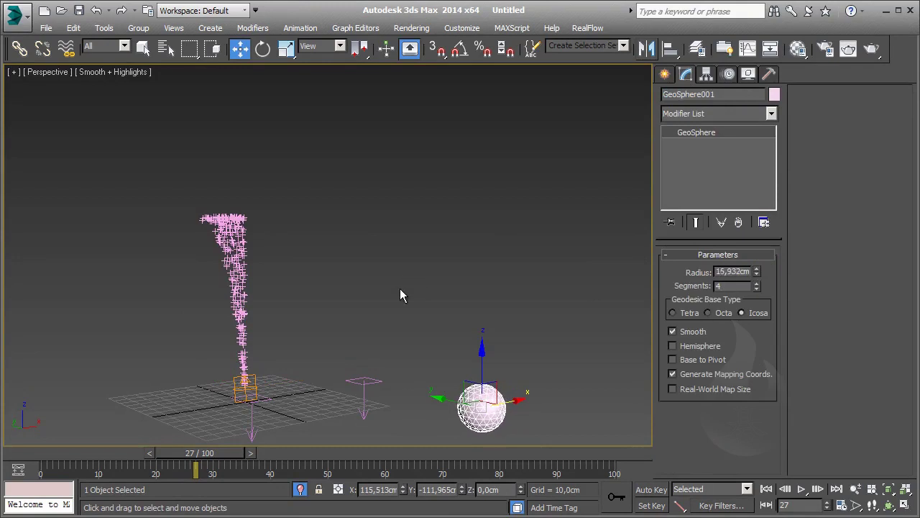
left_click(220, 311)
- Set the particle type to Instanced Geometry using GeoSphere001 as the object
left_click(703, 141)
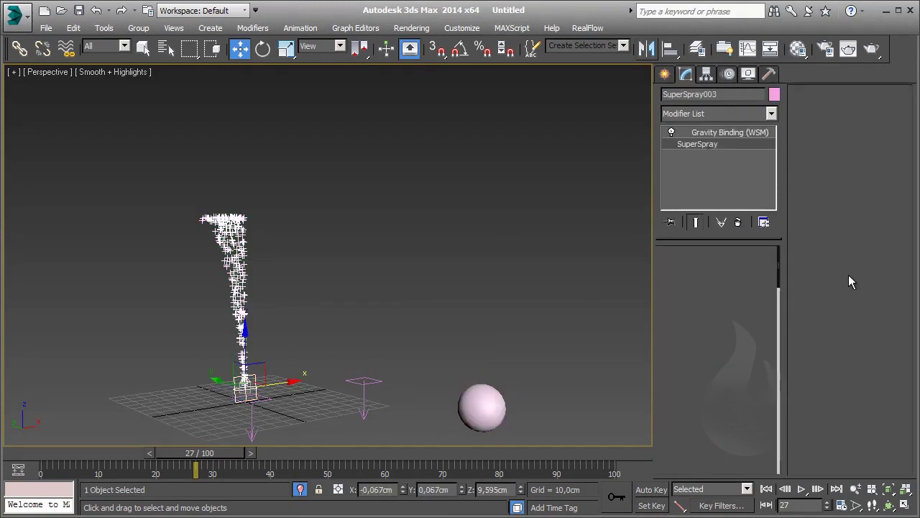
scroll(856, 302, "down", 3)
scroll(882, 279, "down", 3)
scroll(882, 278, "down", 3)
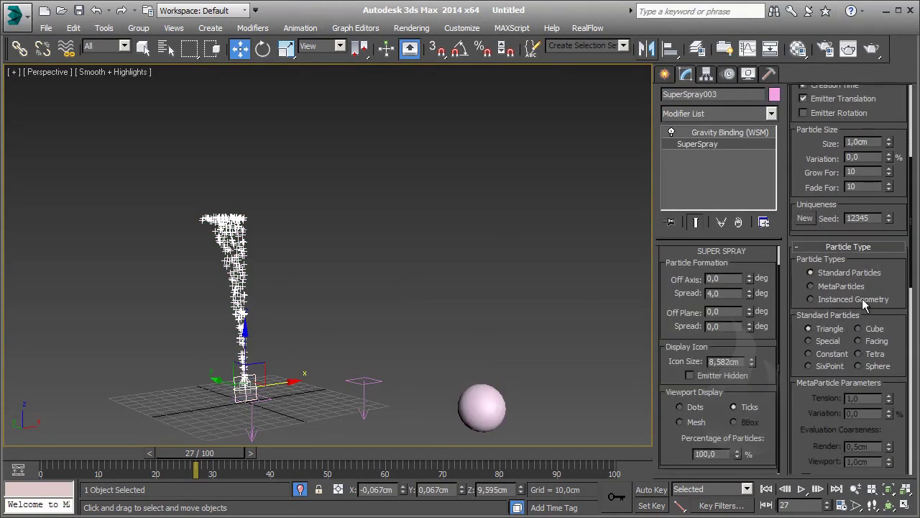
left_click(846, 302)
scroll(872, 275, "down", 5)
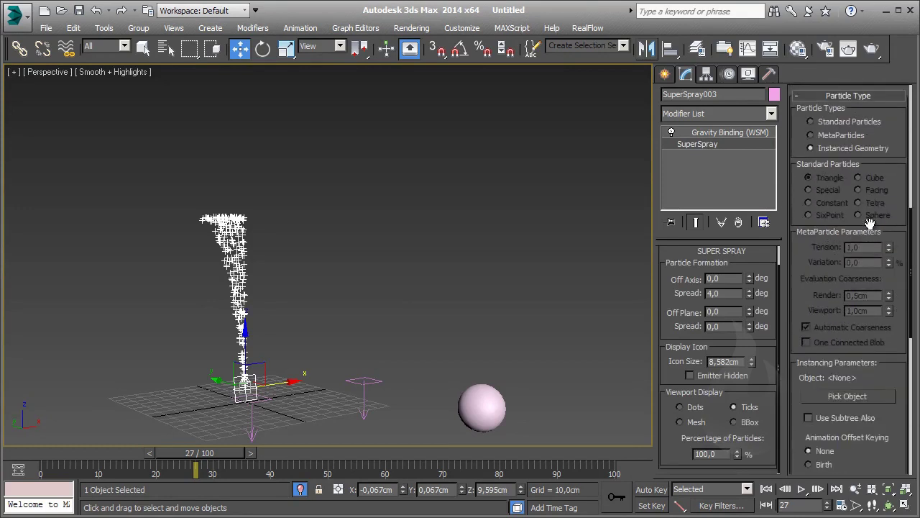
scroll(871, 237, "down", 4)
left_click(862, 267)
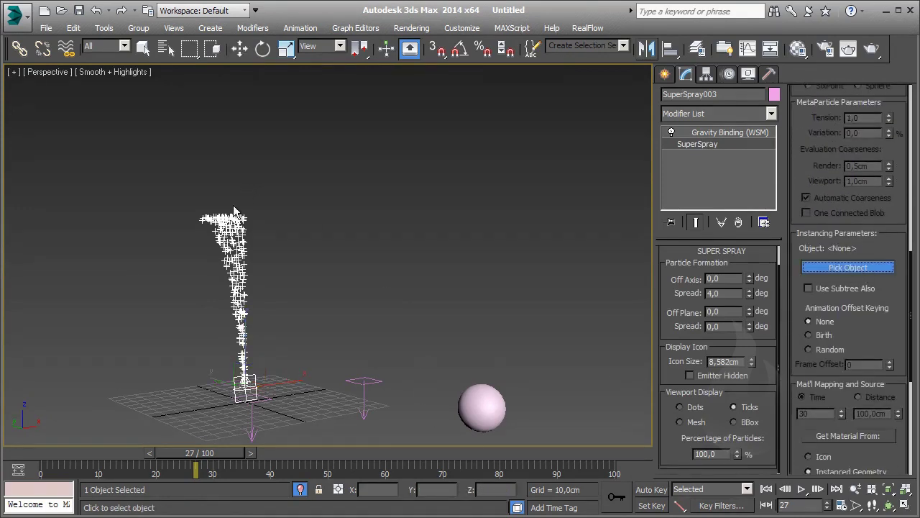
left_click(497, 401)
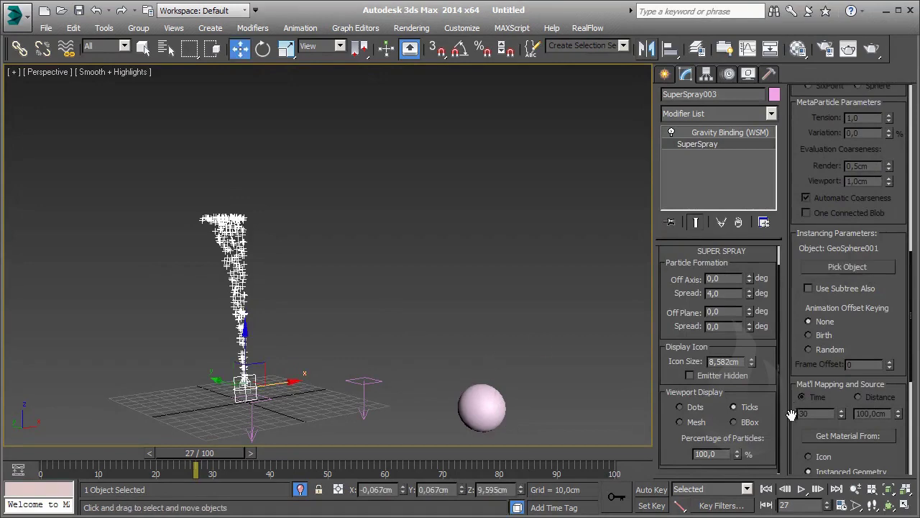
- Display the particles as Mesh at 50% and set Fade For to 30
left_click(679, 422)
scroll(339, 335, "up", 5)
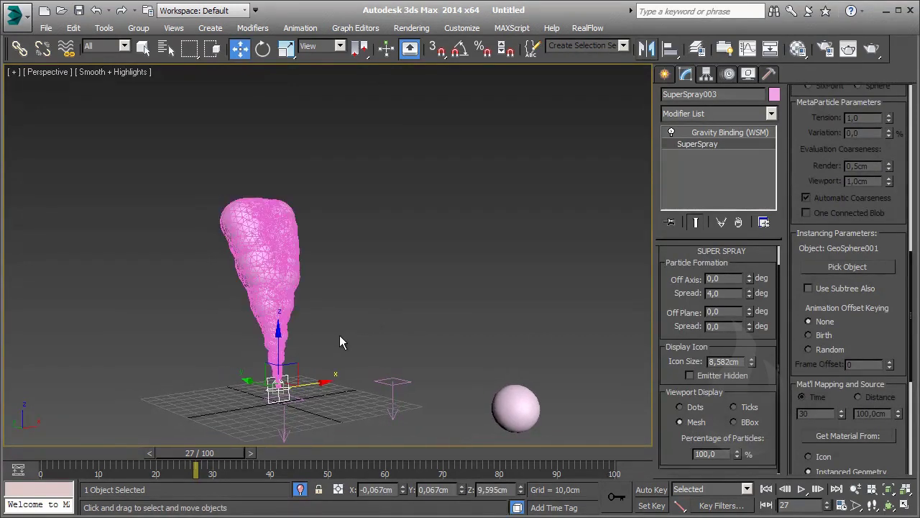
mouse_move(265, 340)
middle_mouse_down()
mouse_move(298, 265)
mouse_move(321, 281)
middle_mouse_up()
scroll(320, 281, "down", 3)
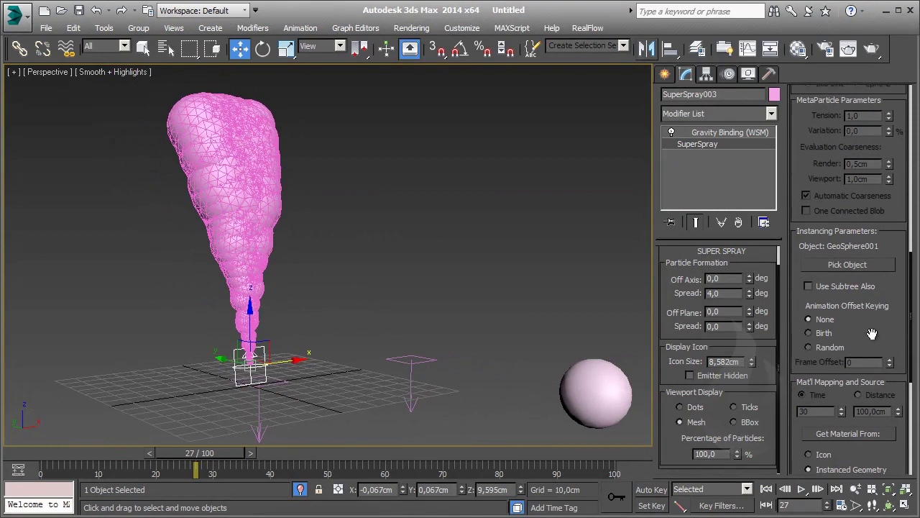
left_click_drag(885, 341, 847, 306)
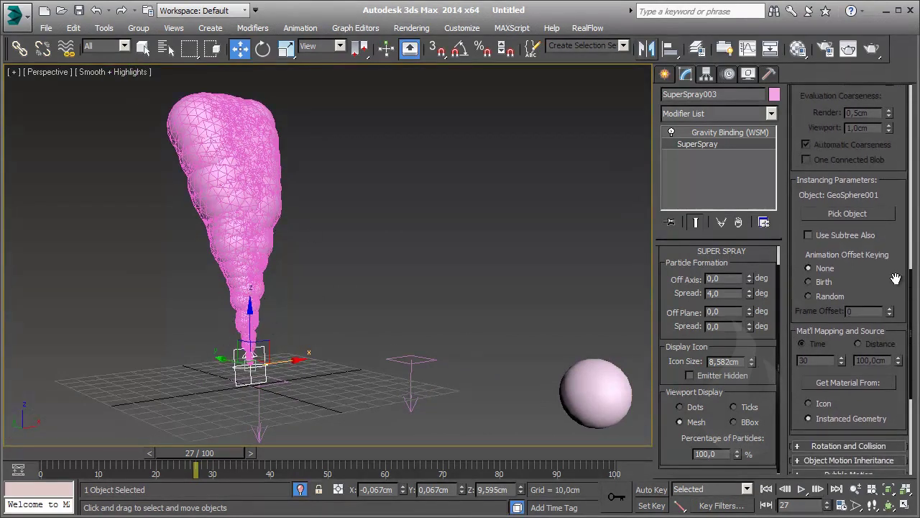
scroll(895, 288, "up", 4)
scroll(885, 352, "up", 4)
scroll(874, 415, "up", 4)
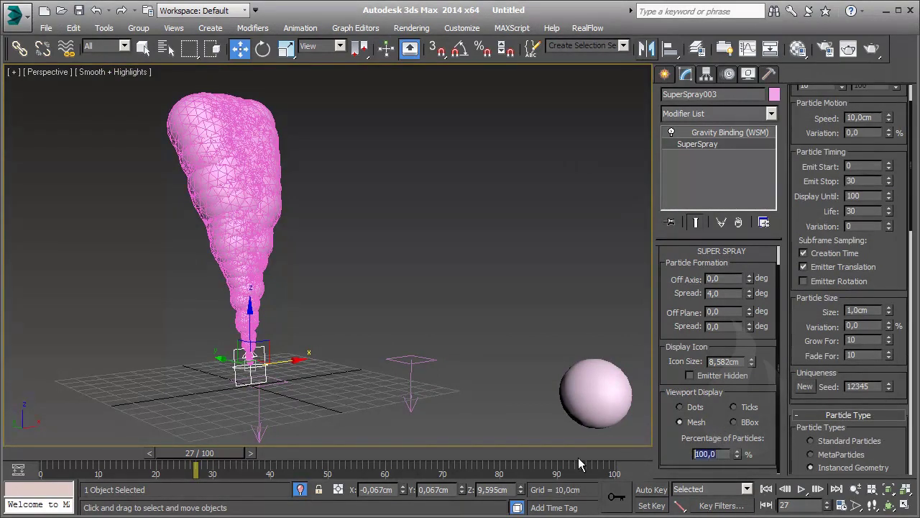
type("50")
key("Return")
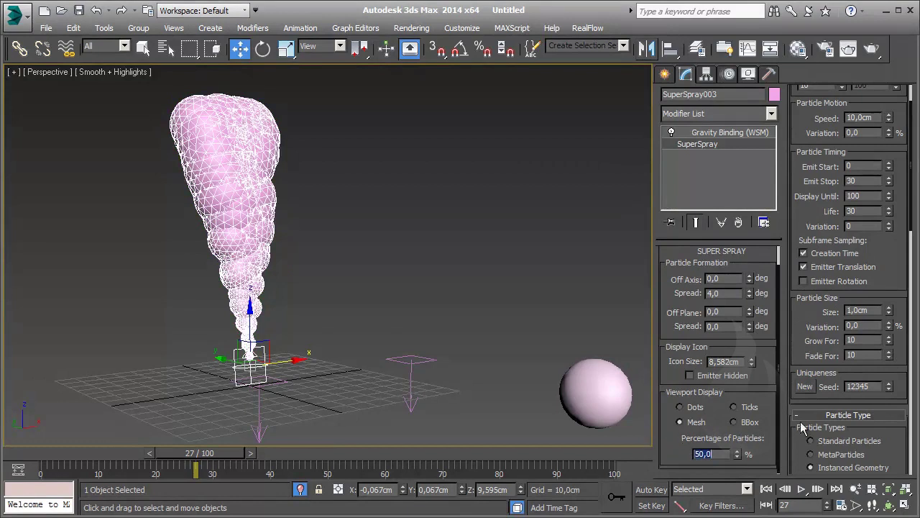
mouse_move(887, 358)
left_mouse_down()
mouse_move(901, 381)
mouse_move(883, 115)
left_mouse_up()
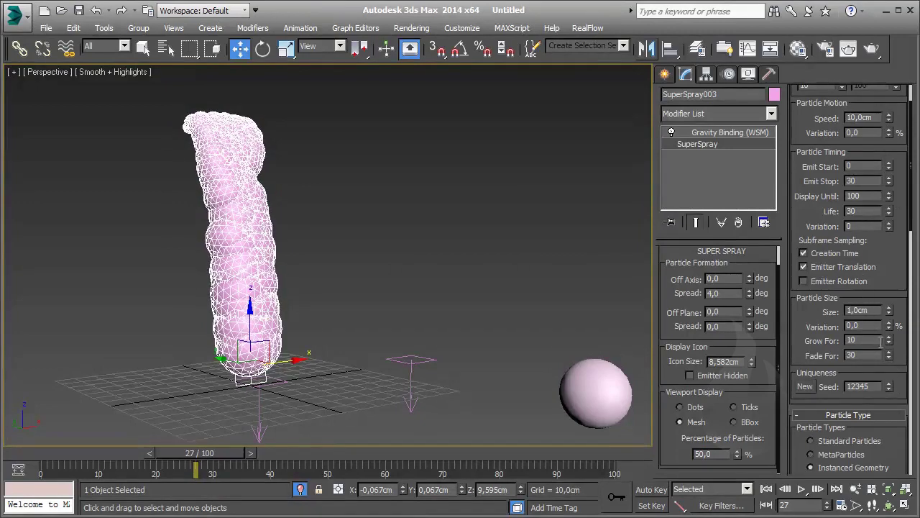
- Set the smoke's Emit Start to frame 20 and Emit Stop to frame 100
left_click_drag(199, 455, 253, 463)
type("w")
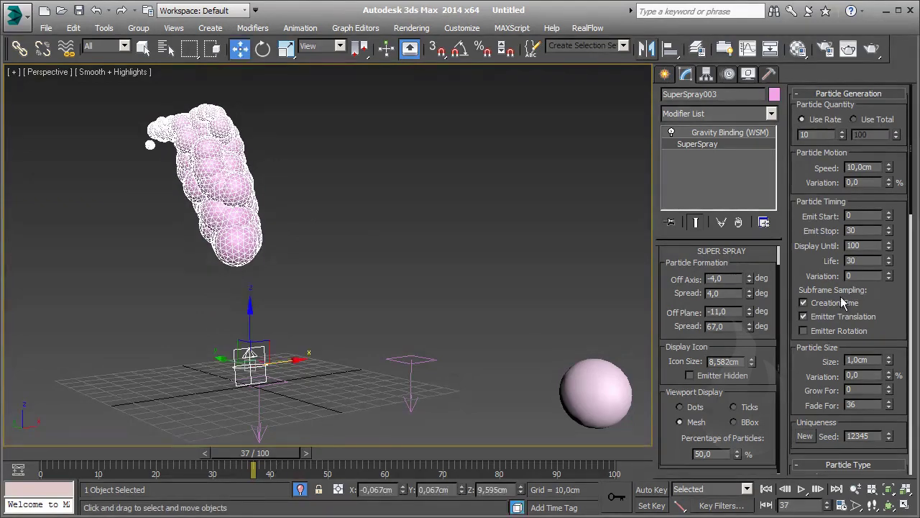
type("100")
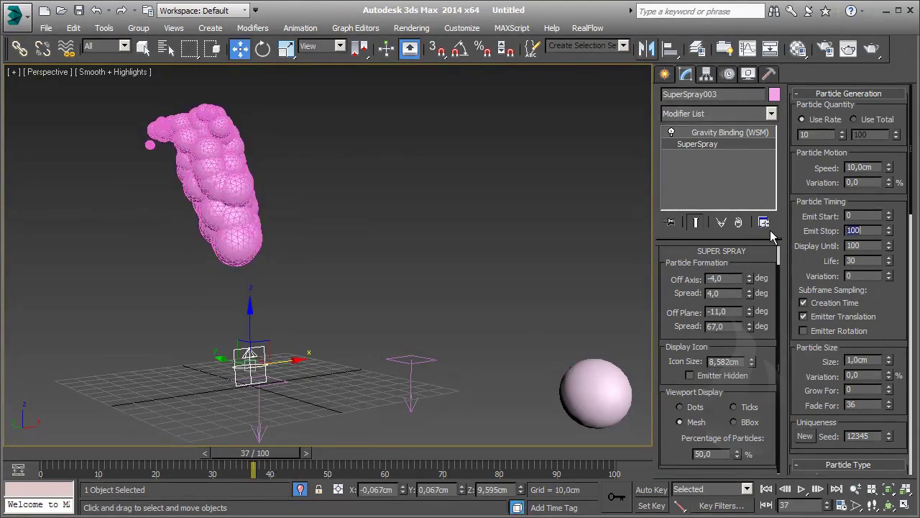
key("Return")
mouse_move(270, 460)
left_mouse_down()
mouse_move(133, 460)
mouse_move(162, 462)
left_mouse_up()
type("w")
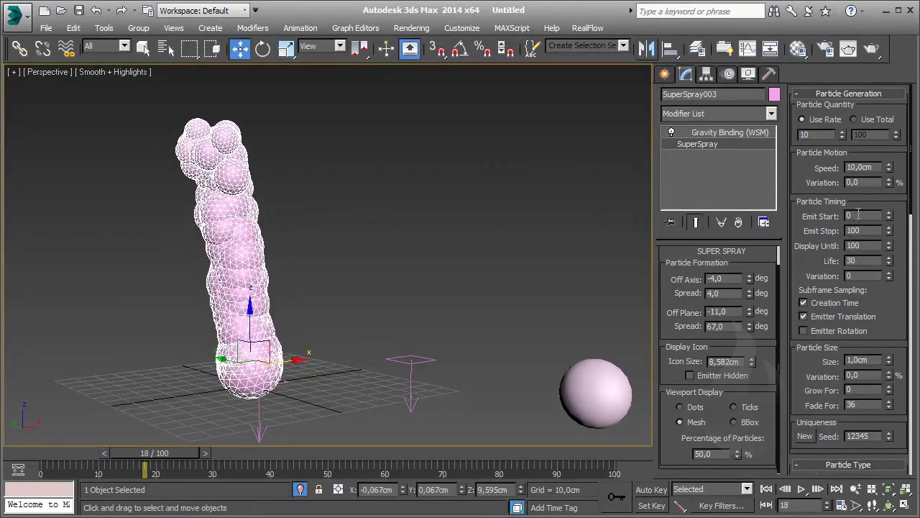
type("2")
key("Return")
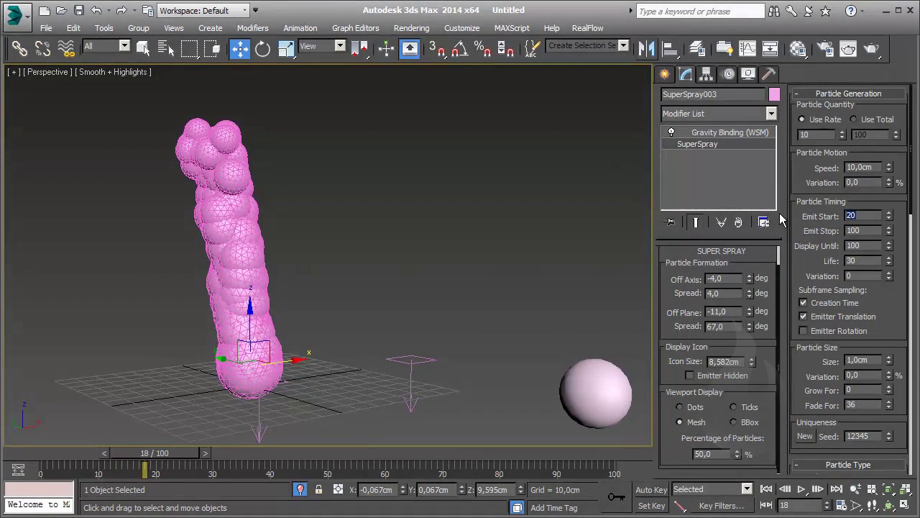
- Set particle Life to 30 with a Life Variation of 5
key("Tab")
key("Tab")
key("Tab")
left_click_drag(890, 264, 894, 313)
left_click_drag(161, 455, 363, 467)
key("w")
left_click_drag(890, 260, 789, 263)
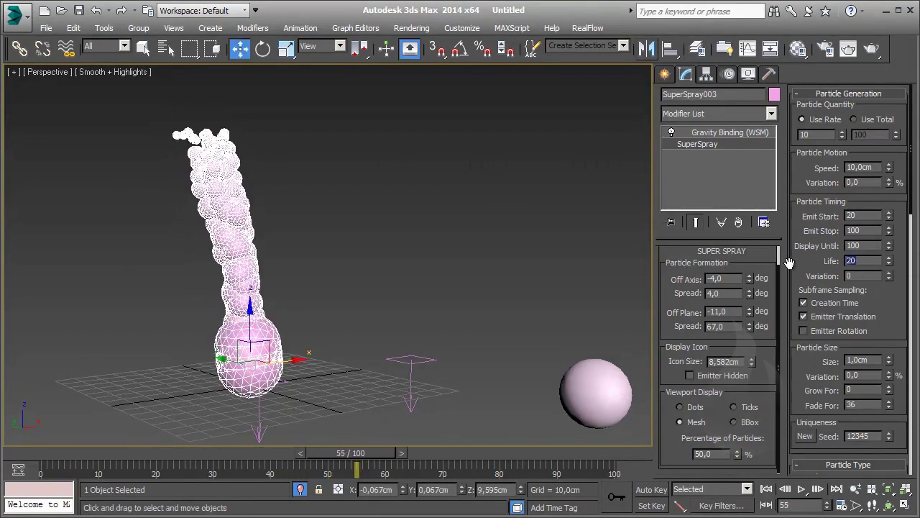
type("0")
key("Return")
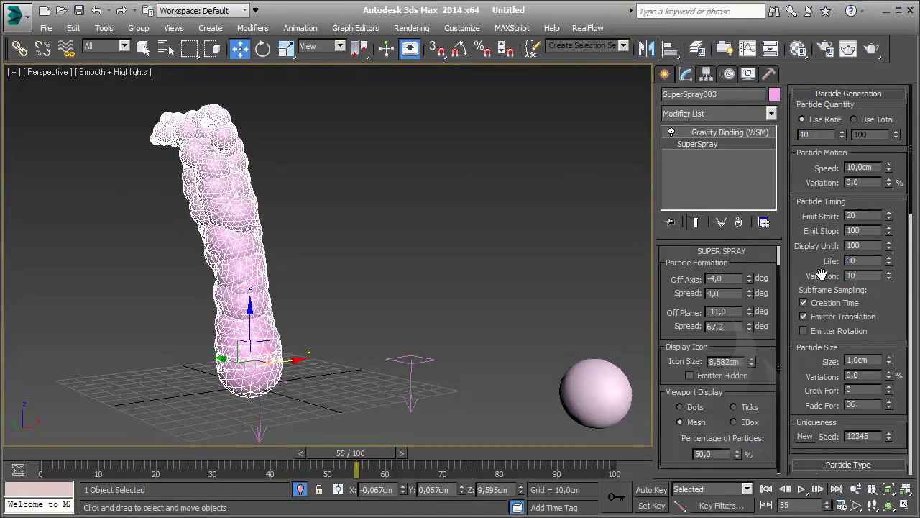
key("Return")
type("5")
key("Return")
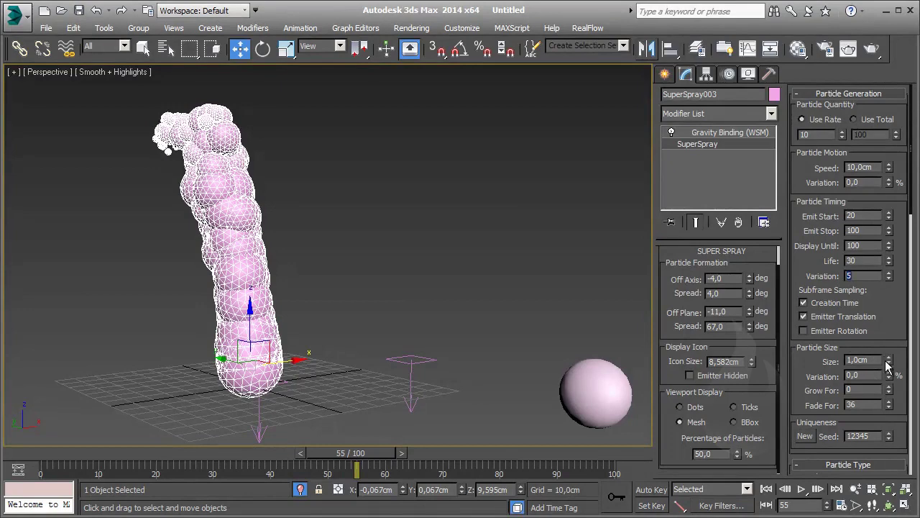
- Set particle Size to 1,6cm with 25% size Variation
left_click_drag(879, 360, 820, 362)
type("2")
key("Return")
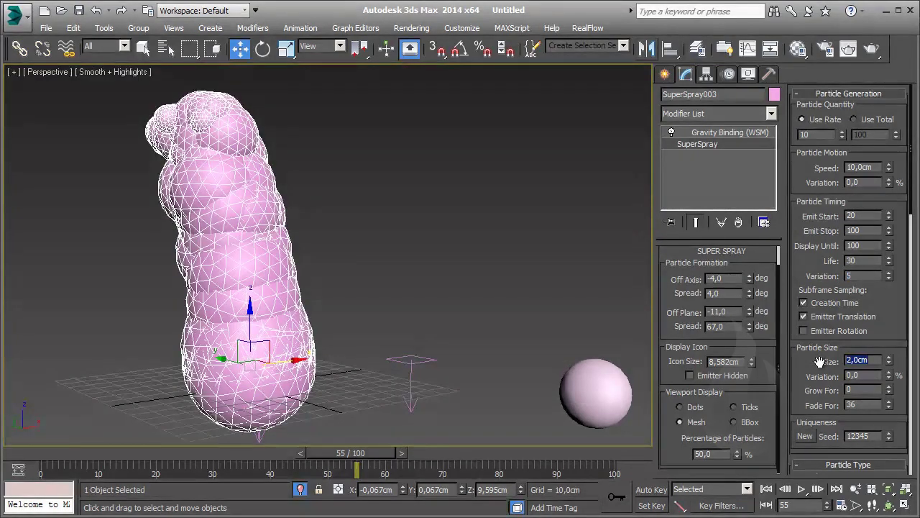
left_click(863, 375)
type("25")
key("Return")
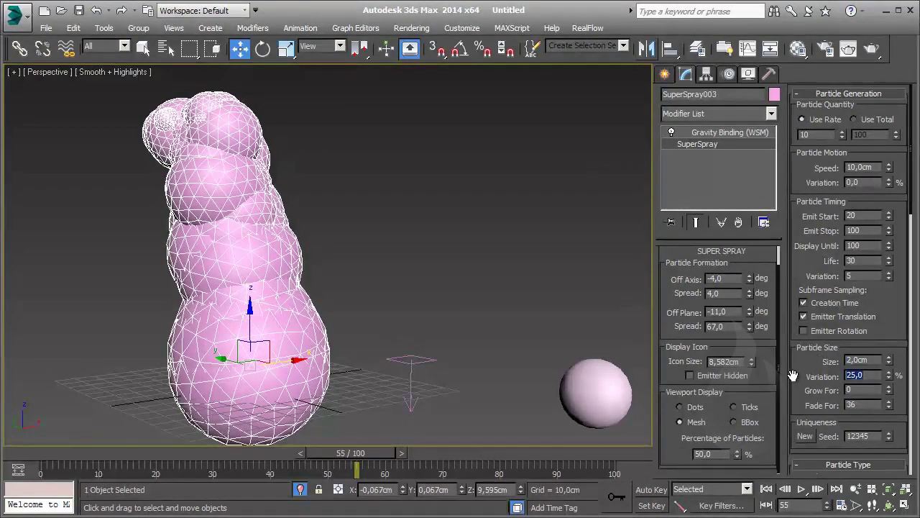
mouse_move(323, 449)
left_mouse_down()
mouse_move(141, 451)
mouse_move(186, 451)
left_mouse_up()
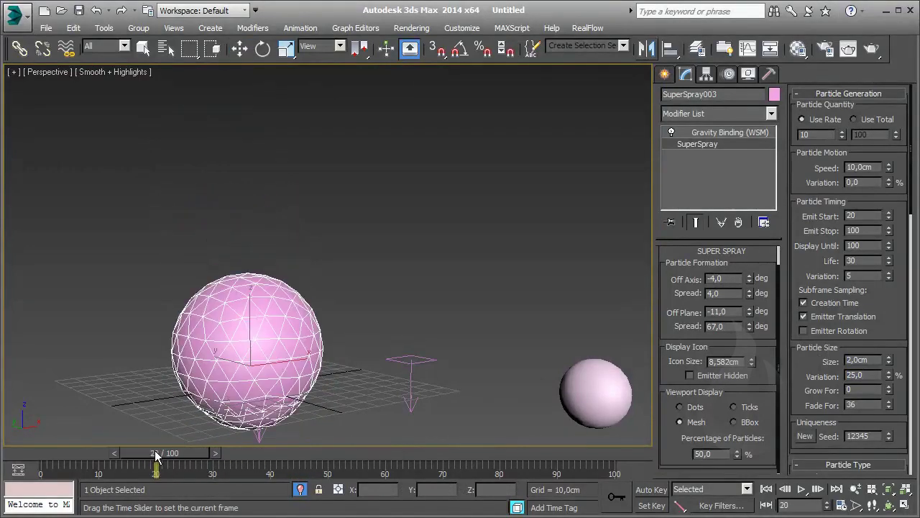
key("w")
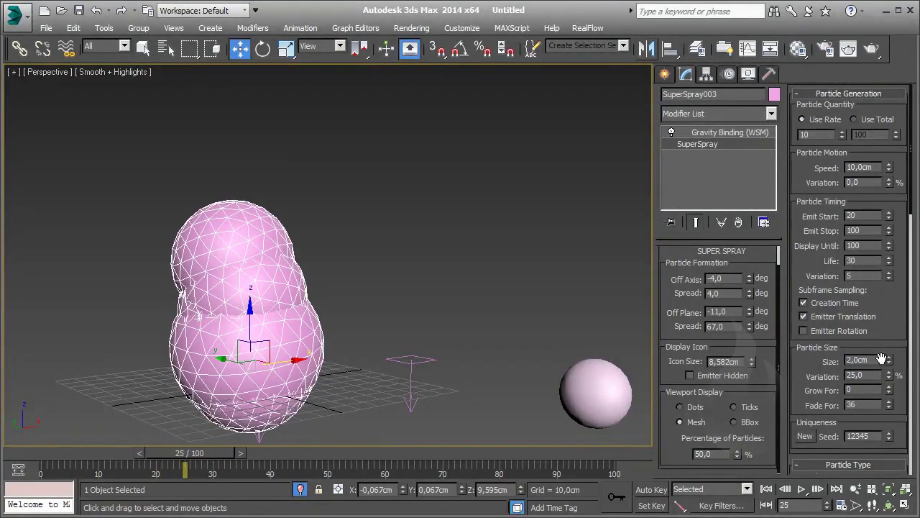
double_click(873, 357)
type("1,6")
key("Return")
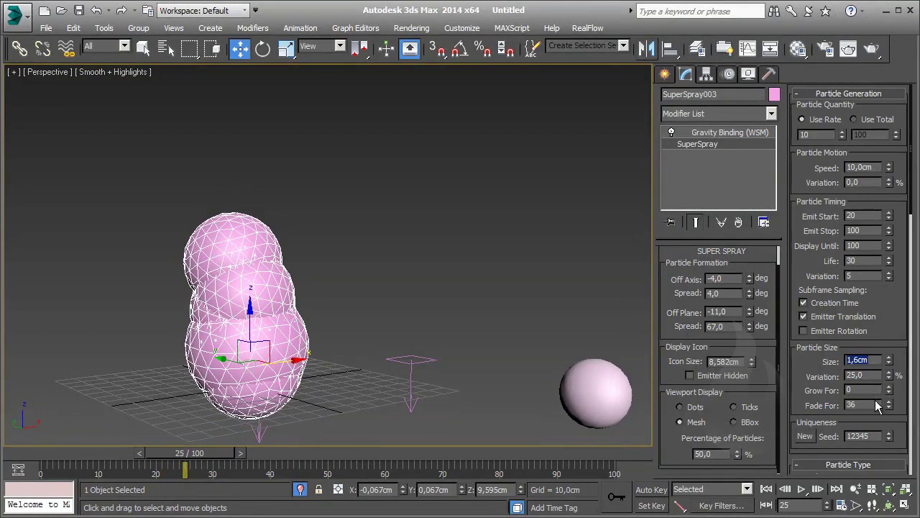
- Set Fade For to 37 and Grow For to 5, checking the blobs at frame 35
left_click(889, 407)
left_click(890, 402)
left_click(890, 402)
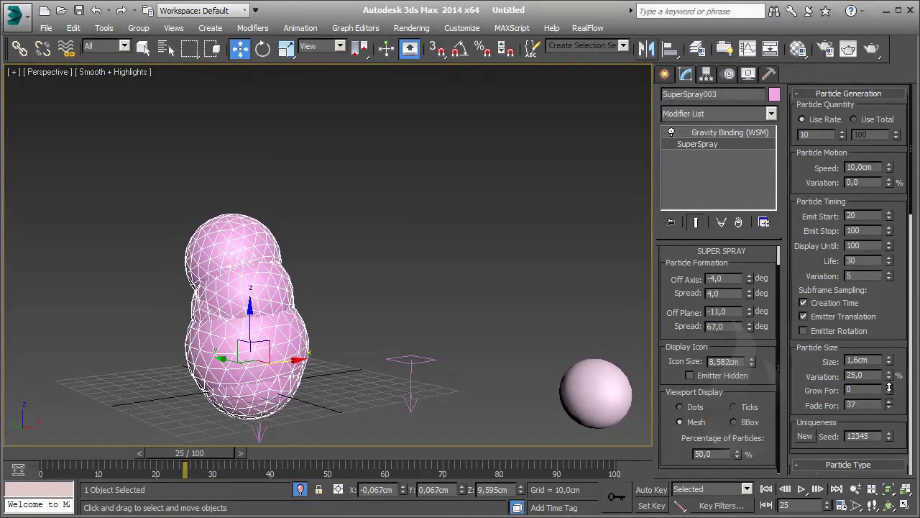
left_click(889, 388)
left_click(889, 392)
left_click(890, 387)
left_click(889, 388)
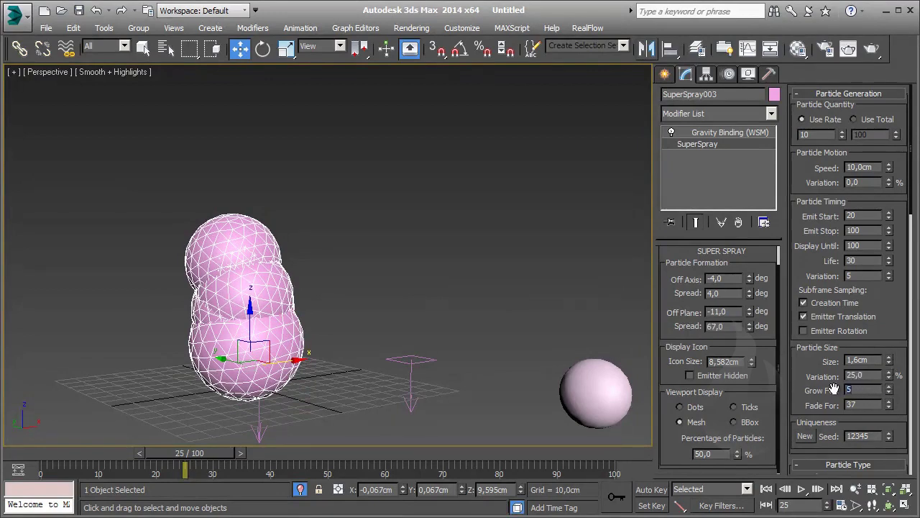
mouse_move(195, 451)
left_mouse_down()
mouse_move(474, 464)
mouse_move(382, 464)
left_mouse_up()
- End Isolate to show winds, boxes, sphere, dome and debris, then scrub to frame 5
right_click(506, 238)
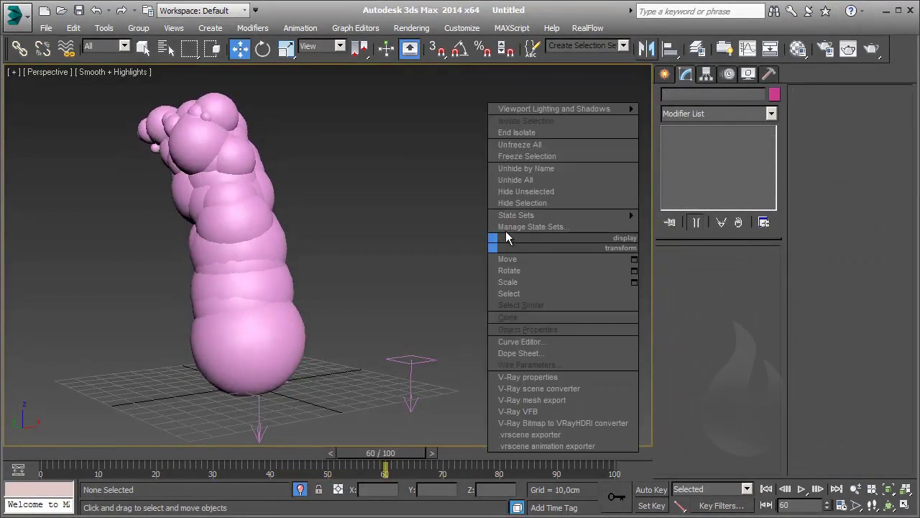
left_click(522, 134)
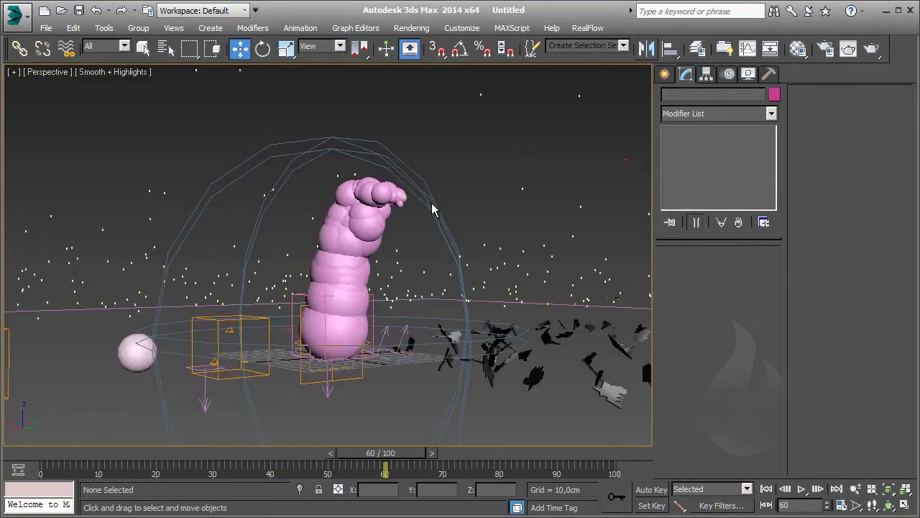
mouse_move(261, 463)
left_mouse_down()
mouse_move(54, 459)
mouse_move(158, 469)
mouse_move(91, 468)
left_mouse_up()
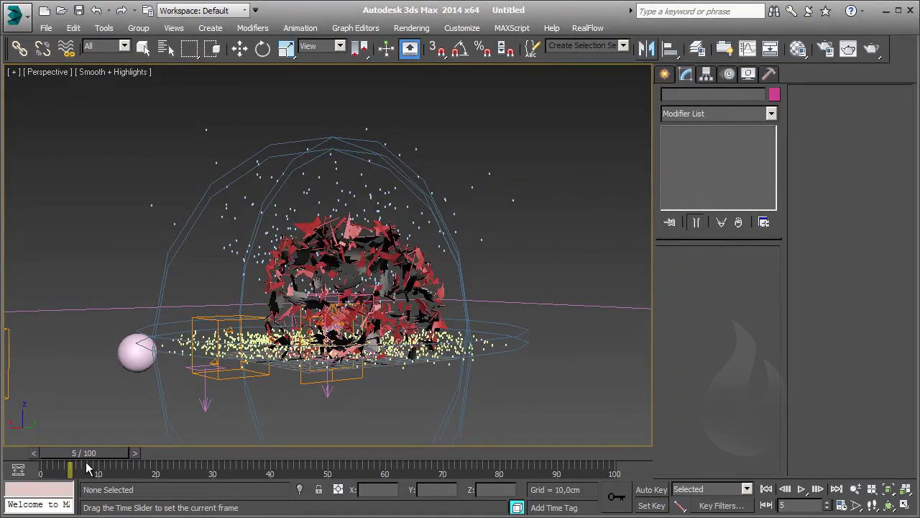
left_click_drag(83, 468, 207, 453)
key("w")
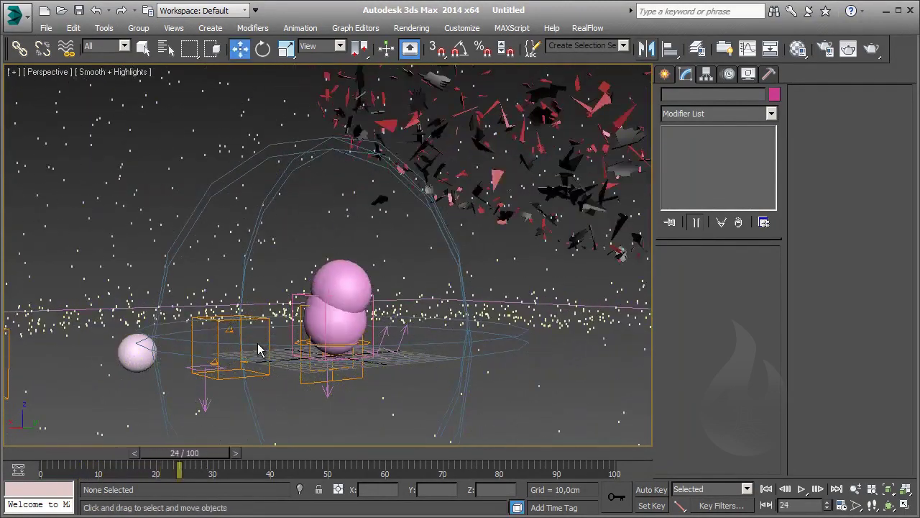
- On SuperSpray003, set Emit Start to 5 and particle Life to 60
left_click(349, 324)
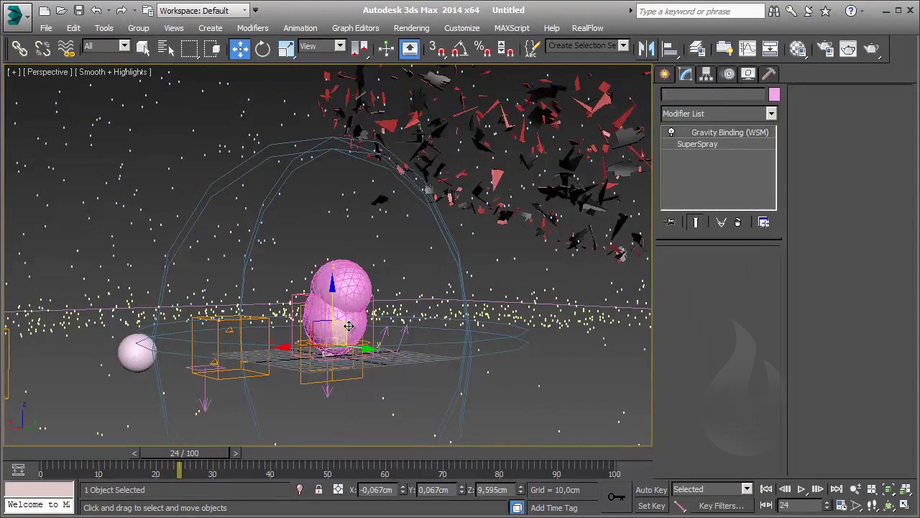
left_click(747, 144)
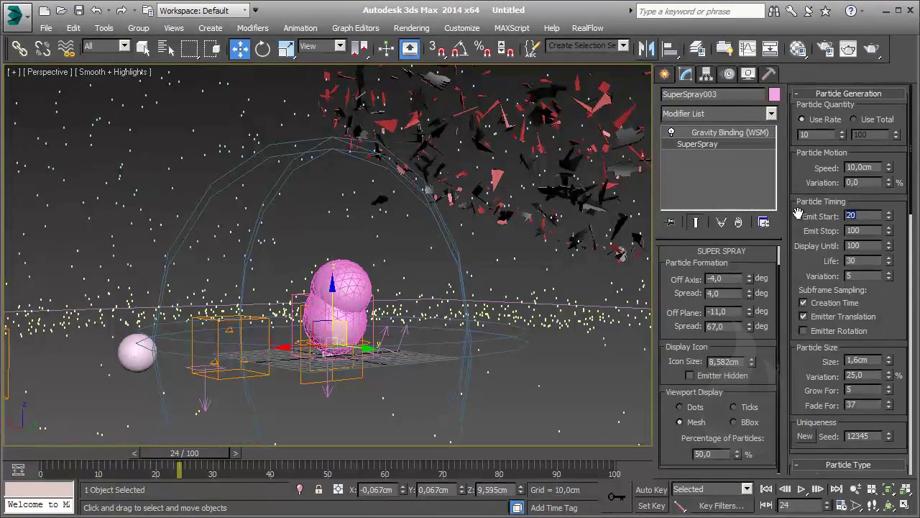
type("5")
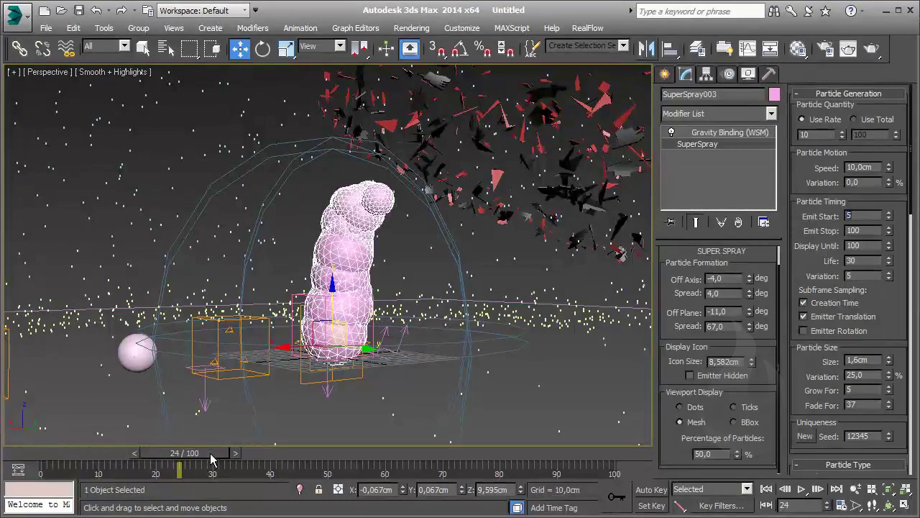
mouse_move(212, 459)
left_mouse_down()
mouse_move(118, 460)
mouse_move(350, 466)
left_mouse_up()
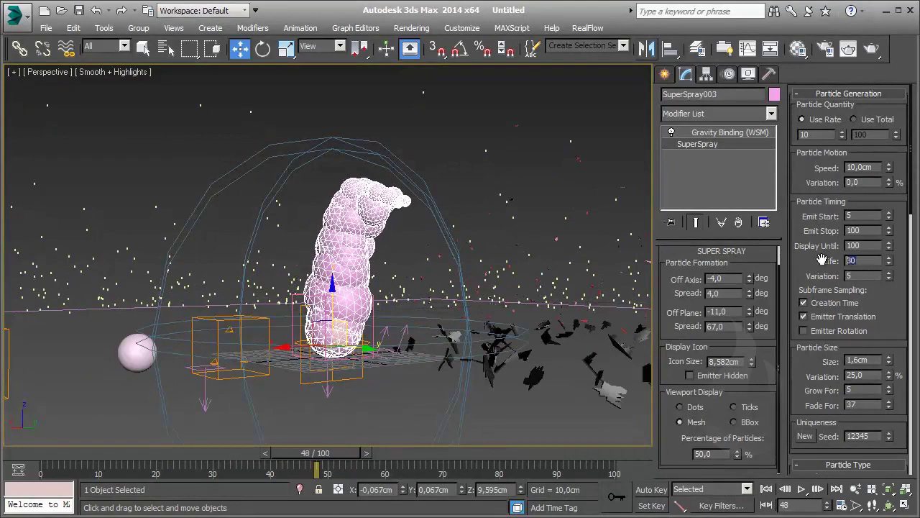
type("60")
key("Return")
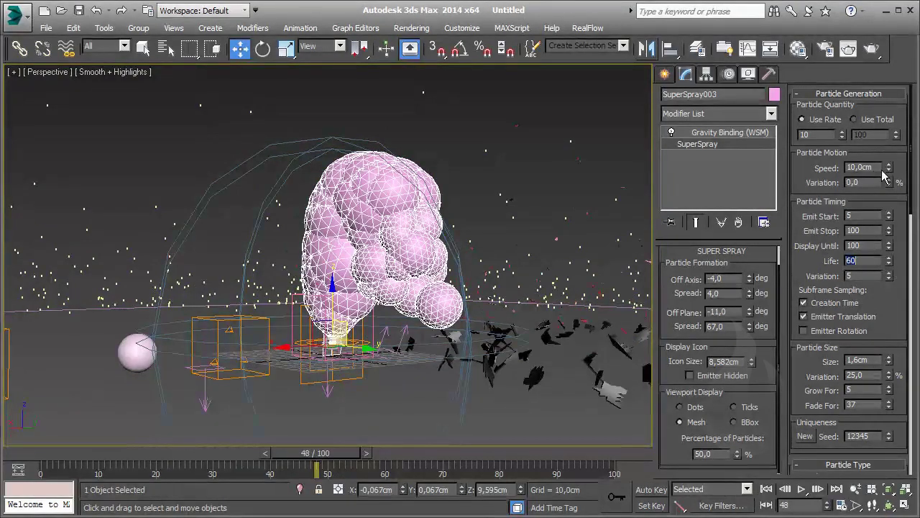
- Raise the particle Speed to 15 cm for a taller column
left_click_drag(890, 169, 891, 141)
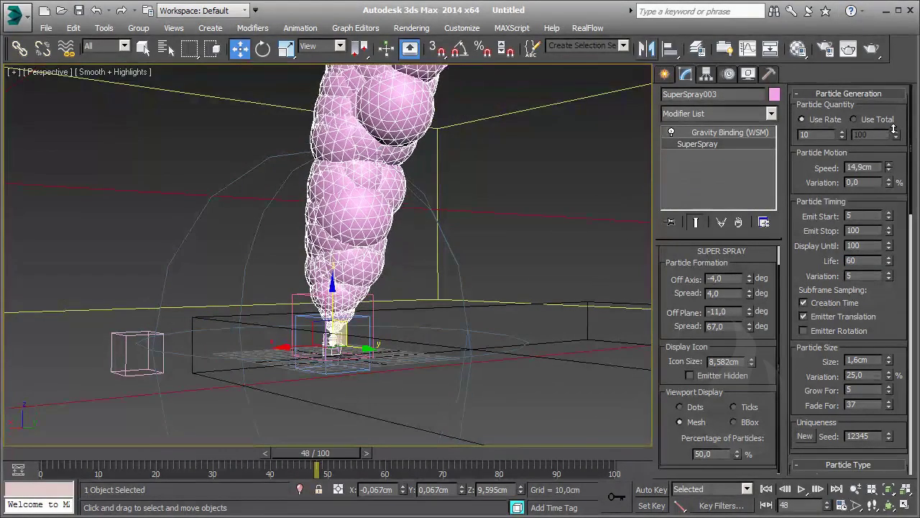
left_click_drag(891, 142, 895, 135)
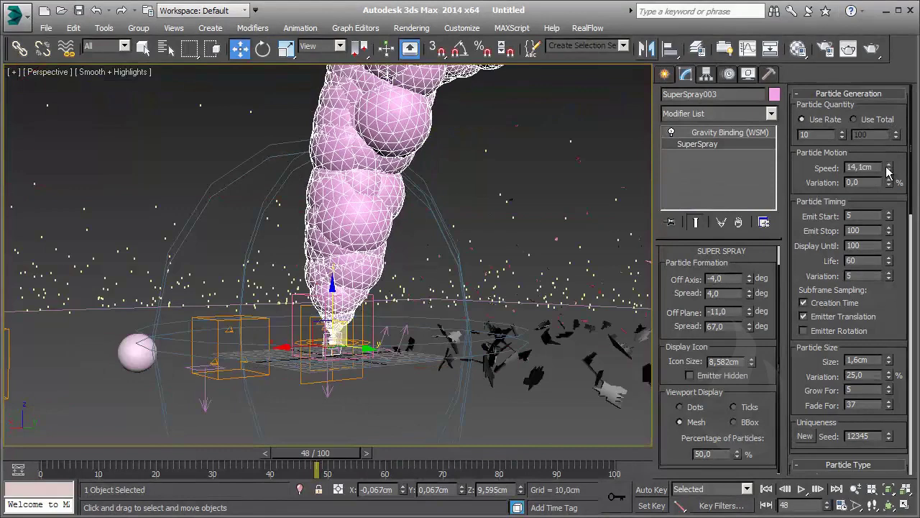
left_click_drag(890, 169, 877, 167)
key("BackSpace")
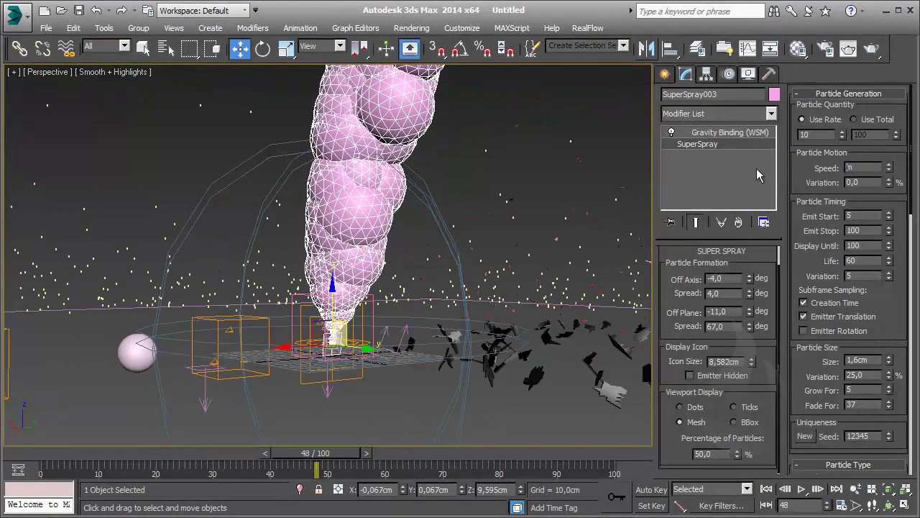
type("15")
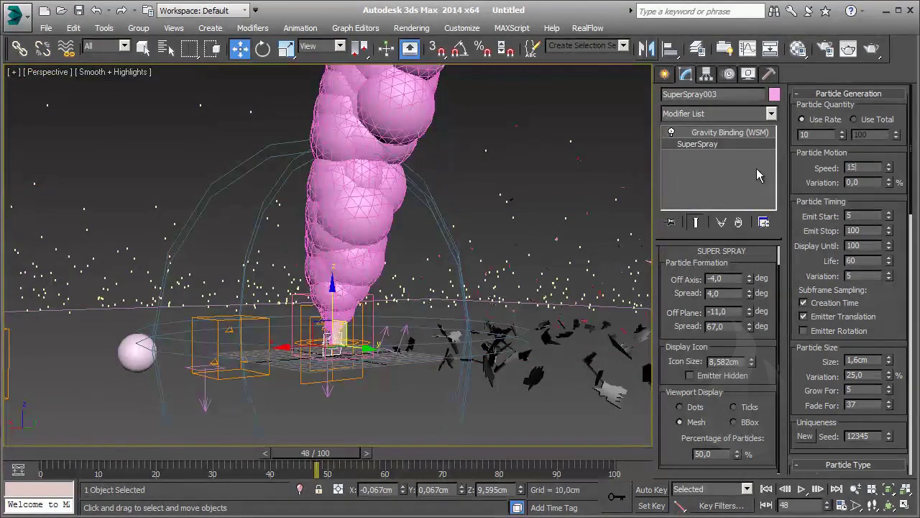
key("Return")
middle_click_drag(490, 184, 468, 235)
- Tilt the stream with Off Axis 10 and Spread 7, and add 0,12 speed variation
scroll(467, 235, "down", 5)
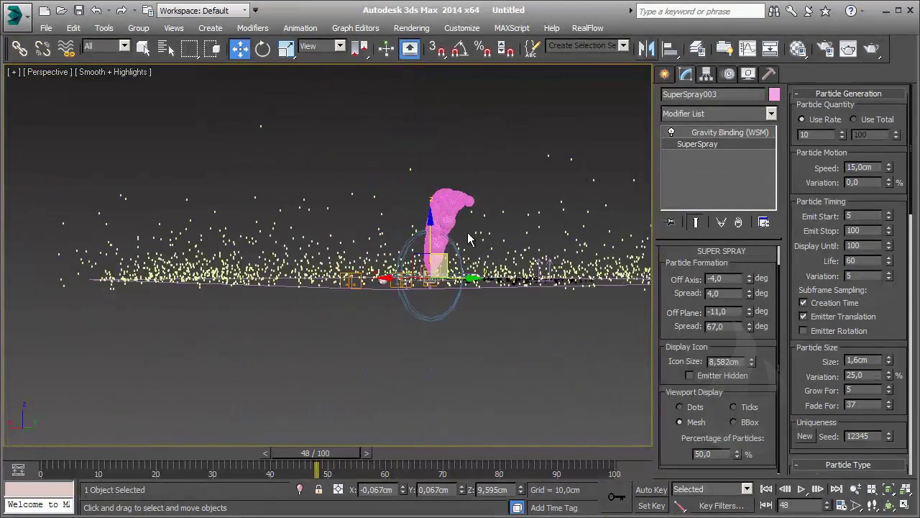
scroll(472, 248, "up", 5)
mouse_move(749, 276)
left_mouse_down()
mouse_move(752, 260)
mouse_move(750, 286)
left_mouse_up()
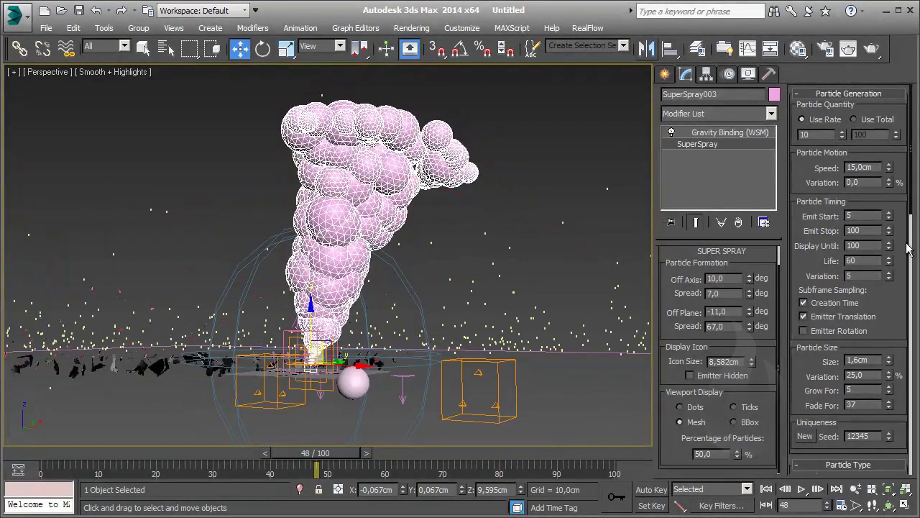
left_click_drag(889, 183, 889, 179)
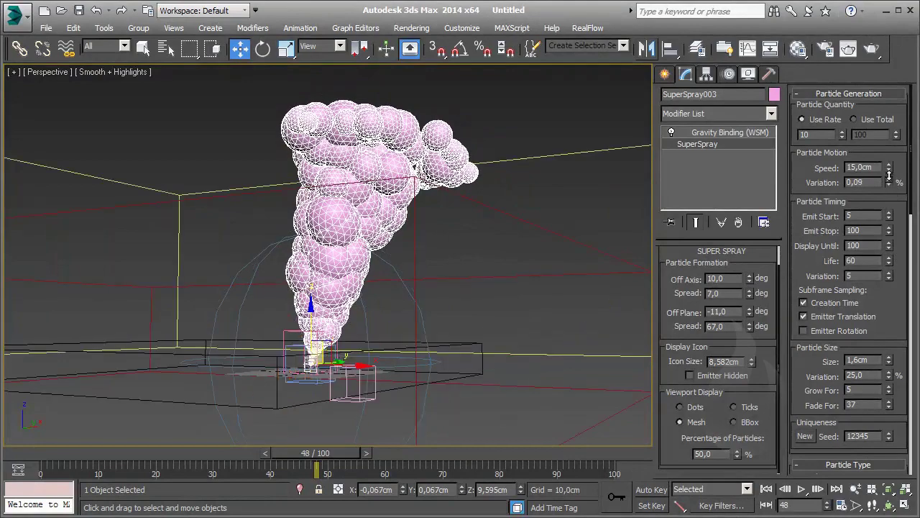
- Shorten particle Life to 40, scrub through the plume, and deselect the emitter
left_click_drag(343, 455, 445, 453)
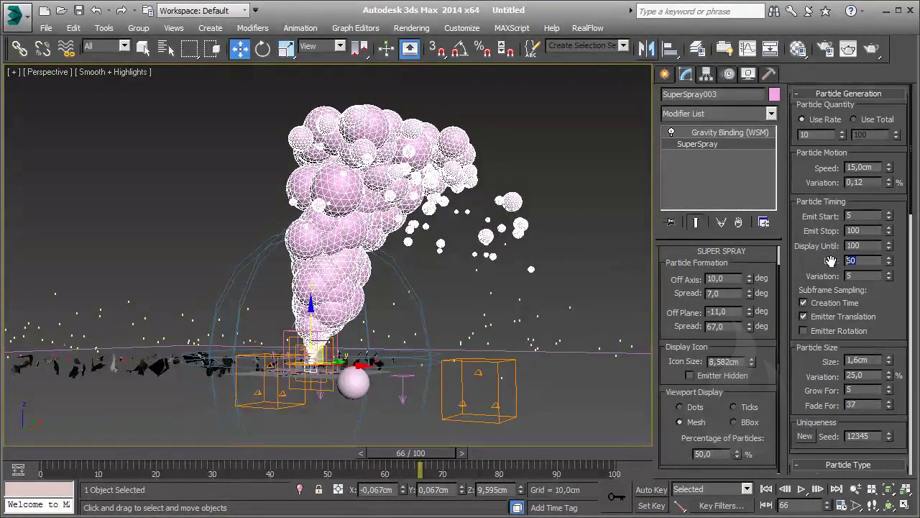
type("40")
key("Return")
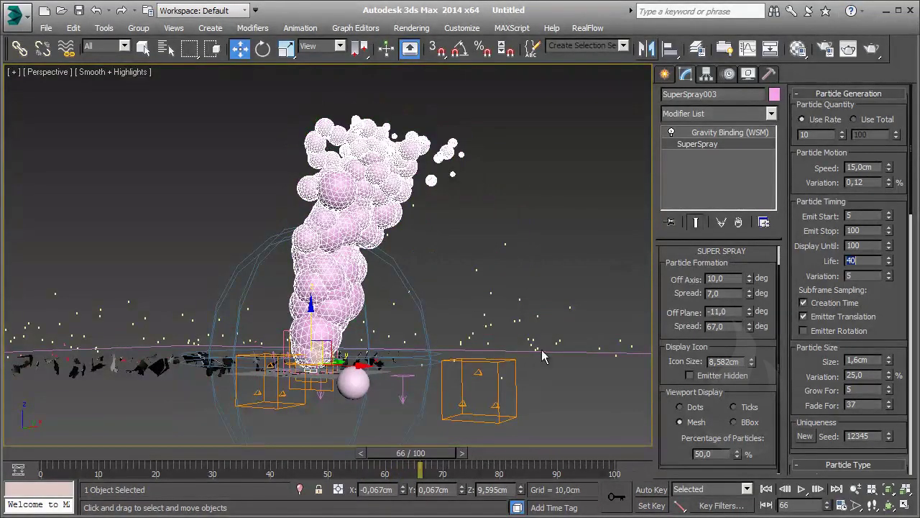
mouse_move(420, 453)
left_mouse_down()
mouse_move(608, 444)
mouse_move(503, 452)
left_mouse_up()
key("w")
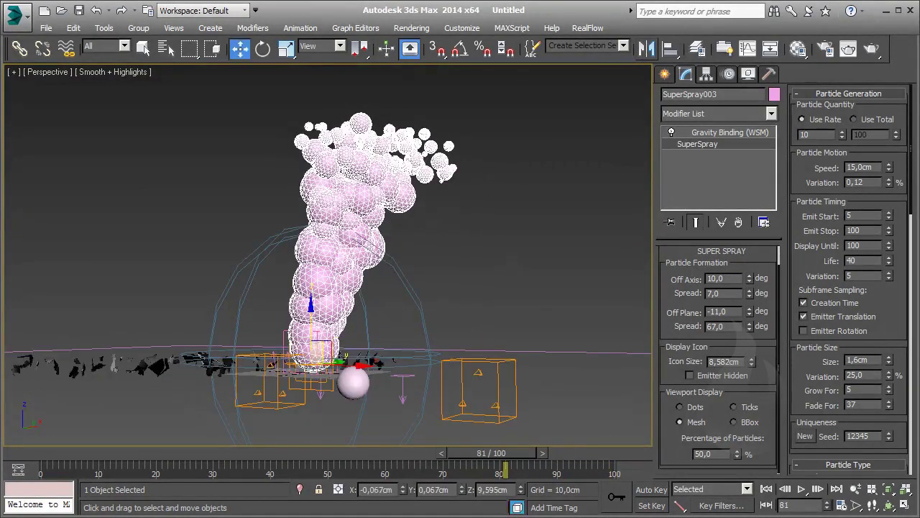
left_click(563, 165)
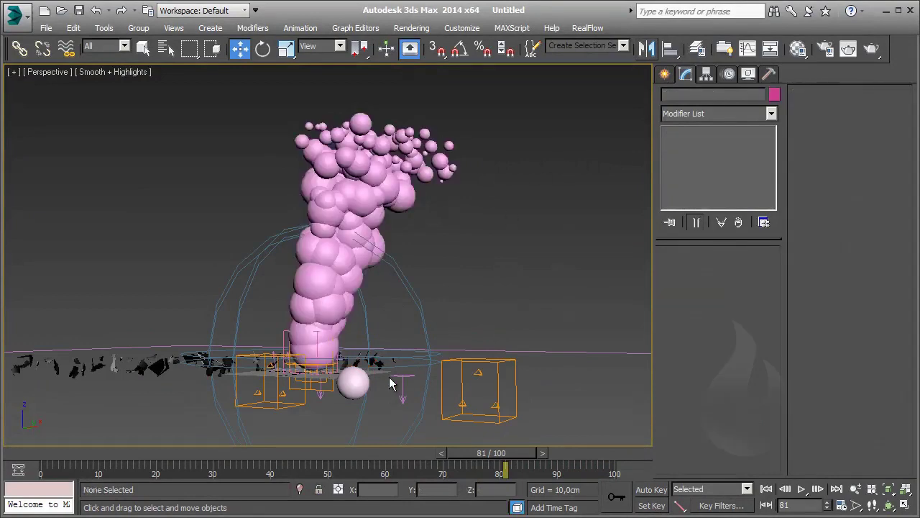
- Assign material slot 3 to SuperSpray003 and darken its Diffuse colour to dark gray
left_click(305, 199)
left_click(798, 49)
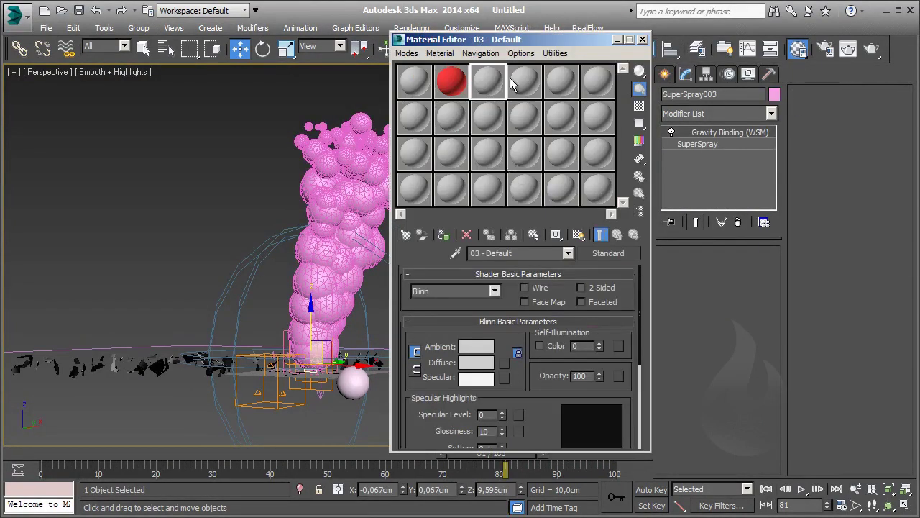
left_click(443, 235)
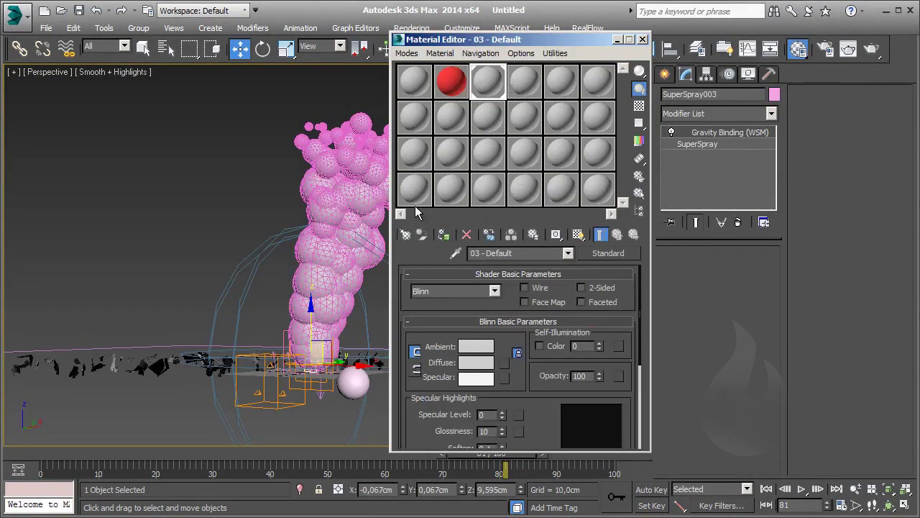
left_click(480, 361)
left_click_drag(134, 134, 128, 90)
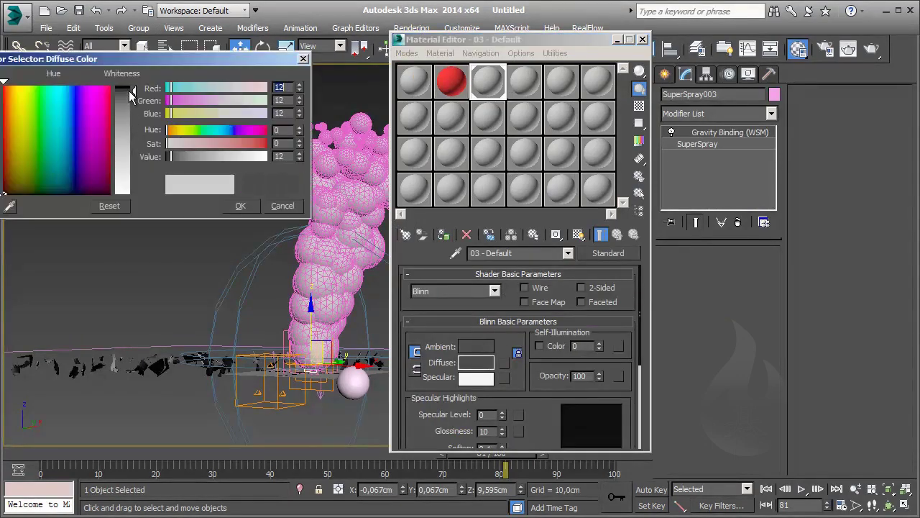
left_click(244, 208)
left_click(231, 207)
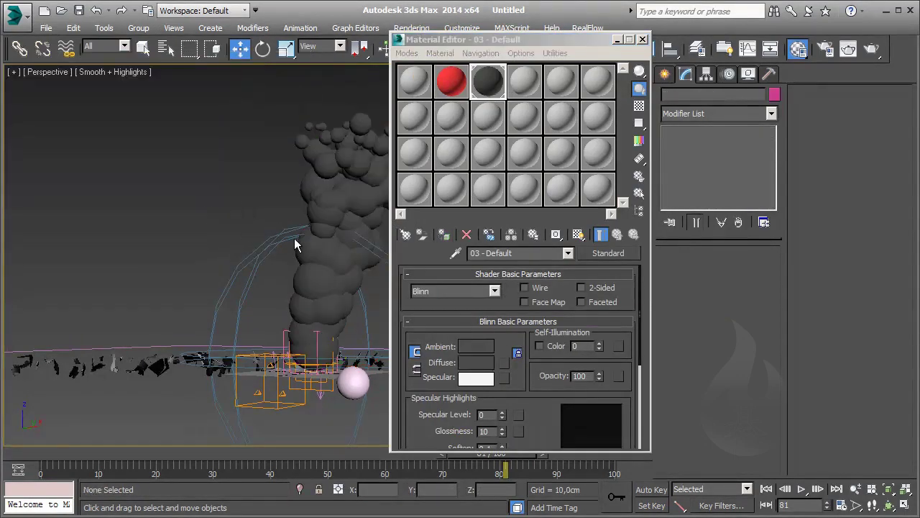
- Close the Material Editor and play the animation from frame 0
left_click(642, 39)
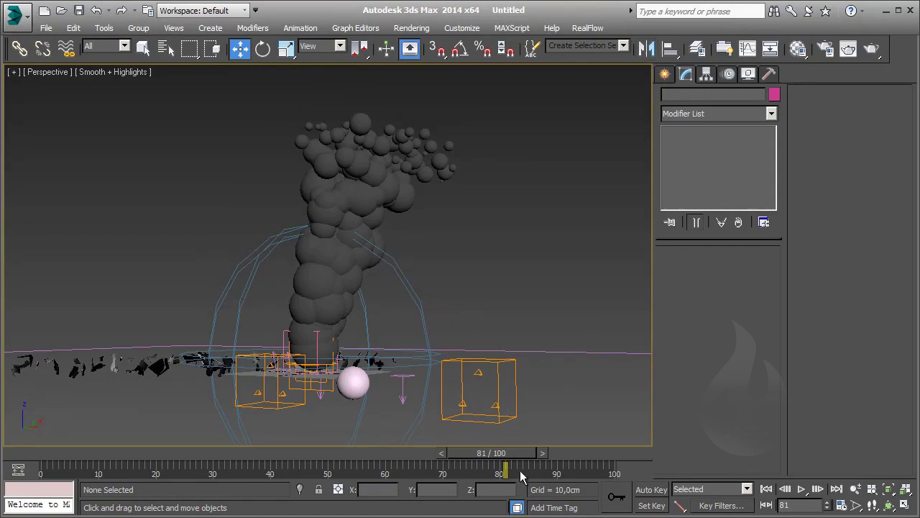
left_click(766, 489)
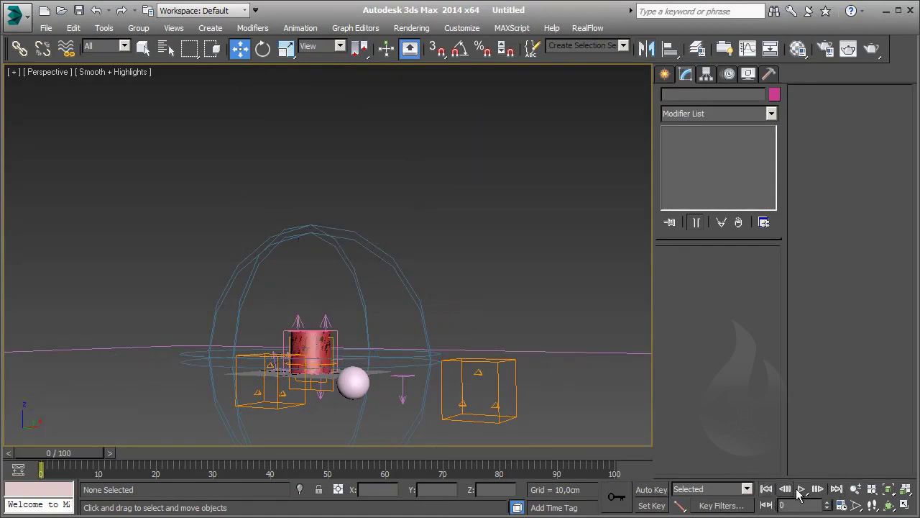
left_click(800, 489)
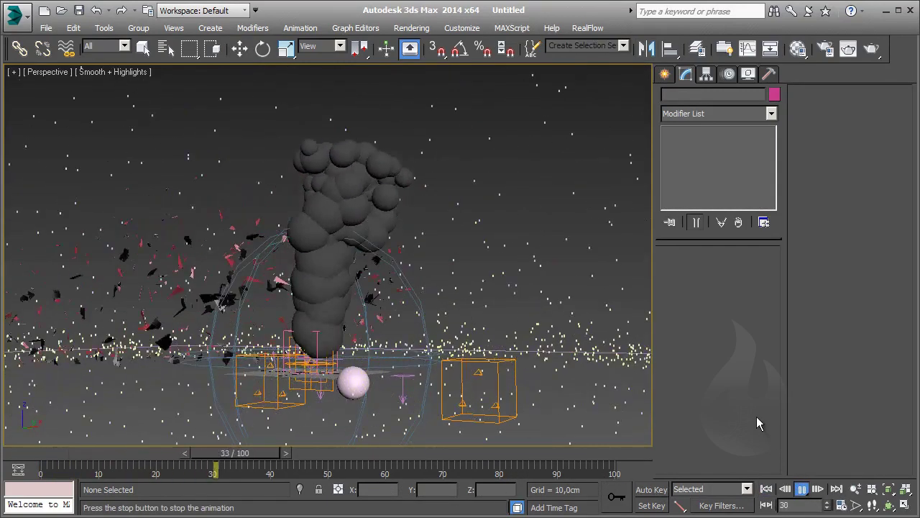
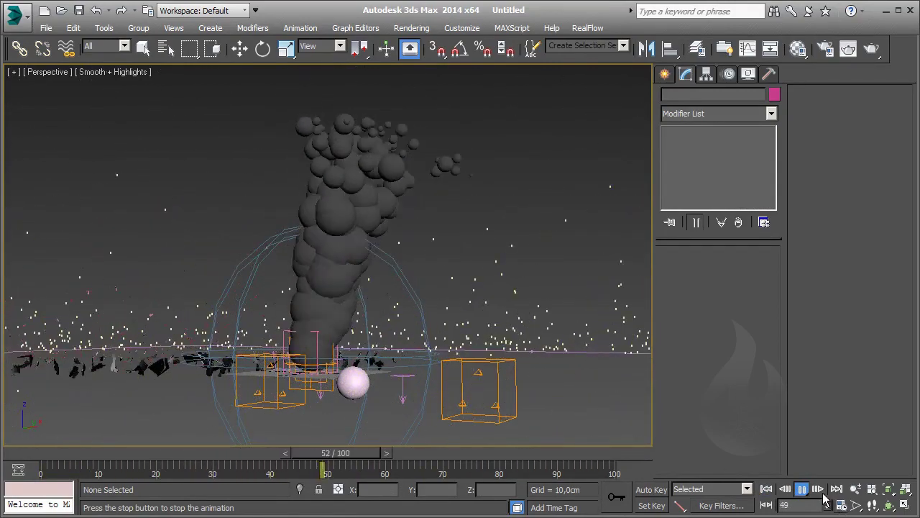
- Stop playback and set SuperSpray003's particle Speed to 2,0cm
left_click(801, 489)
key("w")
left_click_drag(472, 162, 345, 207)
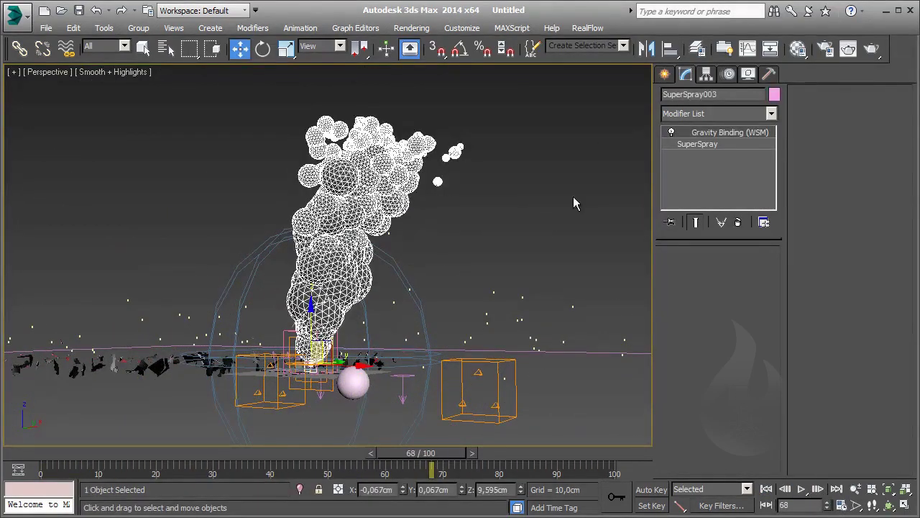
left_click(712, 145)
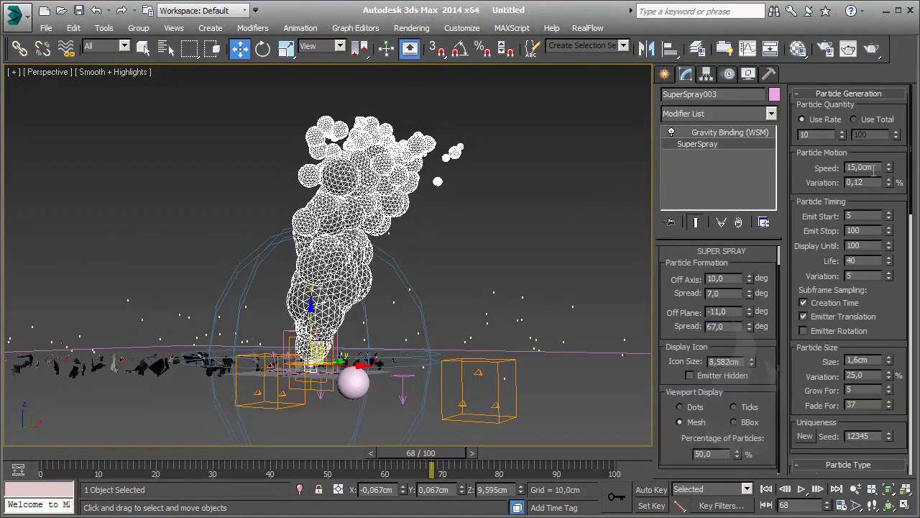
left_click_drag(873, 168, 801, 167)
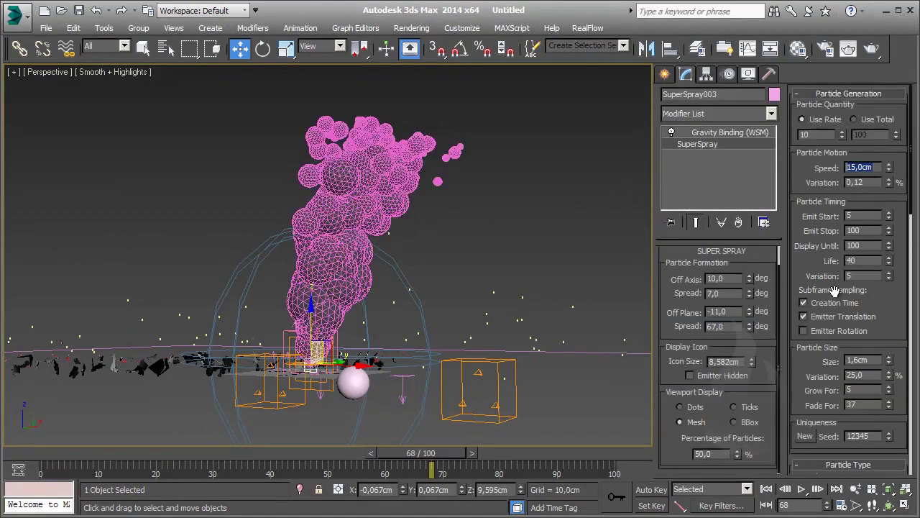
type("2")
key("Return")
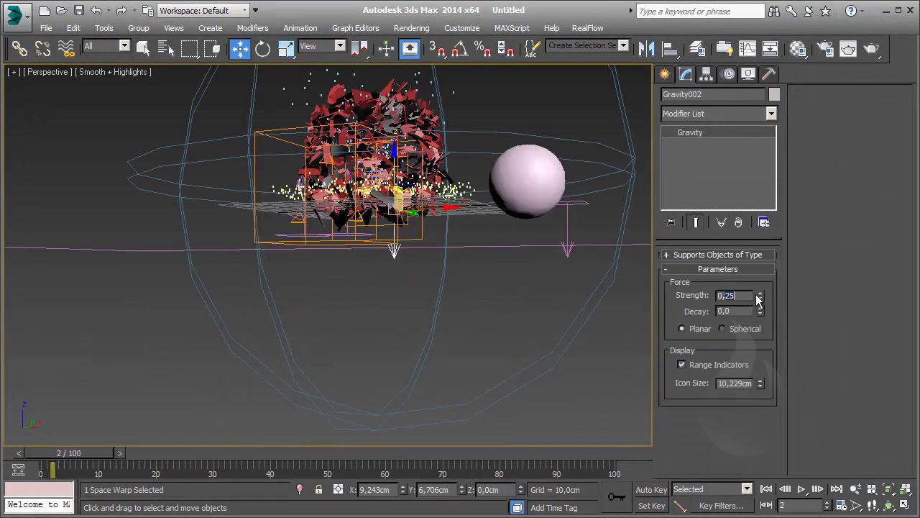
- Lower Gravity002 strength to 0,05, then orbit and play the animation to preview
type("0,05")
key("Return")
middle_click_drag(200, 443, 572, 507, "alt")
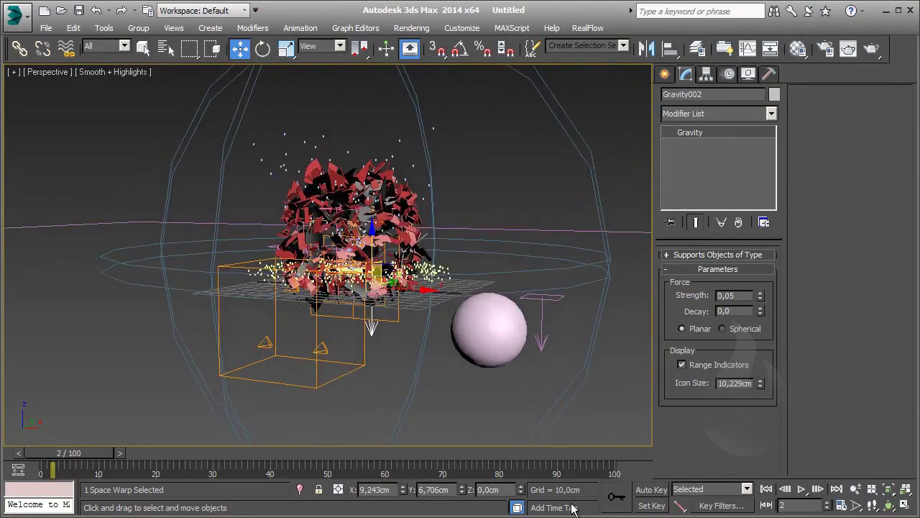
left_click(801, 489)
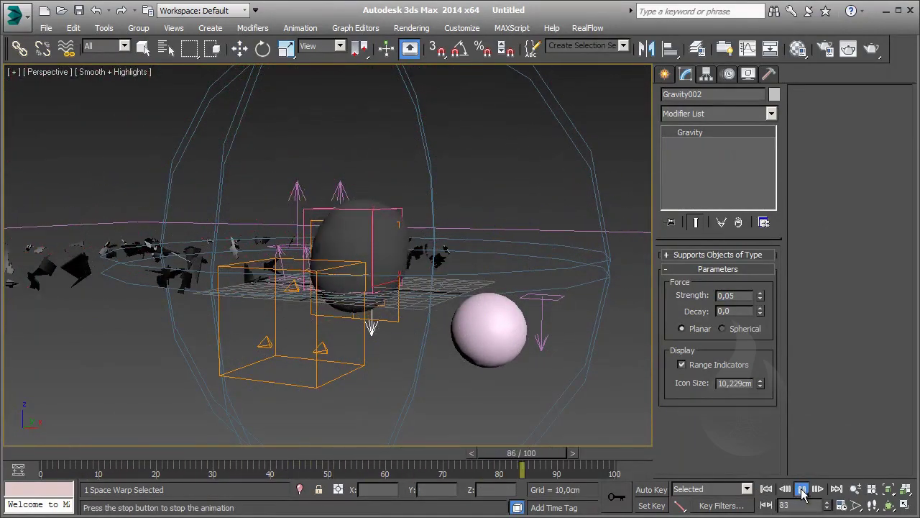
- Reselect SuperSpray003, toggle its gravity effect, and preview the smoke playback
left_click(801, 489)
key("w")
left_click(354, 238)
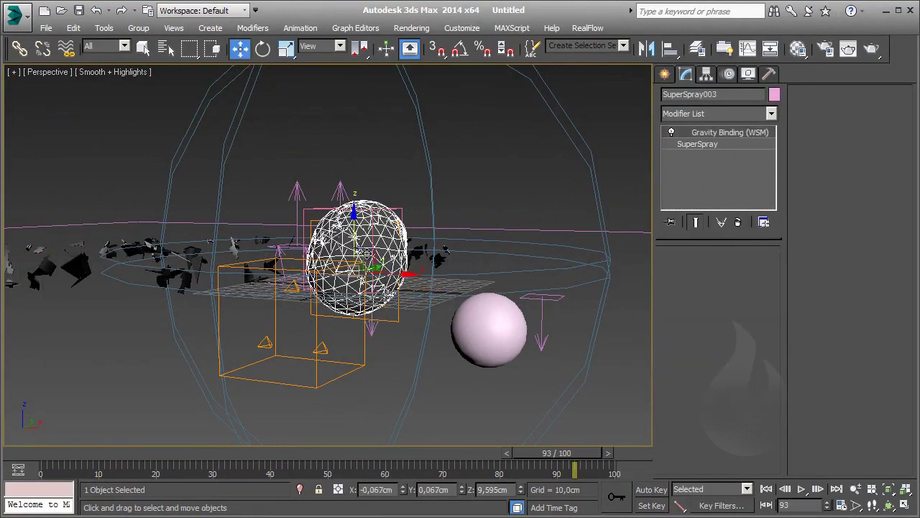
left_click(373, 327)
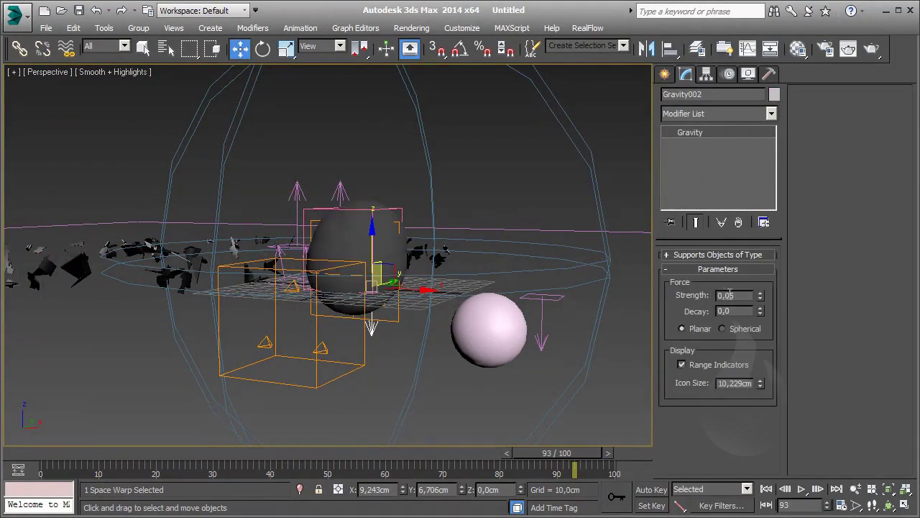
left_click(344, 234)
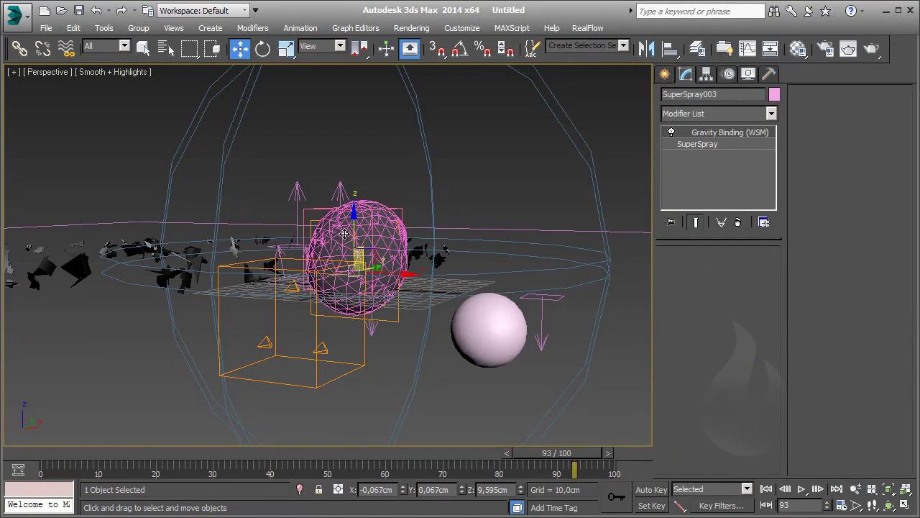
left_click(395, 305)
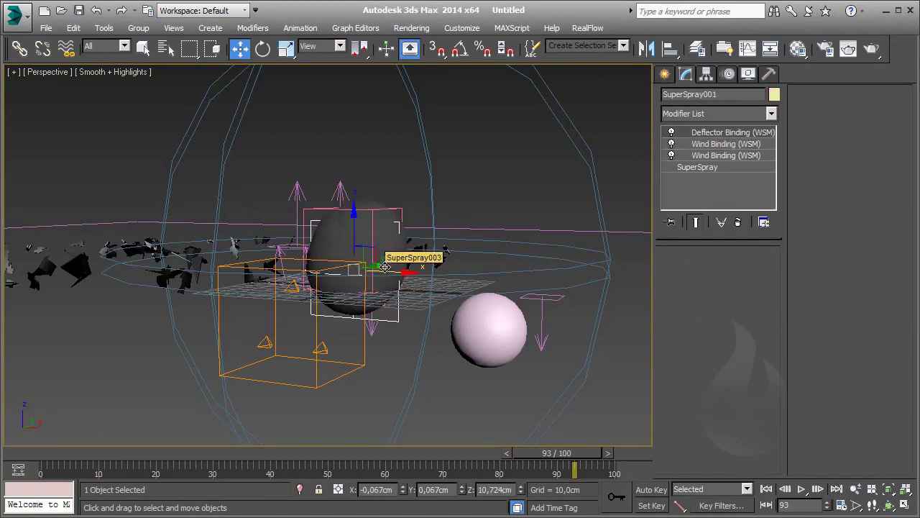
left_click(386, 266)
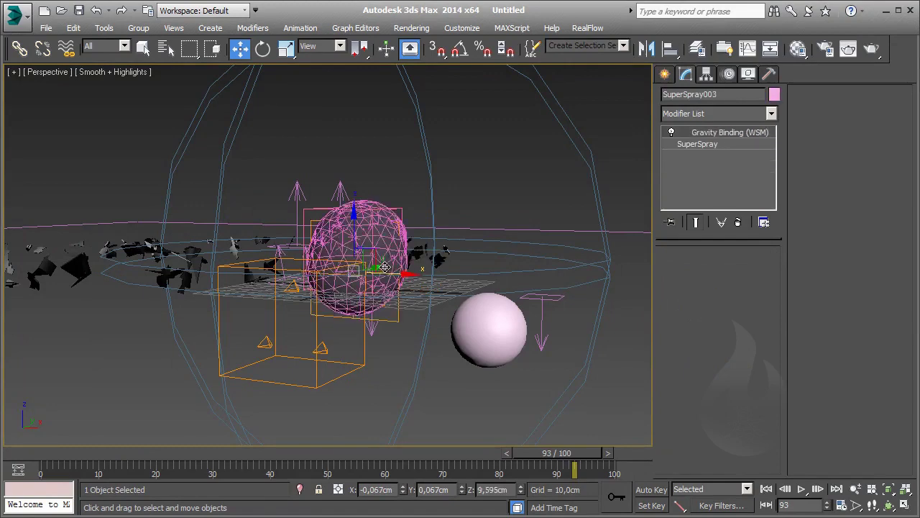
left_click(671, 133)
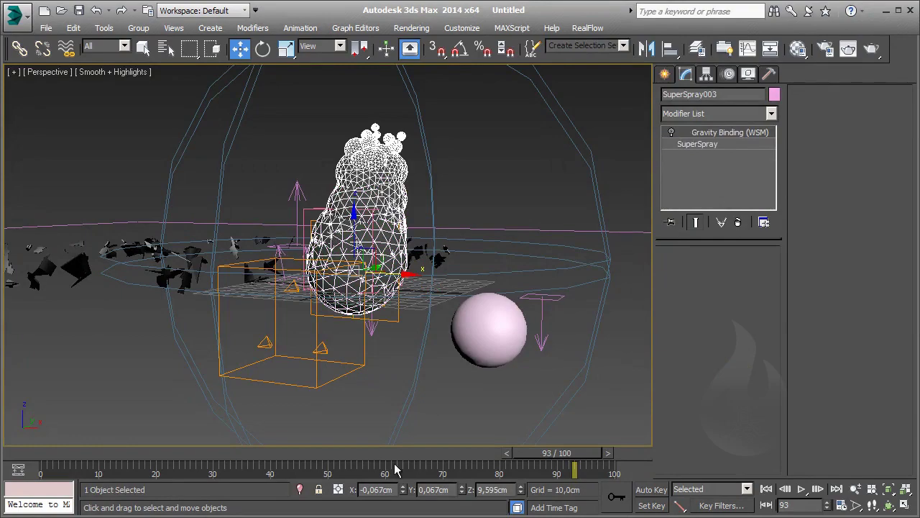
left_click(802, 488)
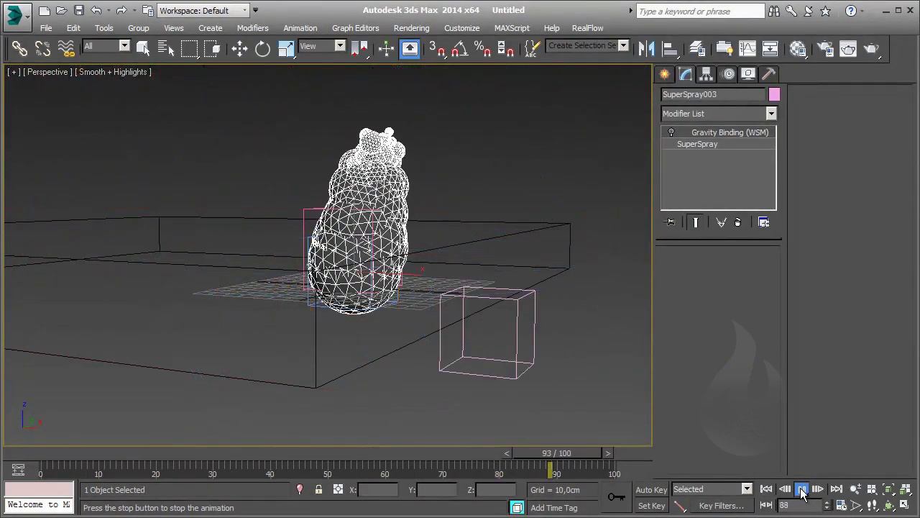
key("slash")
key("w")
- Edit the smoke spray's base parameters, recentre the view, and jump to frame 100
left_click(721, 145)
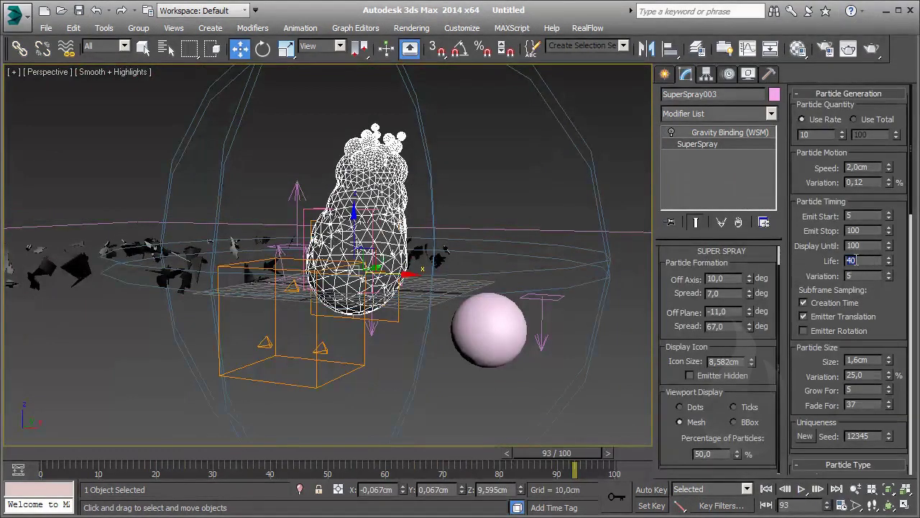
type("00")
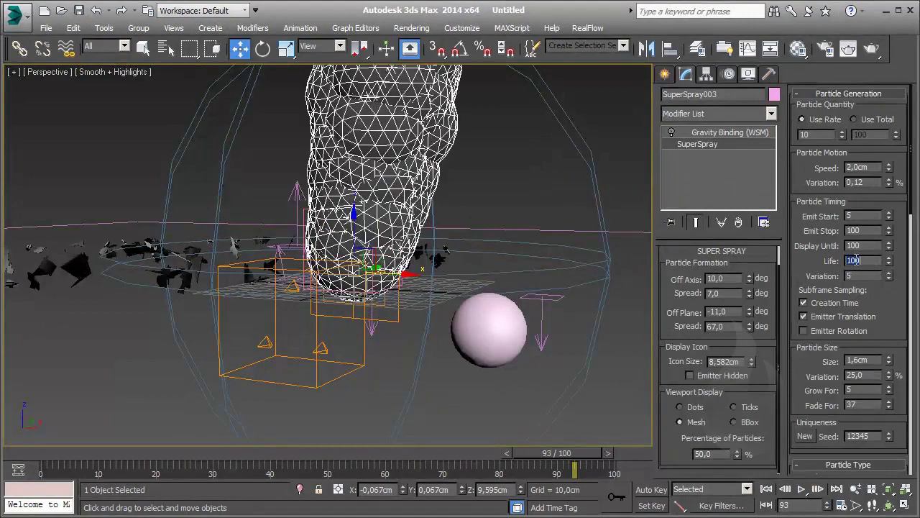
scroll(537, 245, "down", 3)
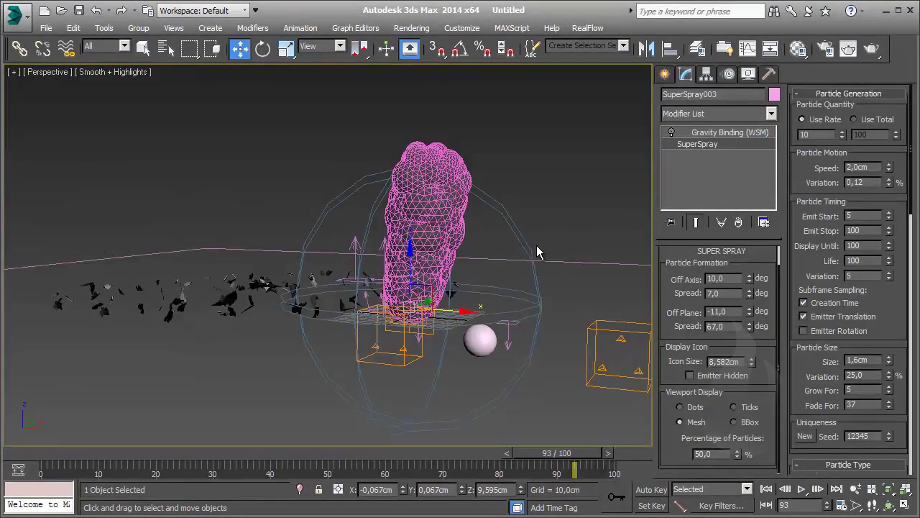
scroll(537, 240, "down", 2)
middle_click_drag(518, 246, 483, 285)
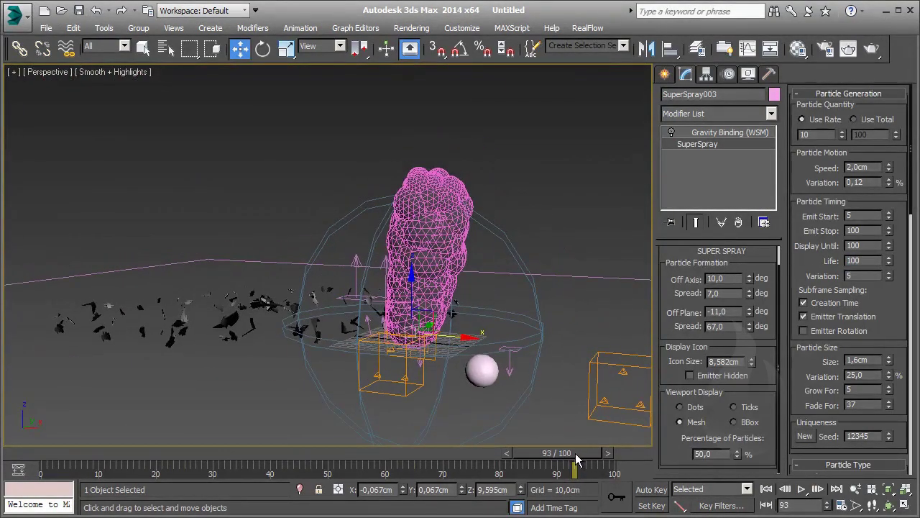
left_click_drag(578, 460, 614, 460)
- Set SuperSpray003 particle Speed to 3,0cm and Speed Variation to 25%, then re-frame the view
double_click(859, 167)
type("3")
key("Return")
type("25")
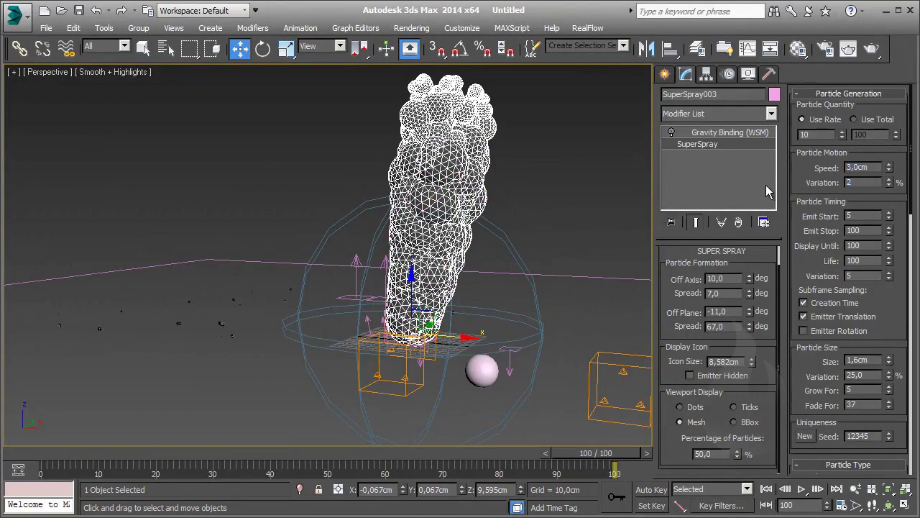
key("Return")
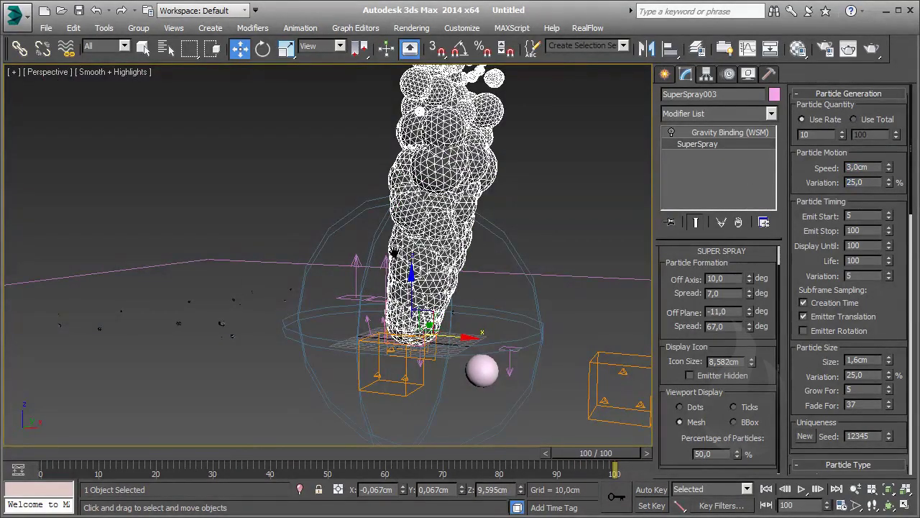
middle_click_drag(282, 225, 189, 229)
- Play the simulation from frame 0 and stop it at frame 96
left_click(768, 489)
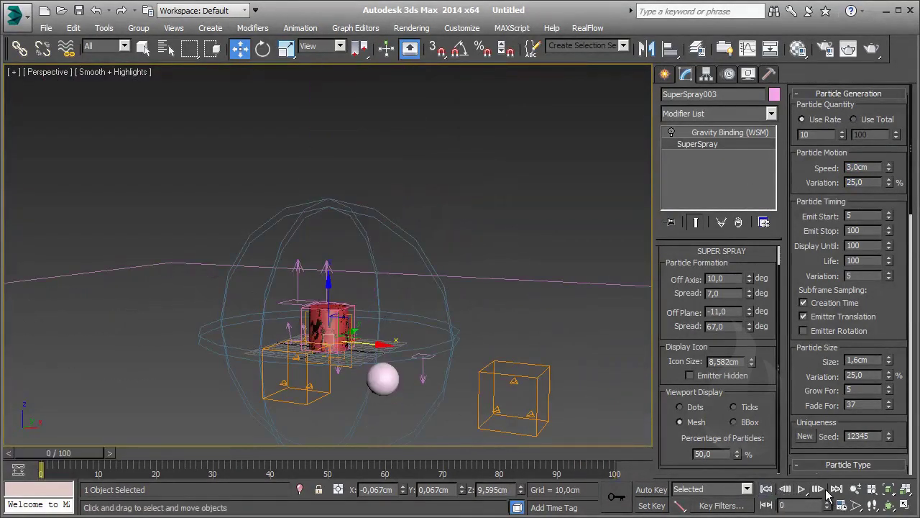
left_click(804, 489)
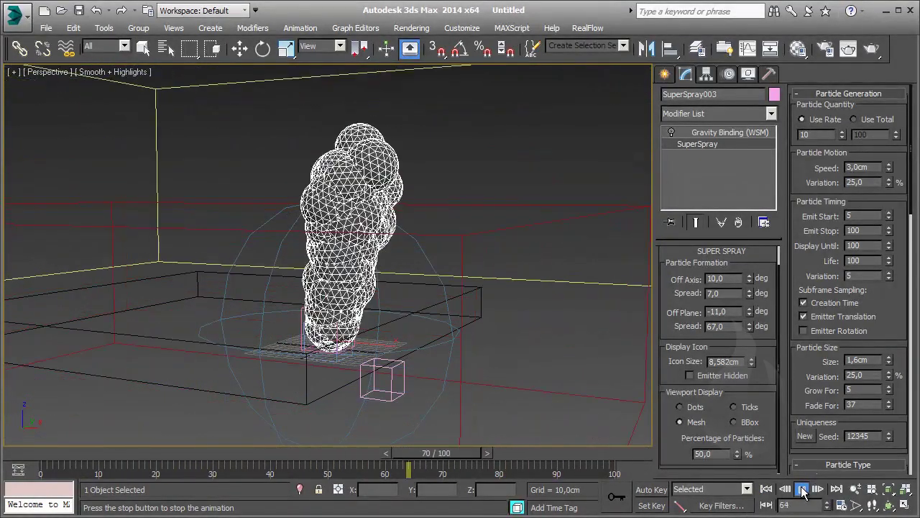
left_click(803, 490)
key("w")
left_click(688, 144)
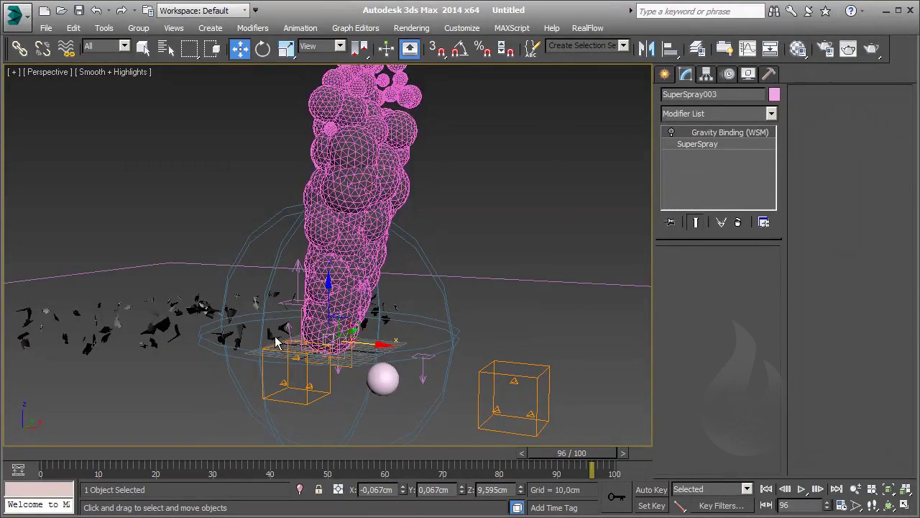
- Orbit to a ground-level view, then replay from the start and stop at frame 21
mouse_move(355, 336)
middle_mouse_down("alt")
mouse_move(382, 300)
mouse_move(383, 344)
middle_mouse_up("alt")
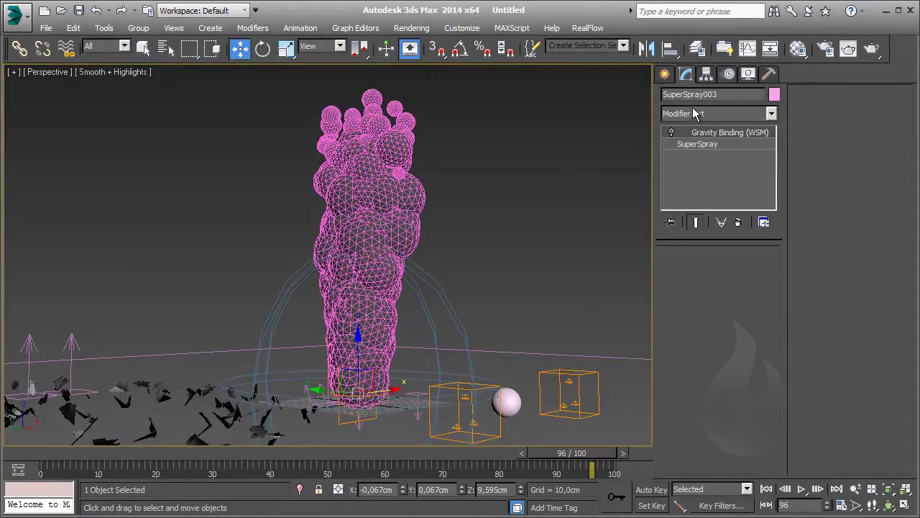
middle_click_drag(367, 334, 353, 366, "alt")
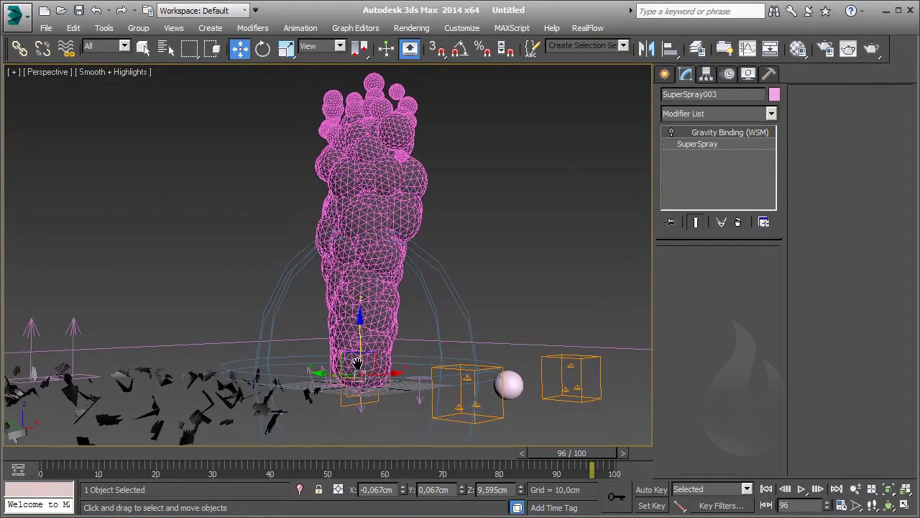
left_click(766, 489)
left_click(802, 489)
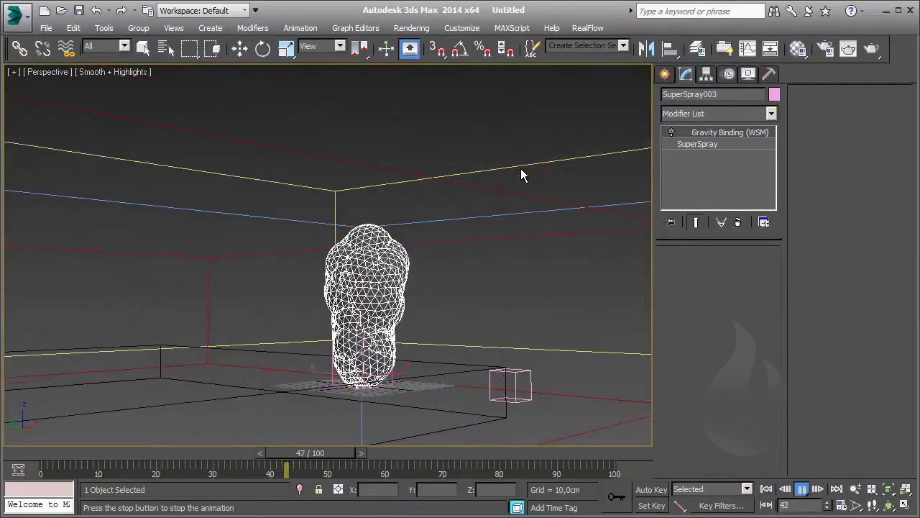
left_click(802, 489)
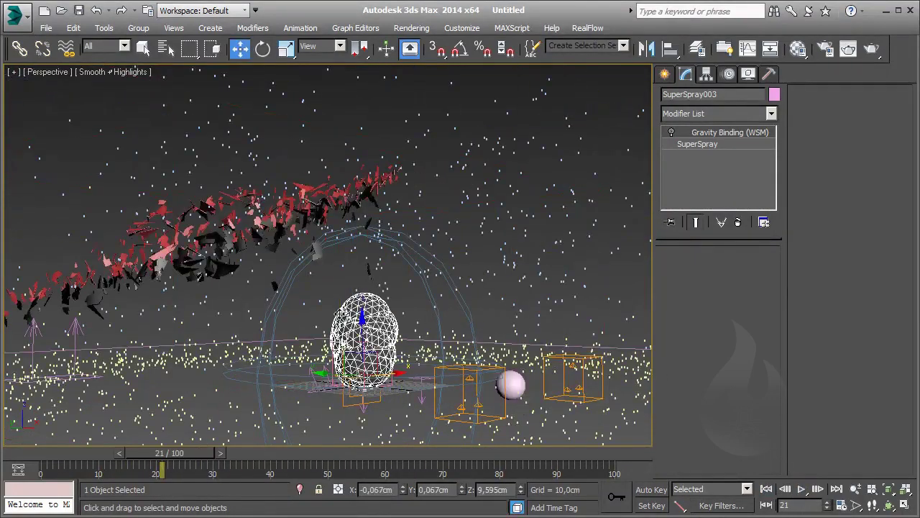
- Select the SuperSpray001 emitter from a new angle, then clear the selection
left_click(227, 357)
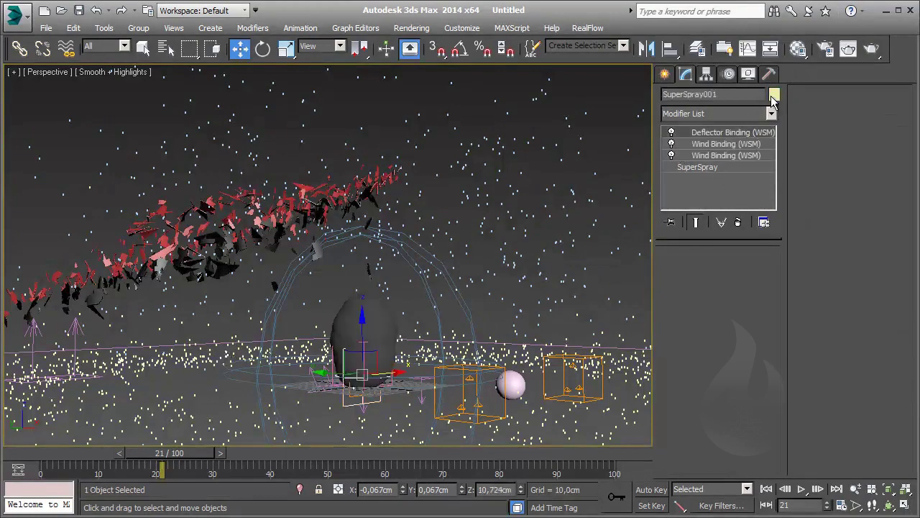
left_click(457, 266)
mouse_move(457, 266)
middle_mouse_down("alt")
mouse_move(388, 322)
mouse_move(348, 324)
middle_mouse_up("alt")
left_click(348, 323)
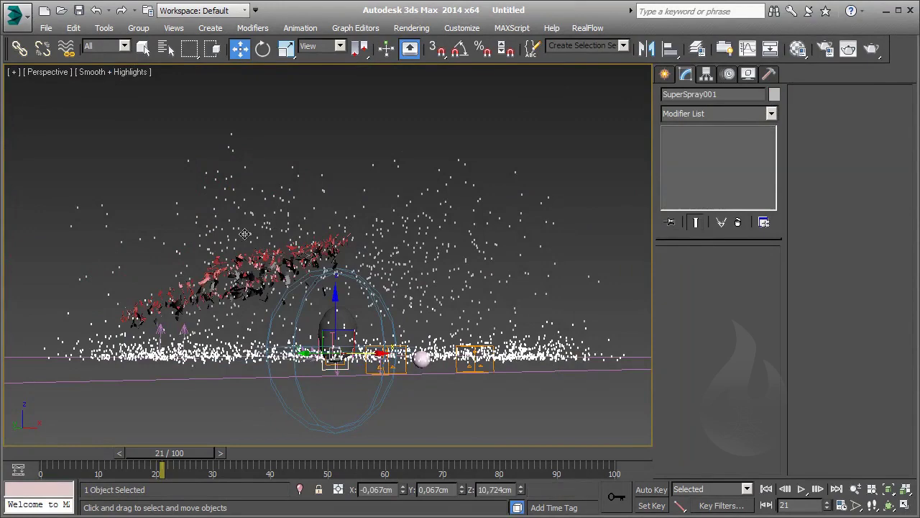
left_click_drag(244, 234, 240, 209)
left_click(520, 199)
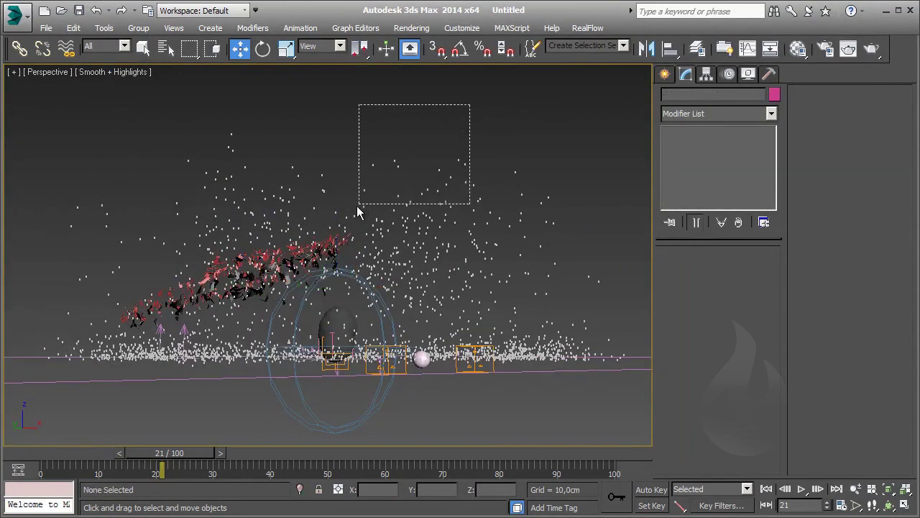
- Select the objects around the debris stream together with the head object
left_click_drag(322, 244, 304, 304)
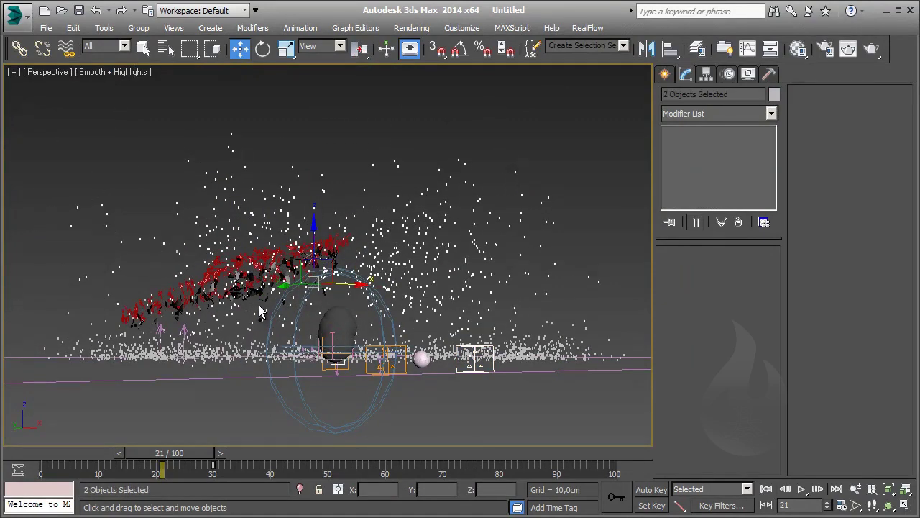
left_click(239, 259, "ctrl")
scroll(322, 337, "up", 2)
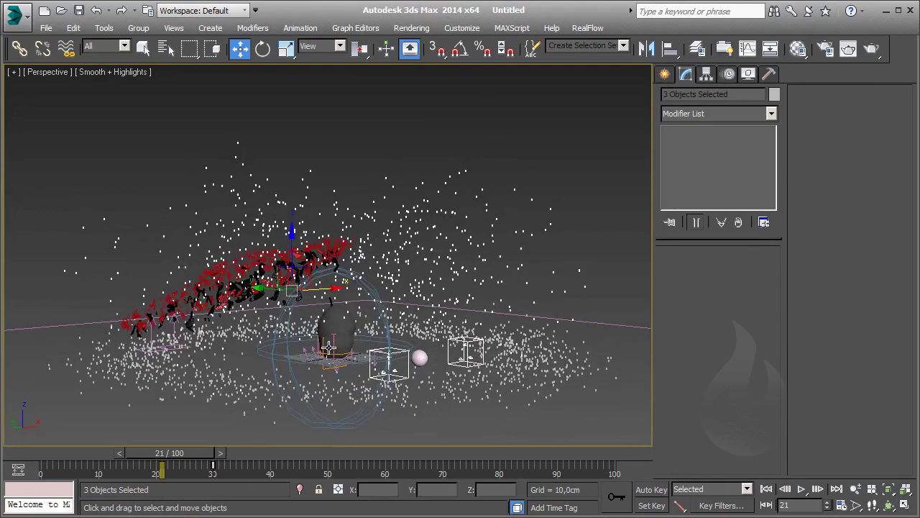
scroll(330, 338, "up", 5)
left_click(389, 325, "ctrl")
scroll(372, 347, "down", 5)
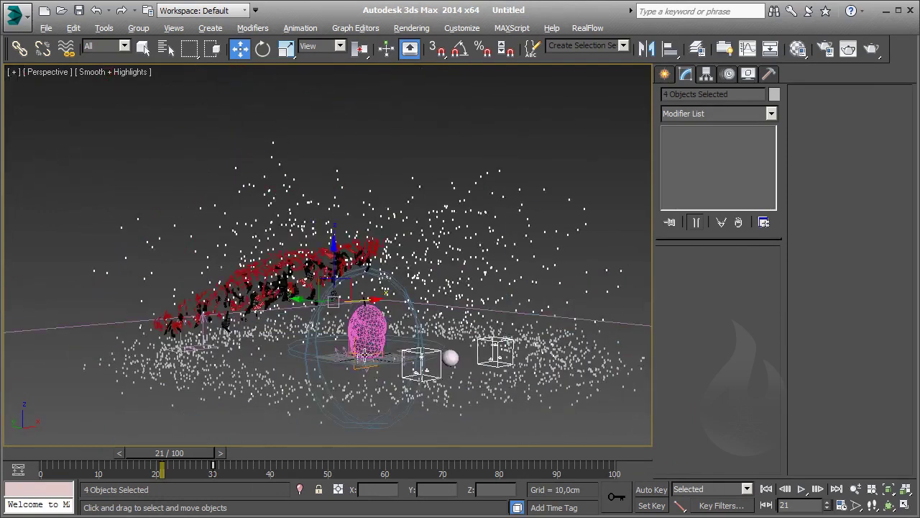
scroll(373, 348, "down", 1)
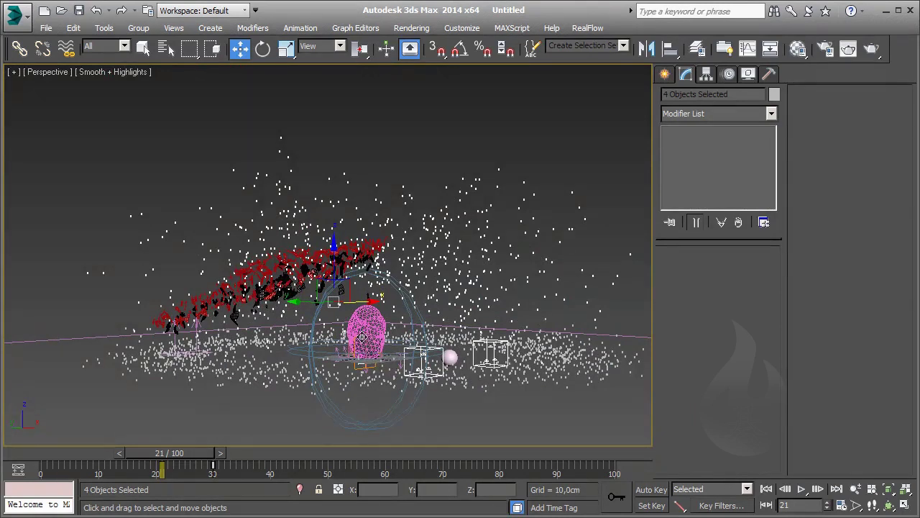
scroll(383, 361, "up", 3)
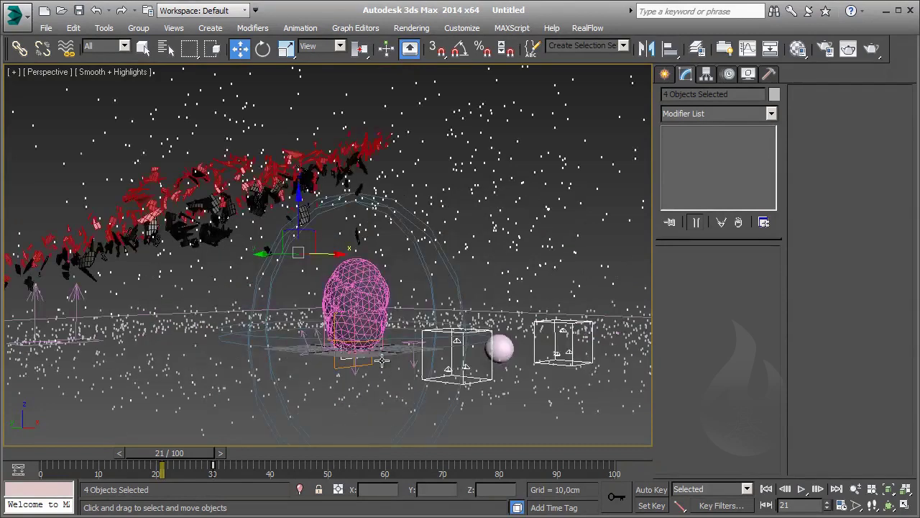
- End isolation to show the whole scene, clear the selection, and scrub back to an early frame
right_click(383, 350)
left_click(417, 235)
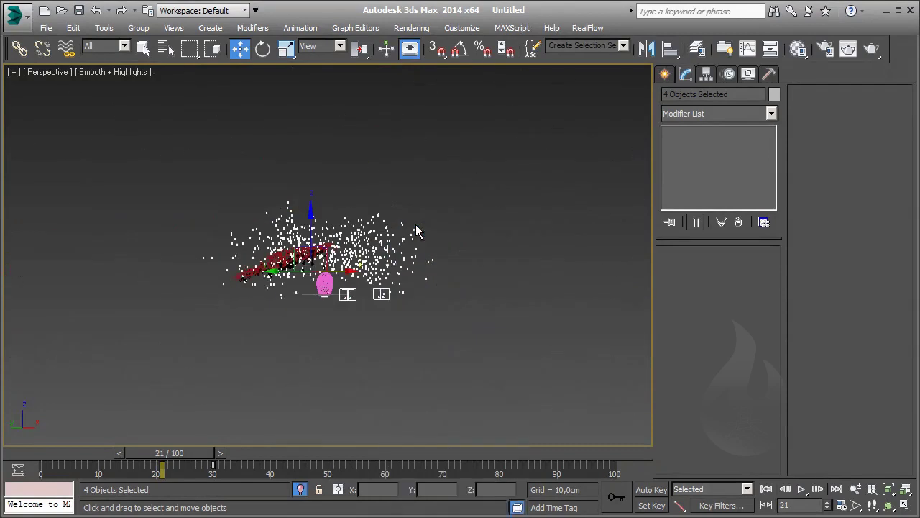
left_click(431, 226)
left_click_drag(169, 453, 140, 453)
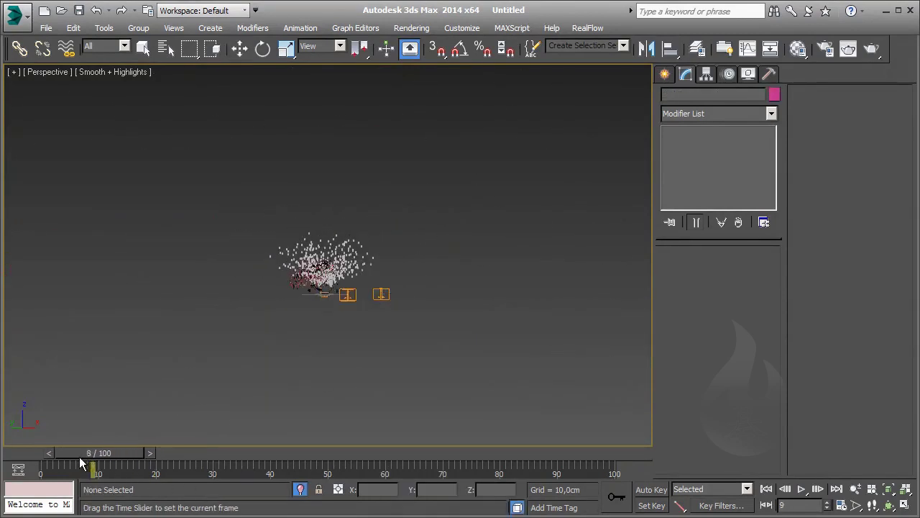
scroll(294, 291, "up", 5)
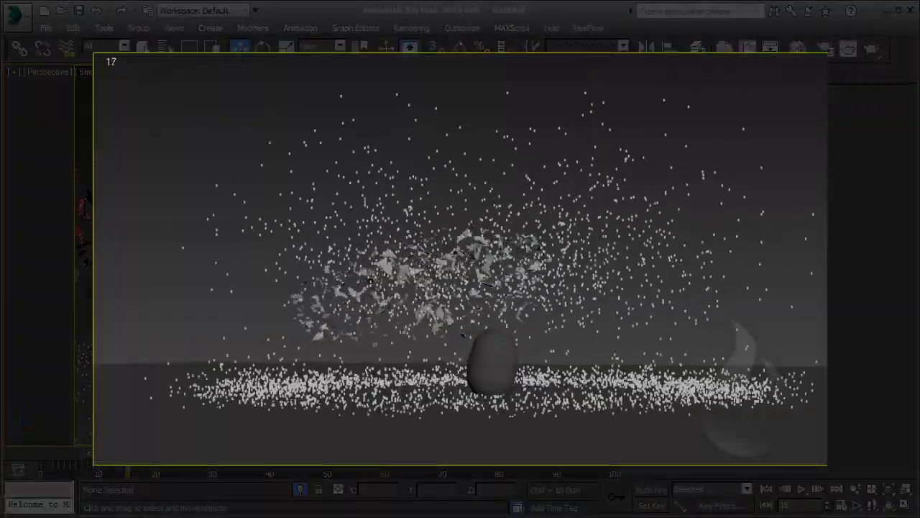